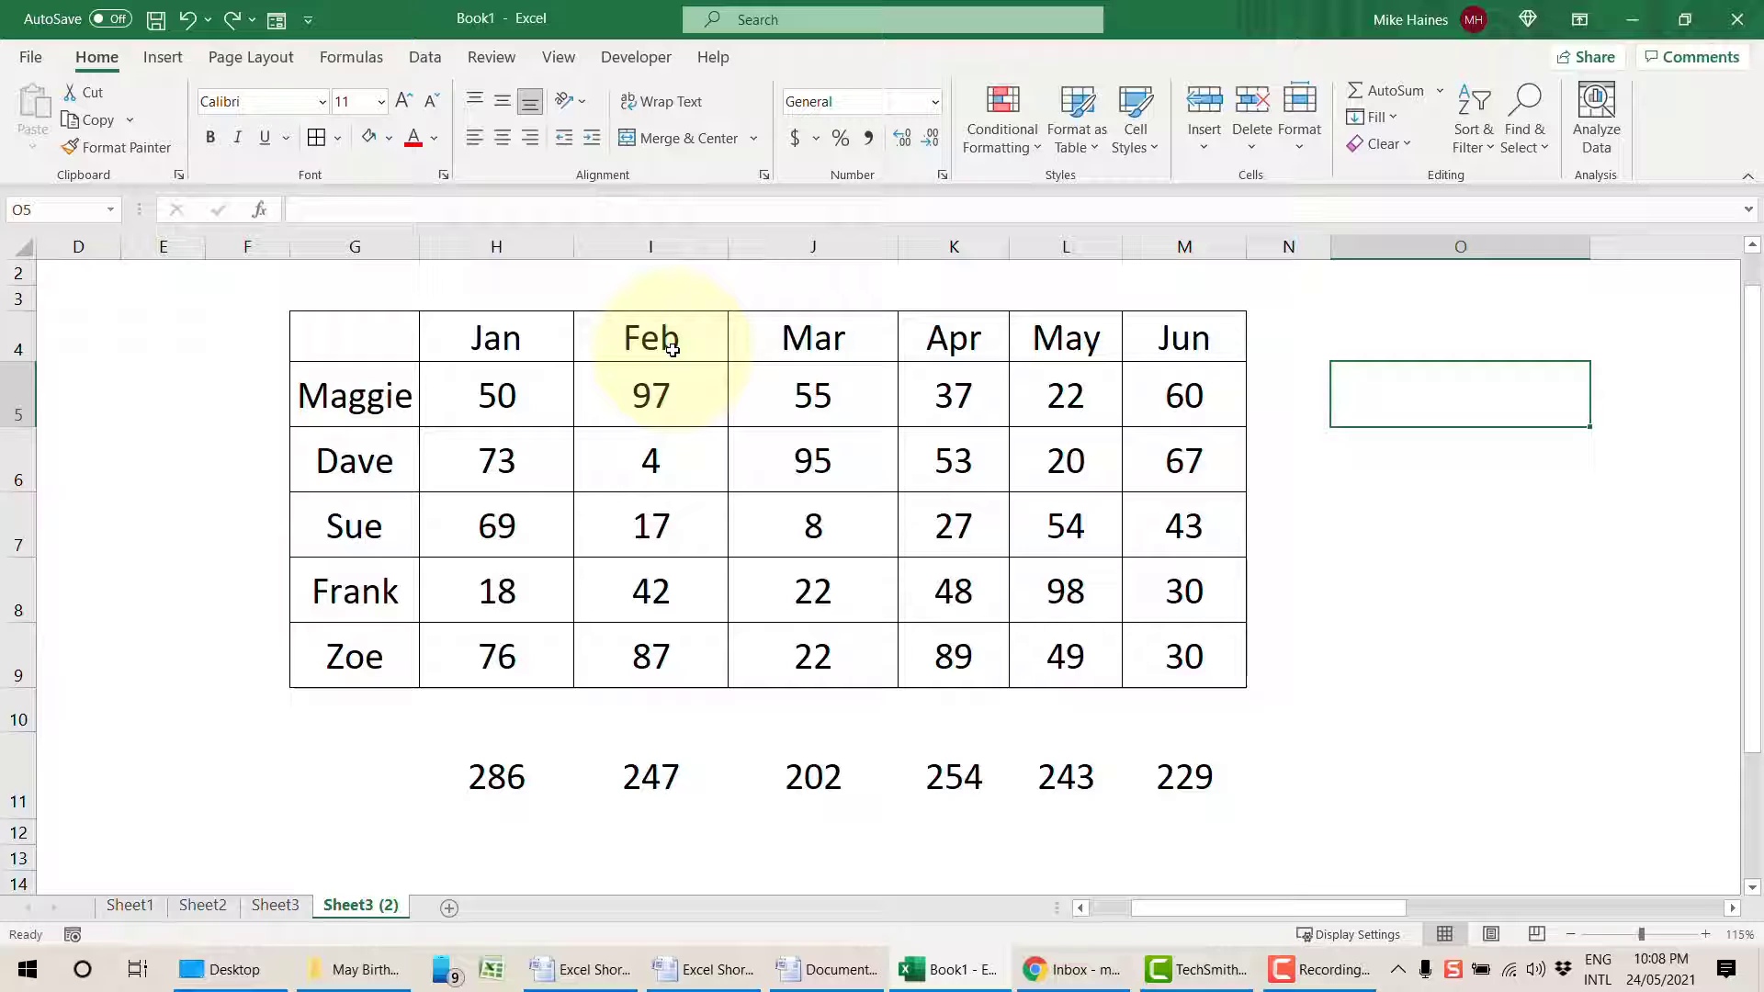
Step: Examine the example line and column sparklines in column O of Sheet3 and return to Sheet3 (2)
click(673, 350)
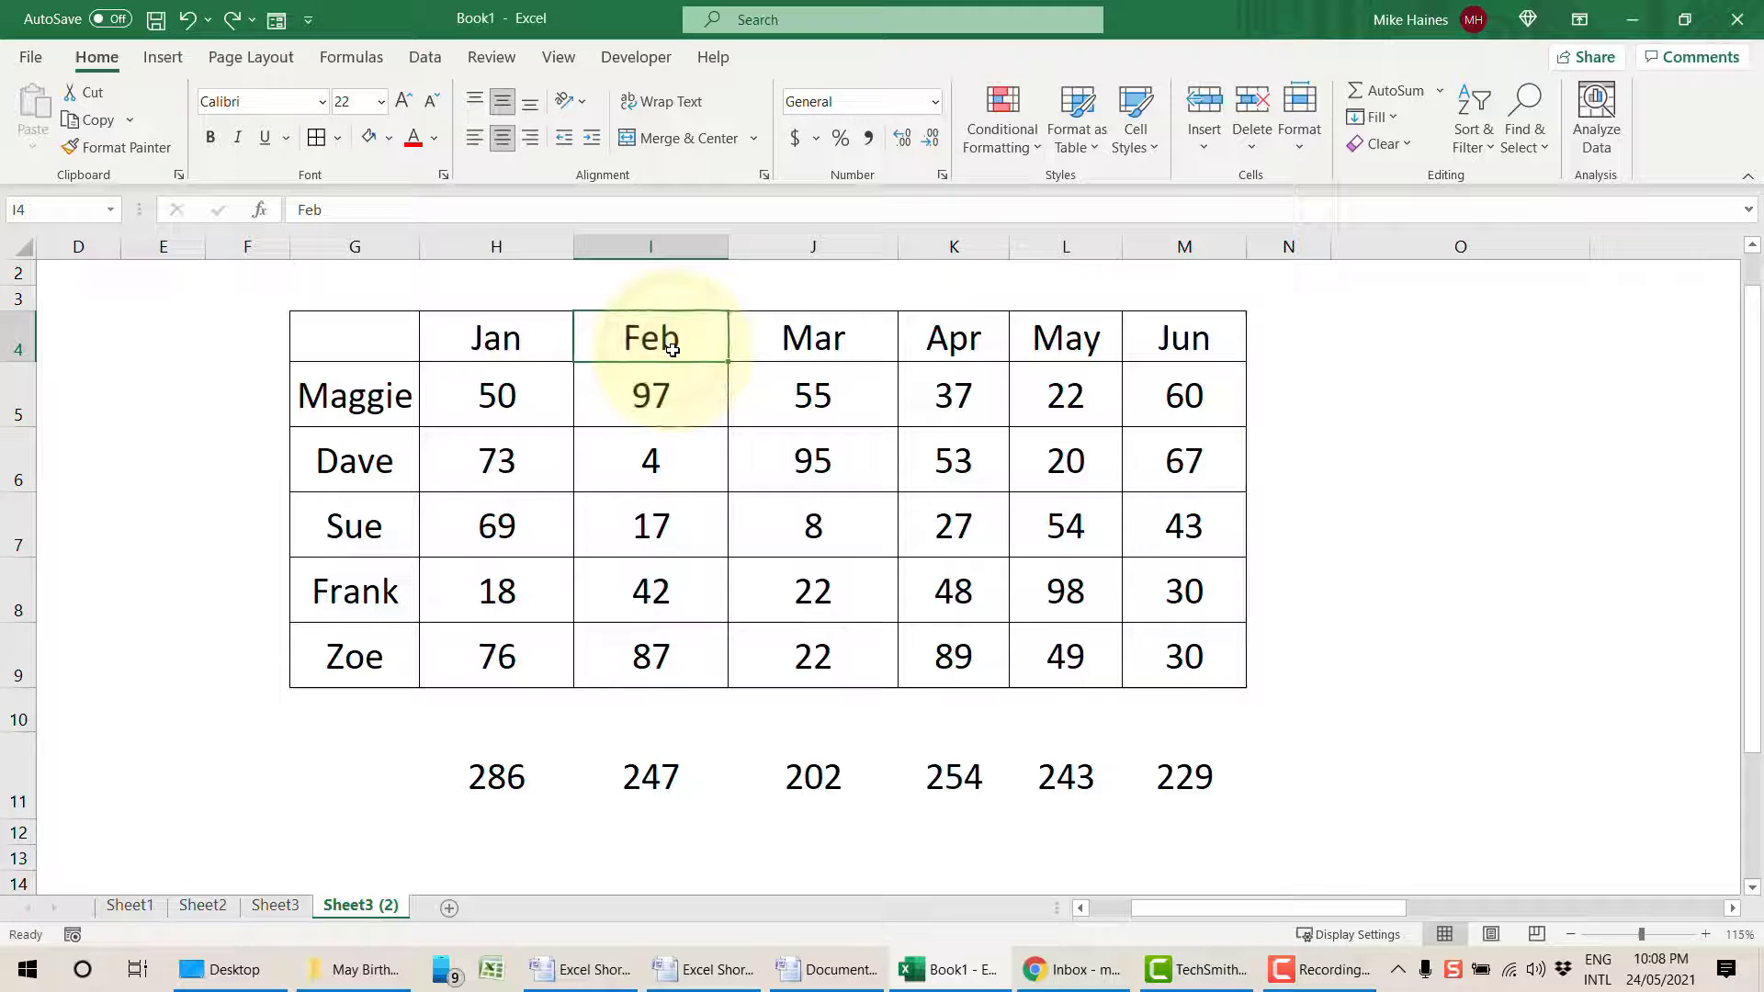
click(307, 905)
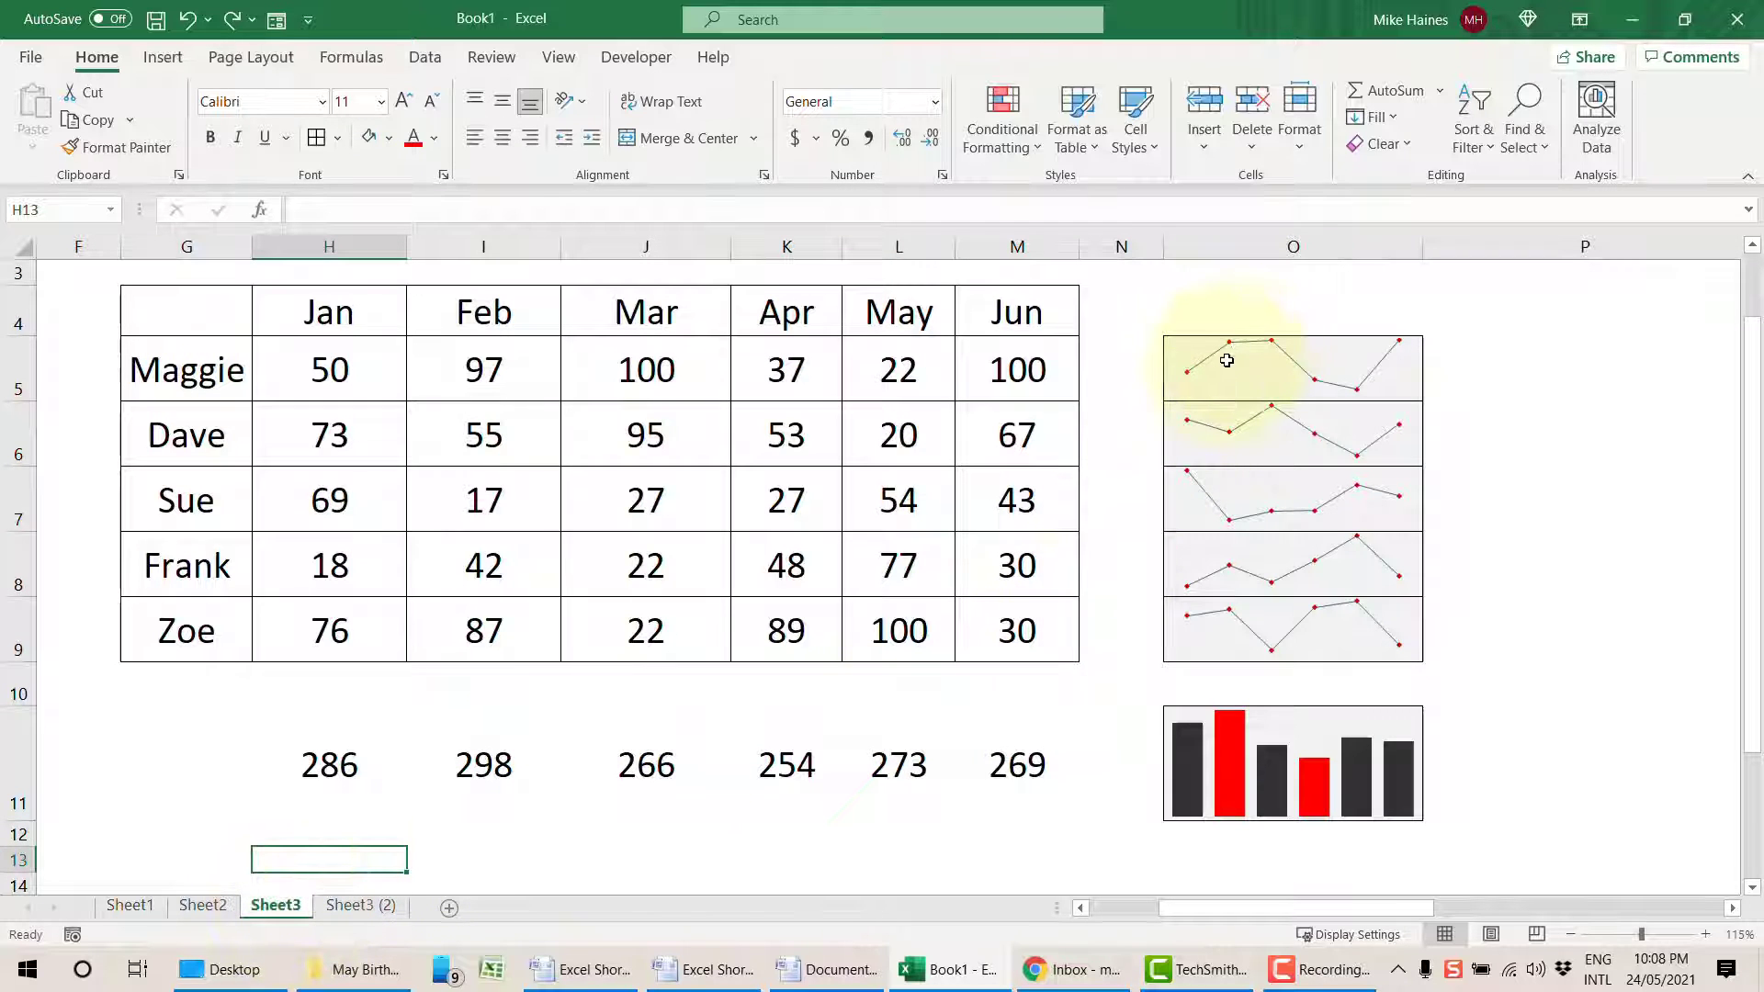
click(1227, 361)
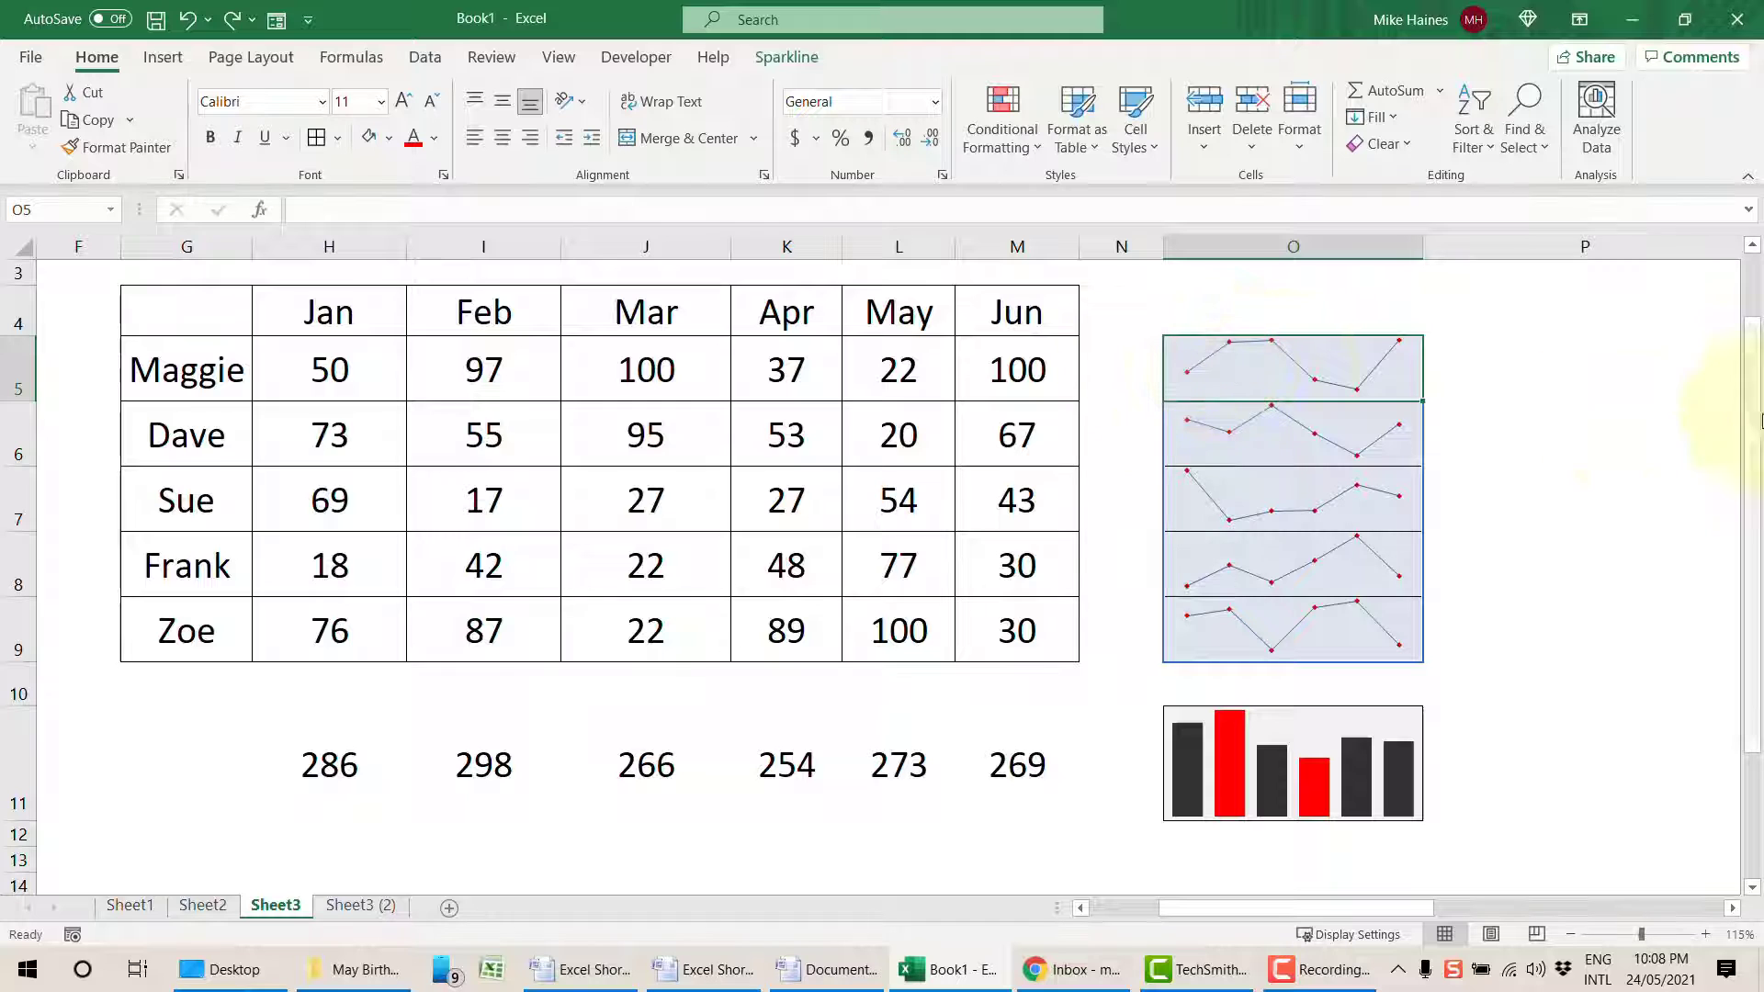
click(1643, 430)
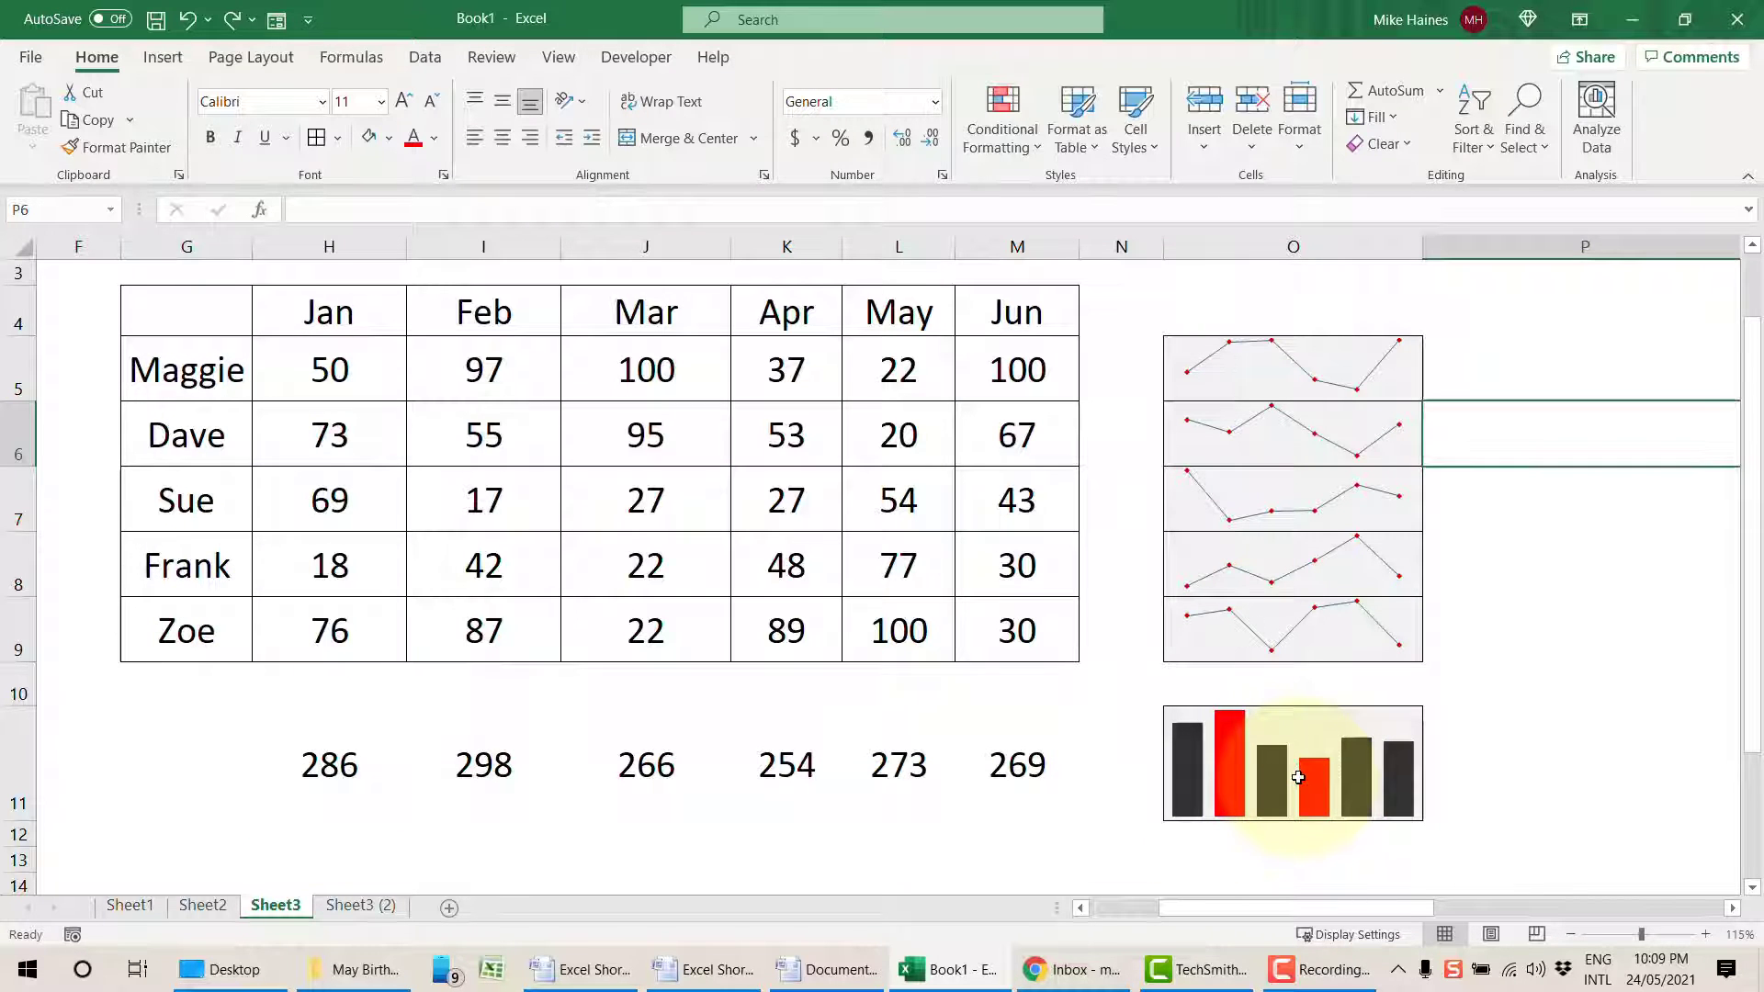
click(367, 906)
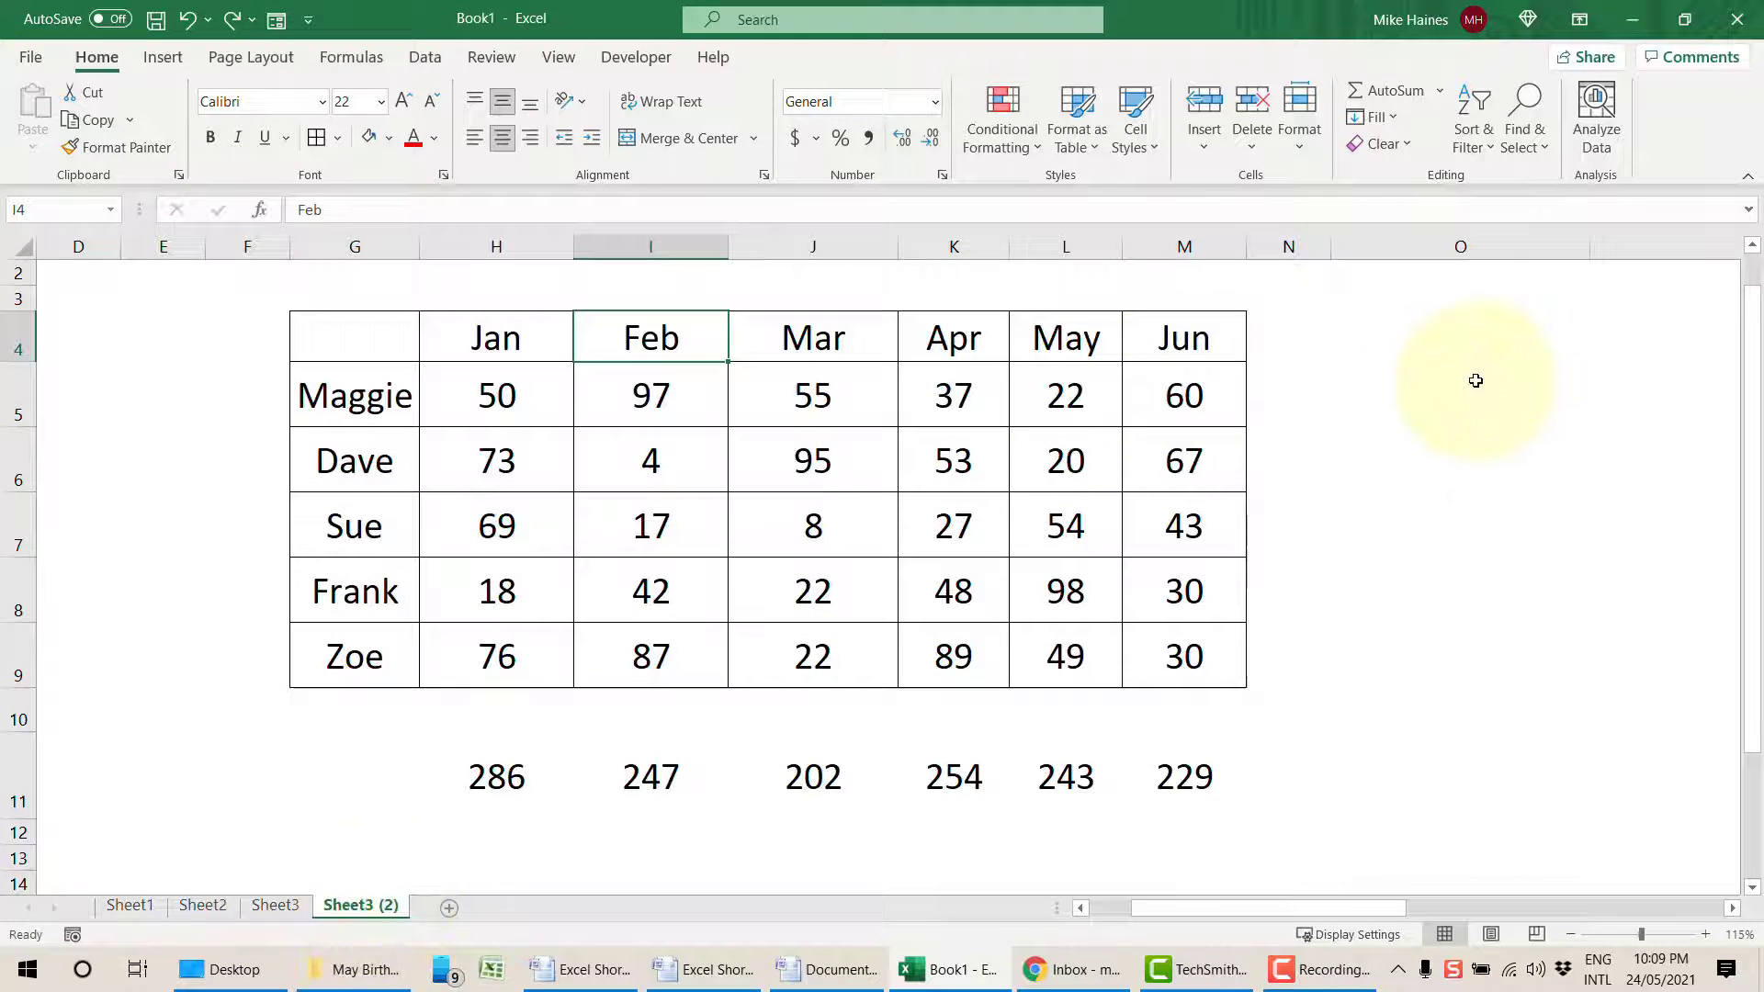
Step: Insert a line sparkline in cell O5 using the data range H5:M5
click(1444, 399)
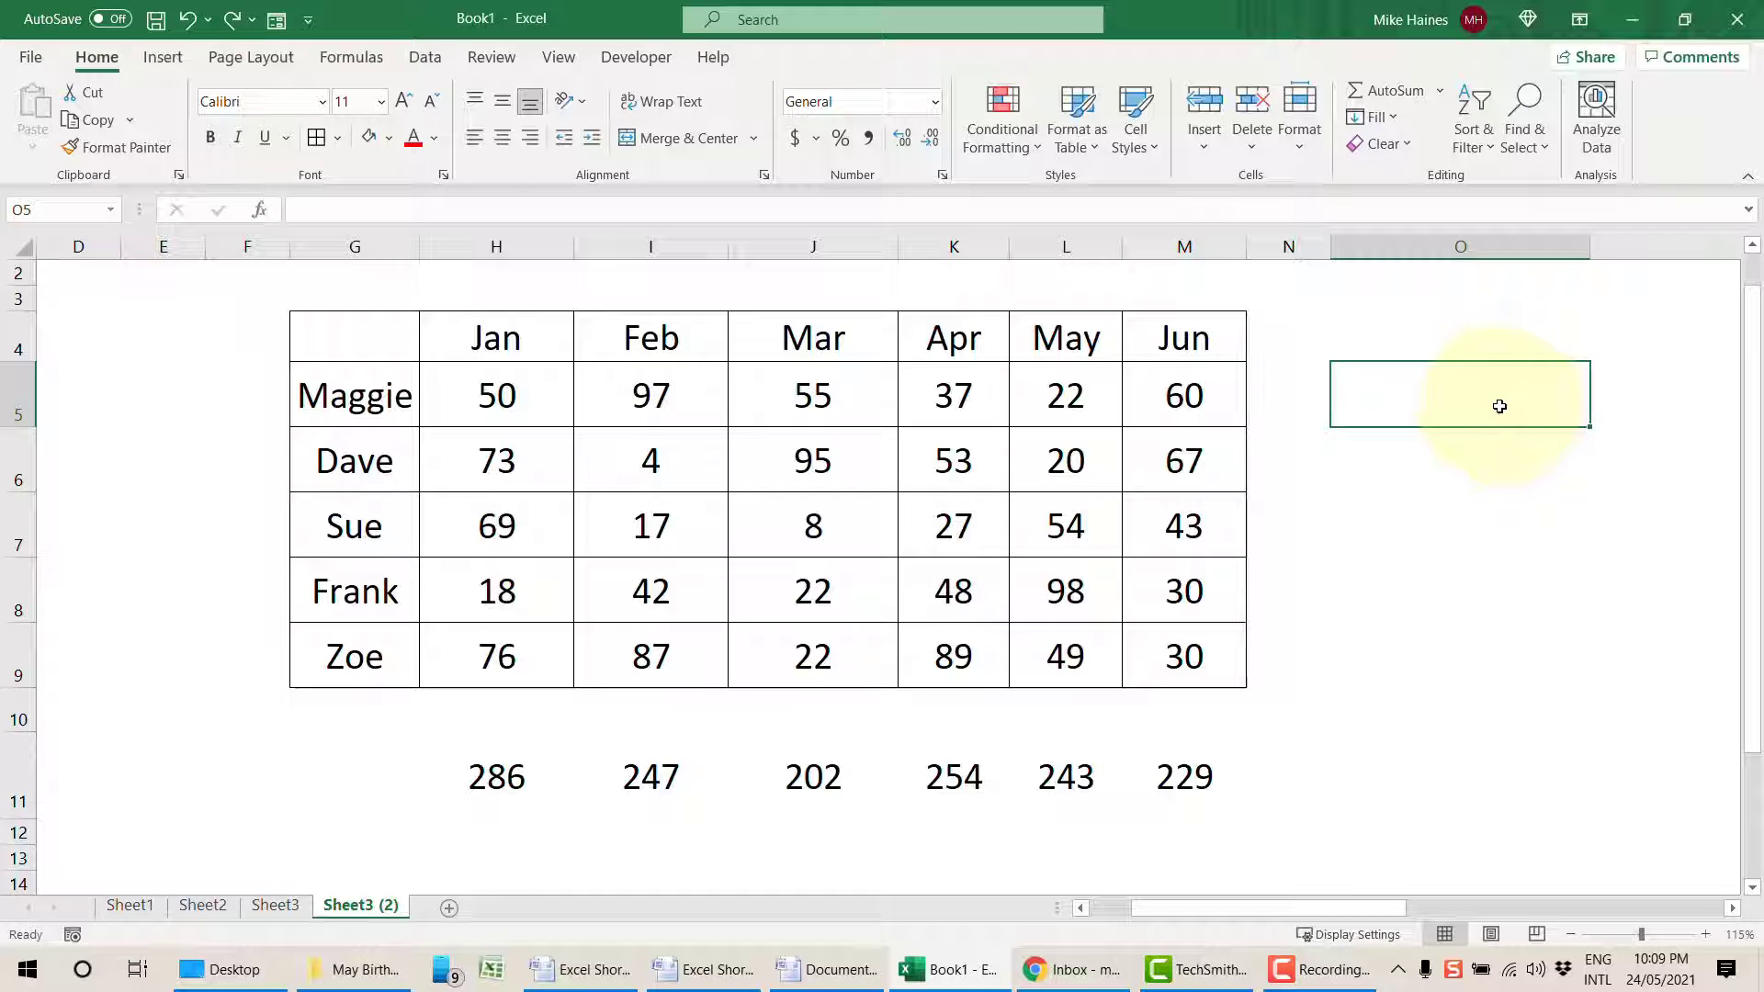
click(179, 58)
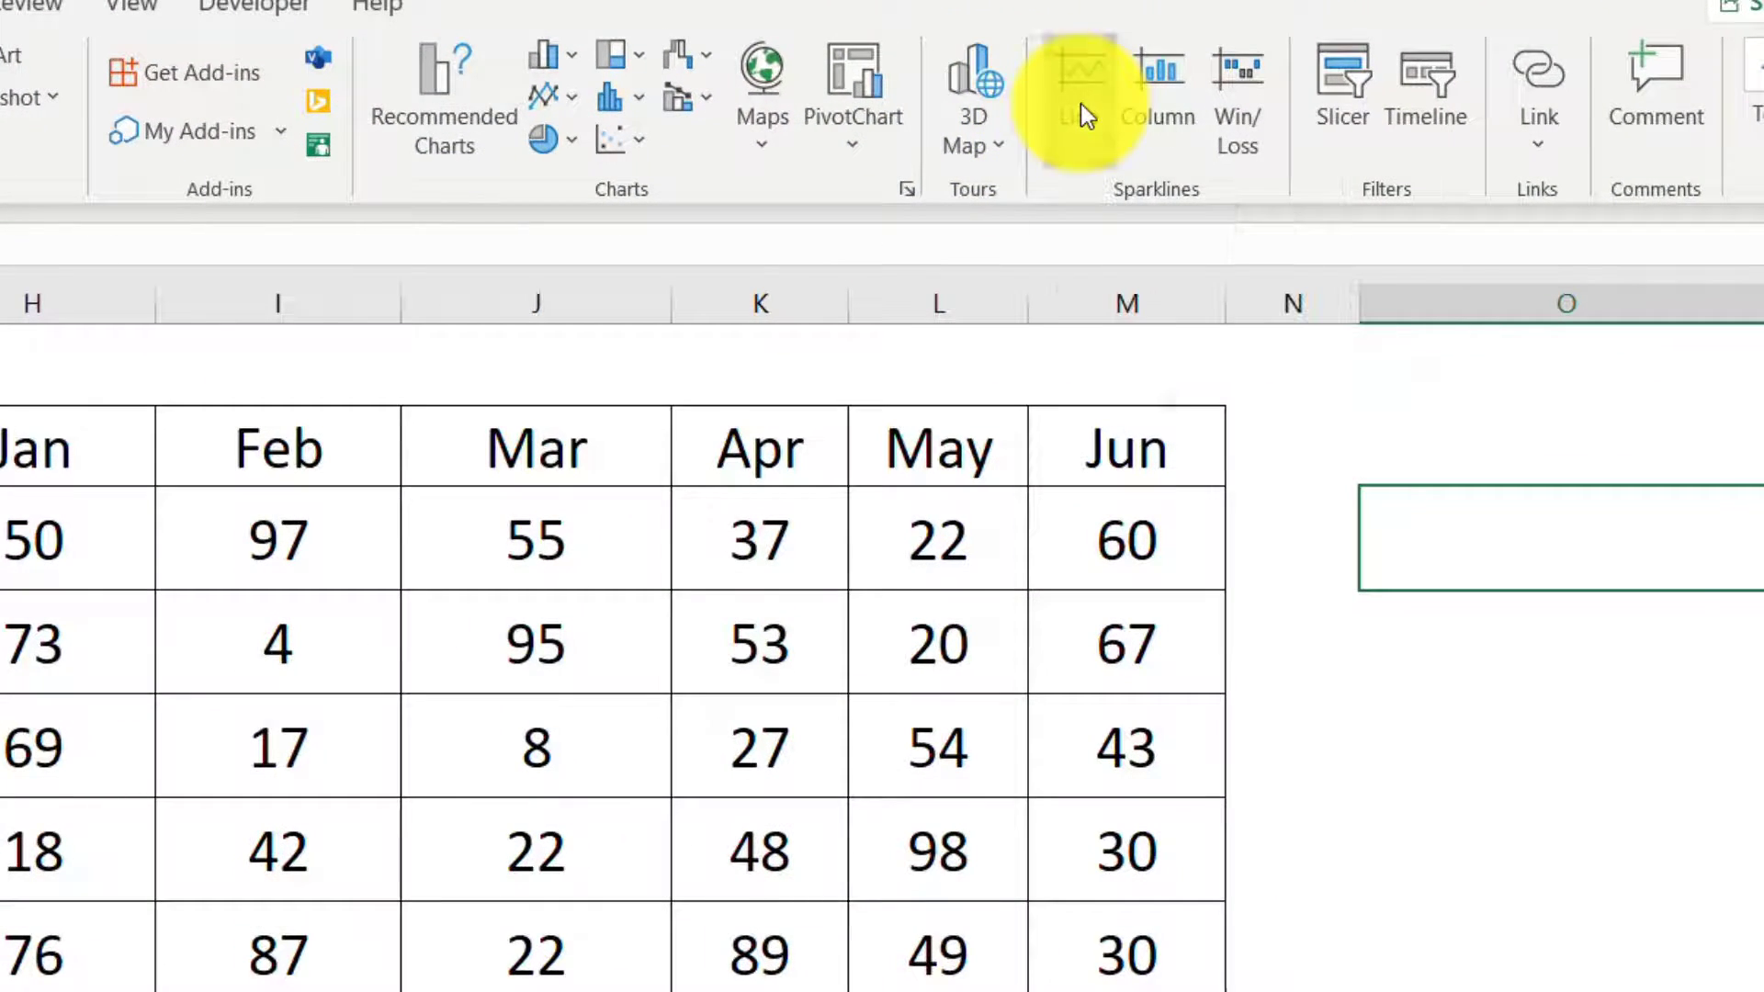
click(1081, 103)
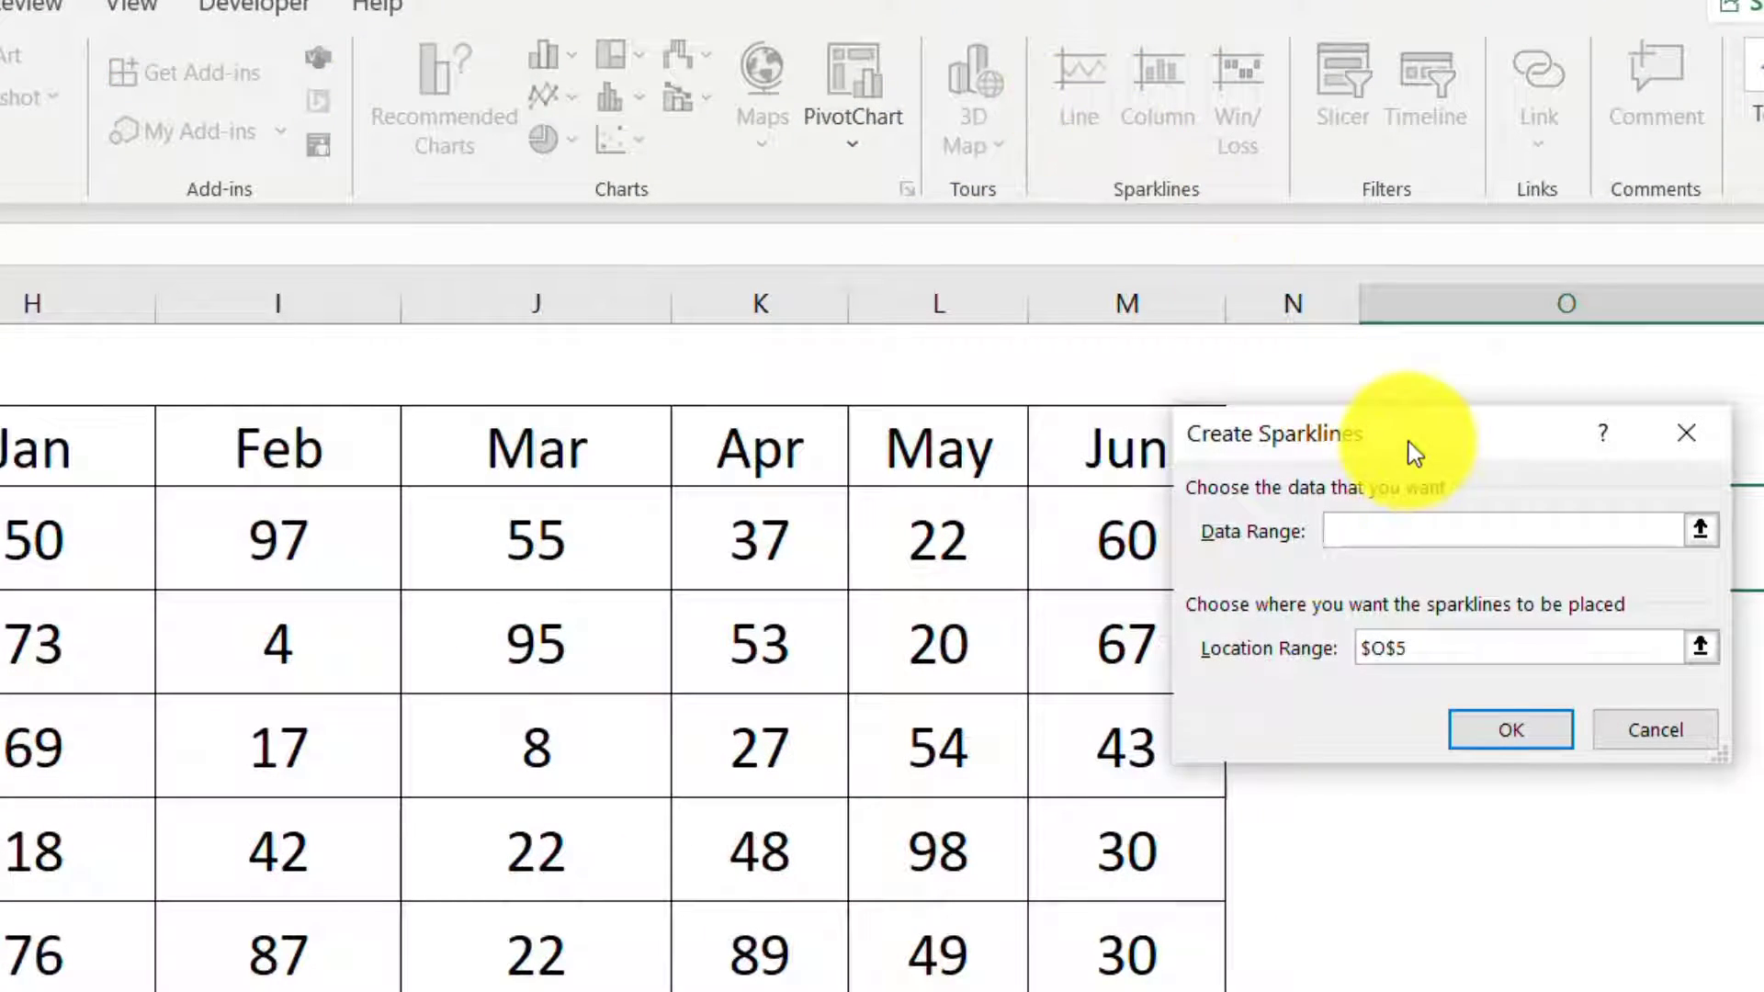
drag(1408, 441, 428, 726)
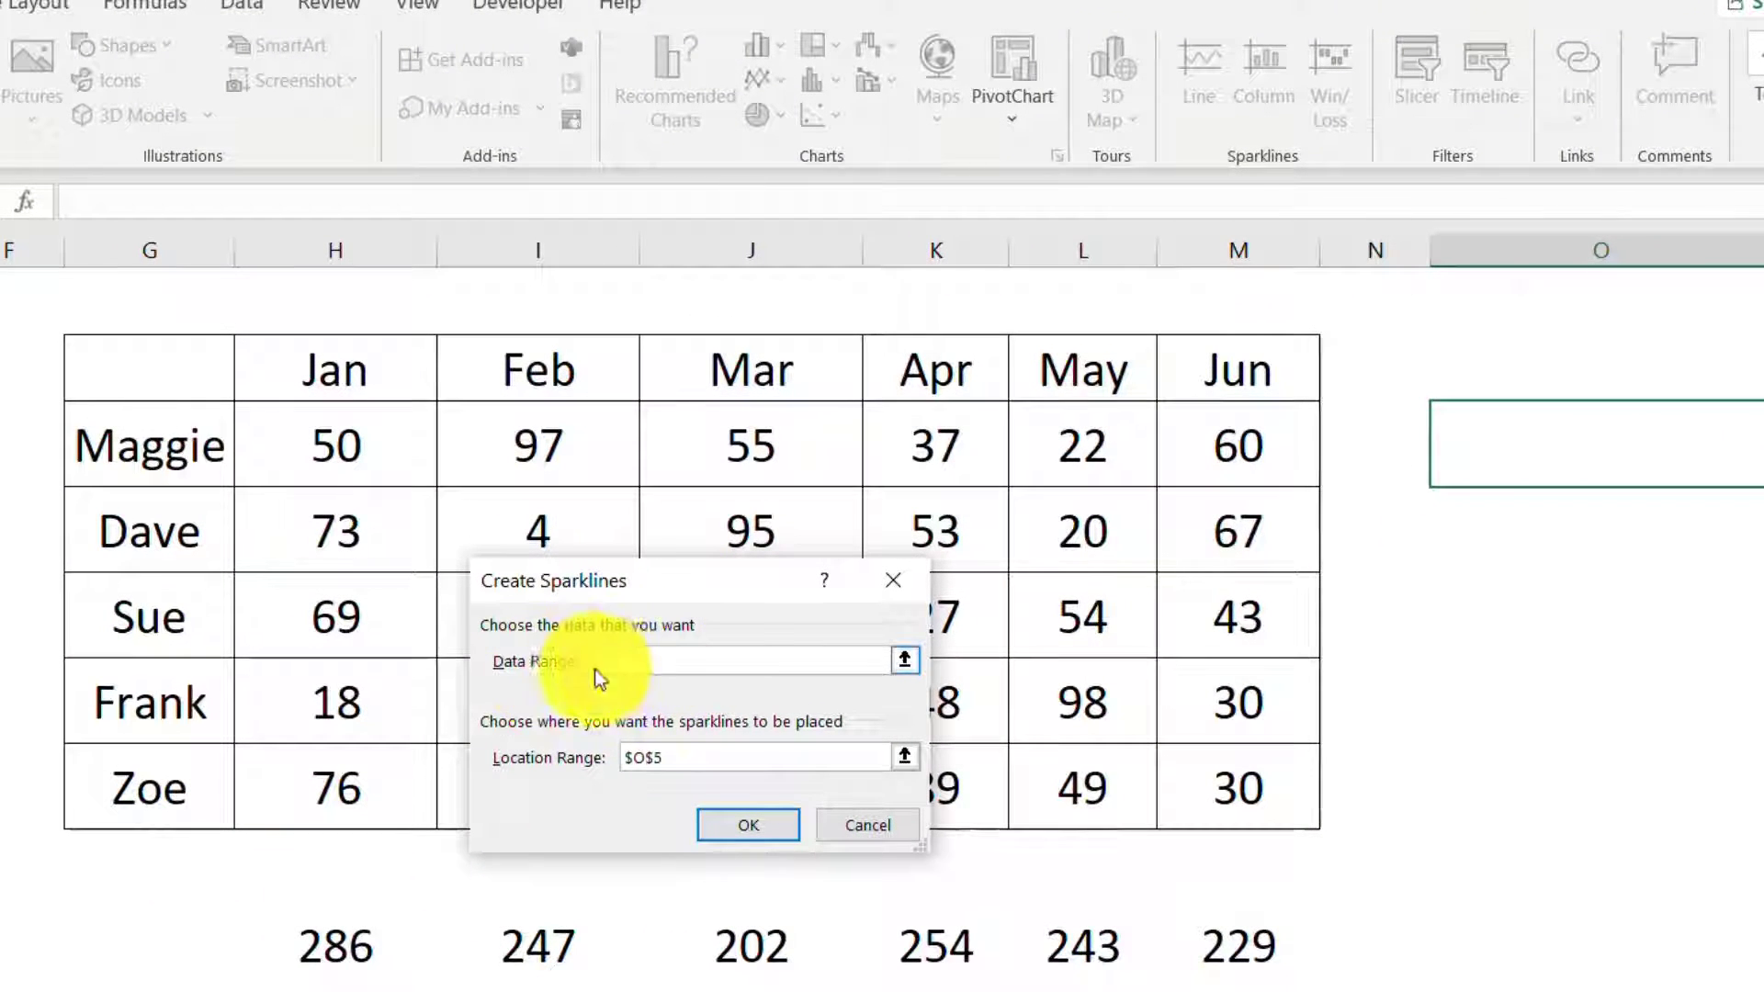
drag(395, 459, 1205, 441)
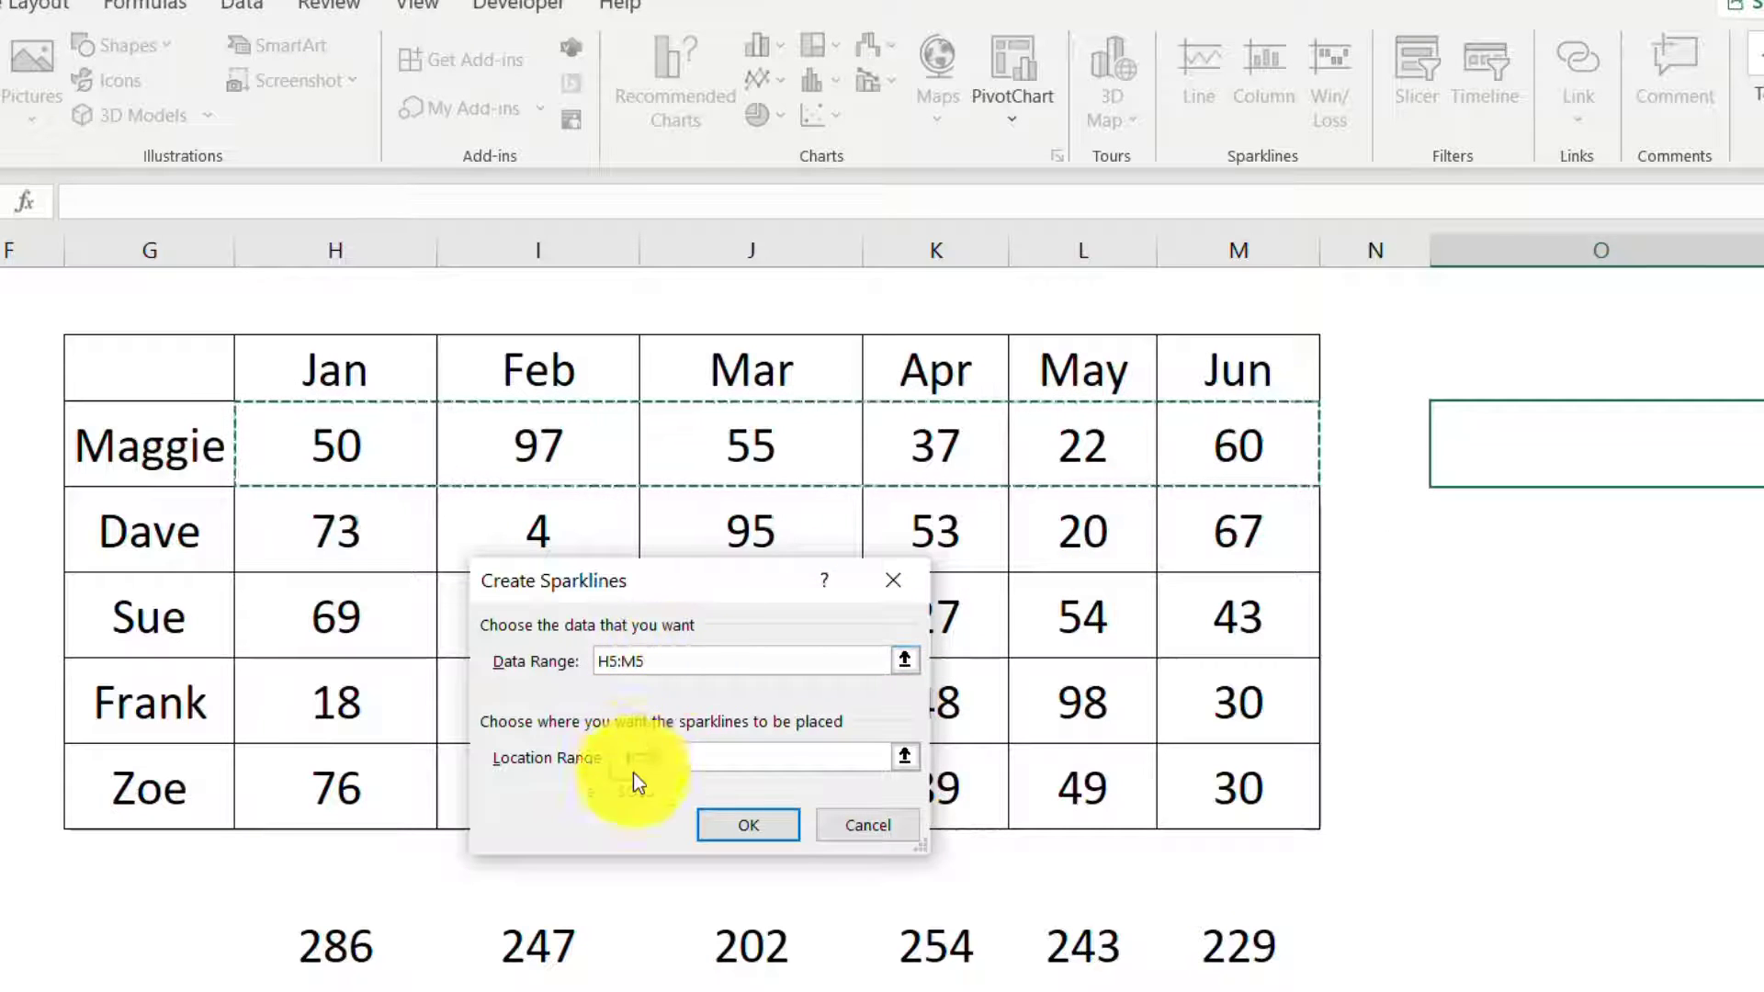
click(746, 825)
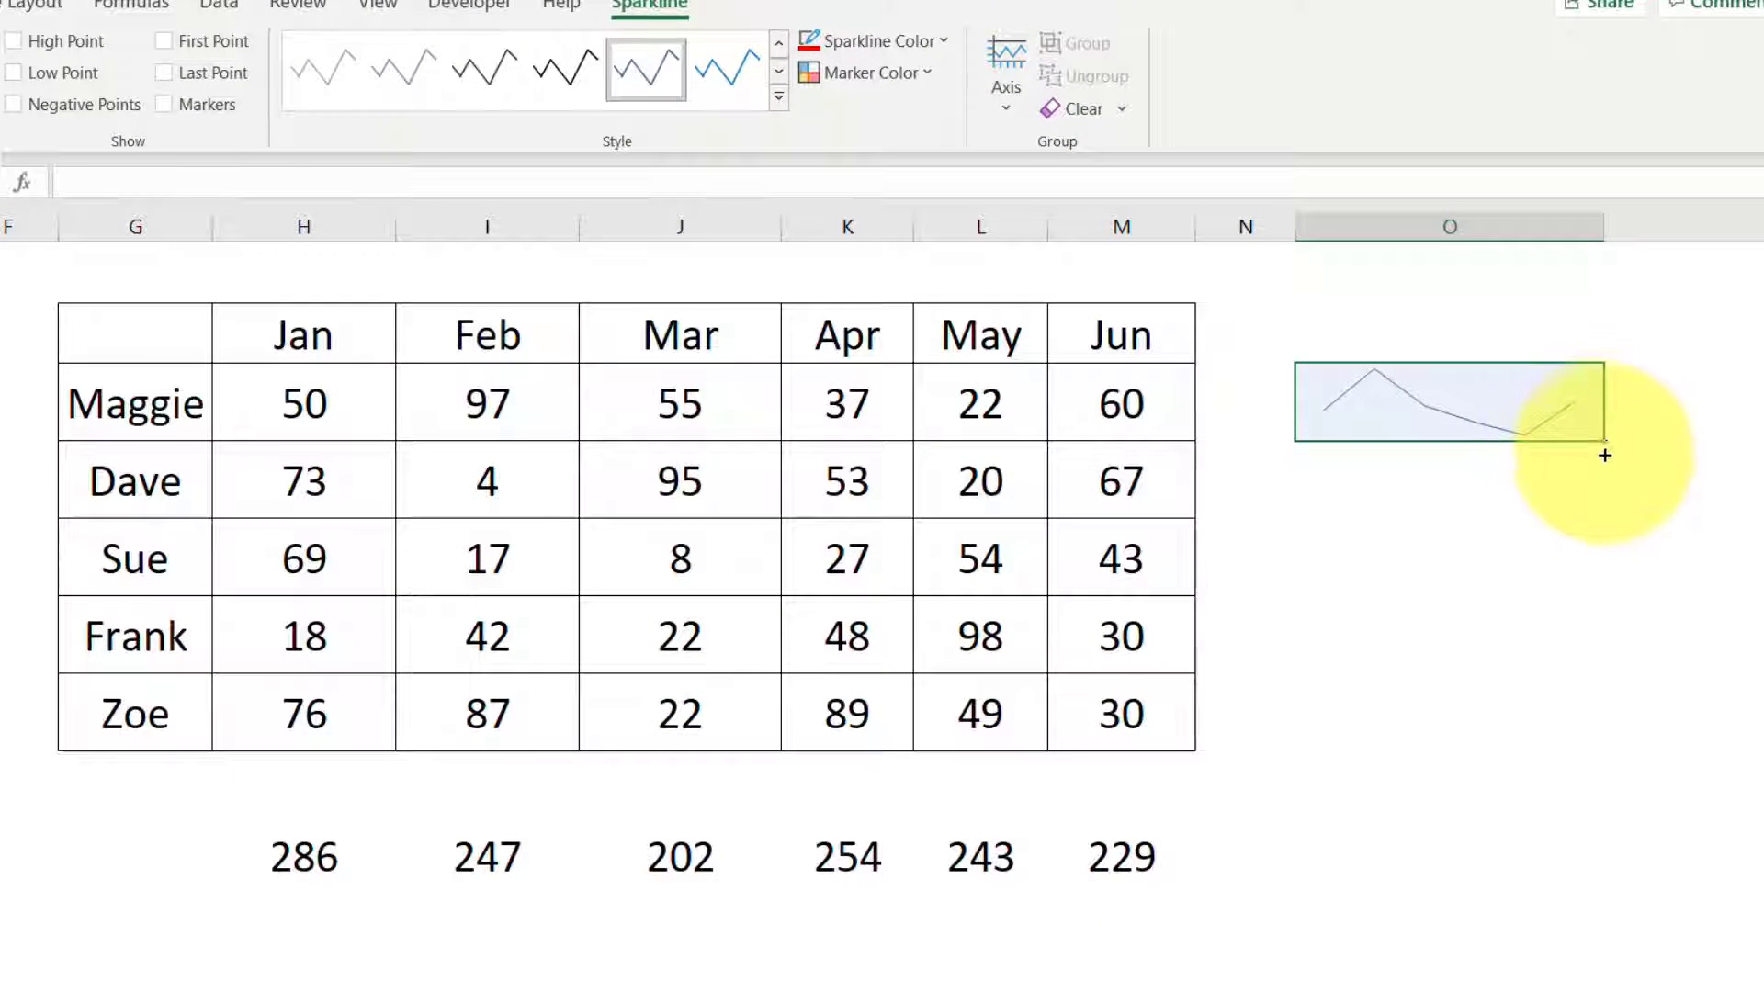
Step: Fill the line sparkline down from O5 through O11 to cover the remaining rows and the monthly totals
drag(1605, 455, 1603, 874)
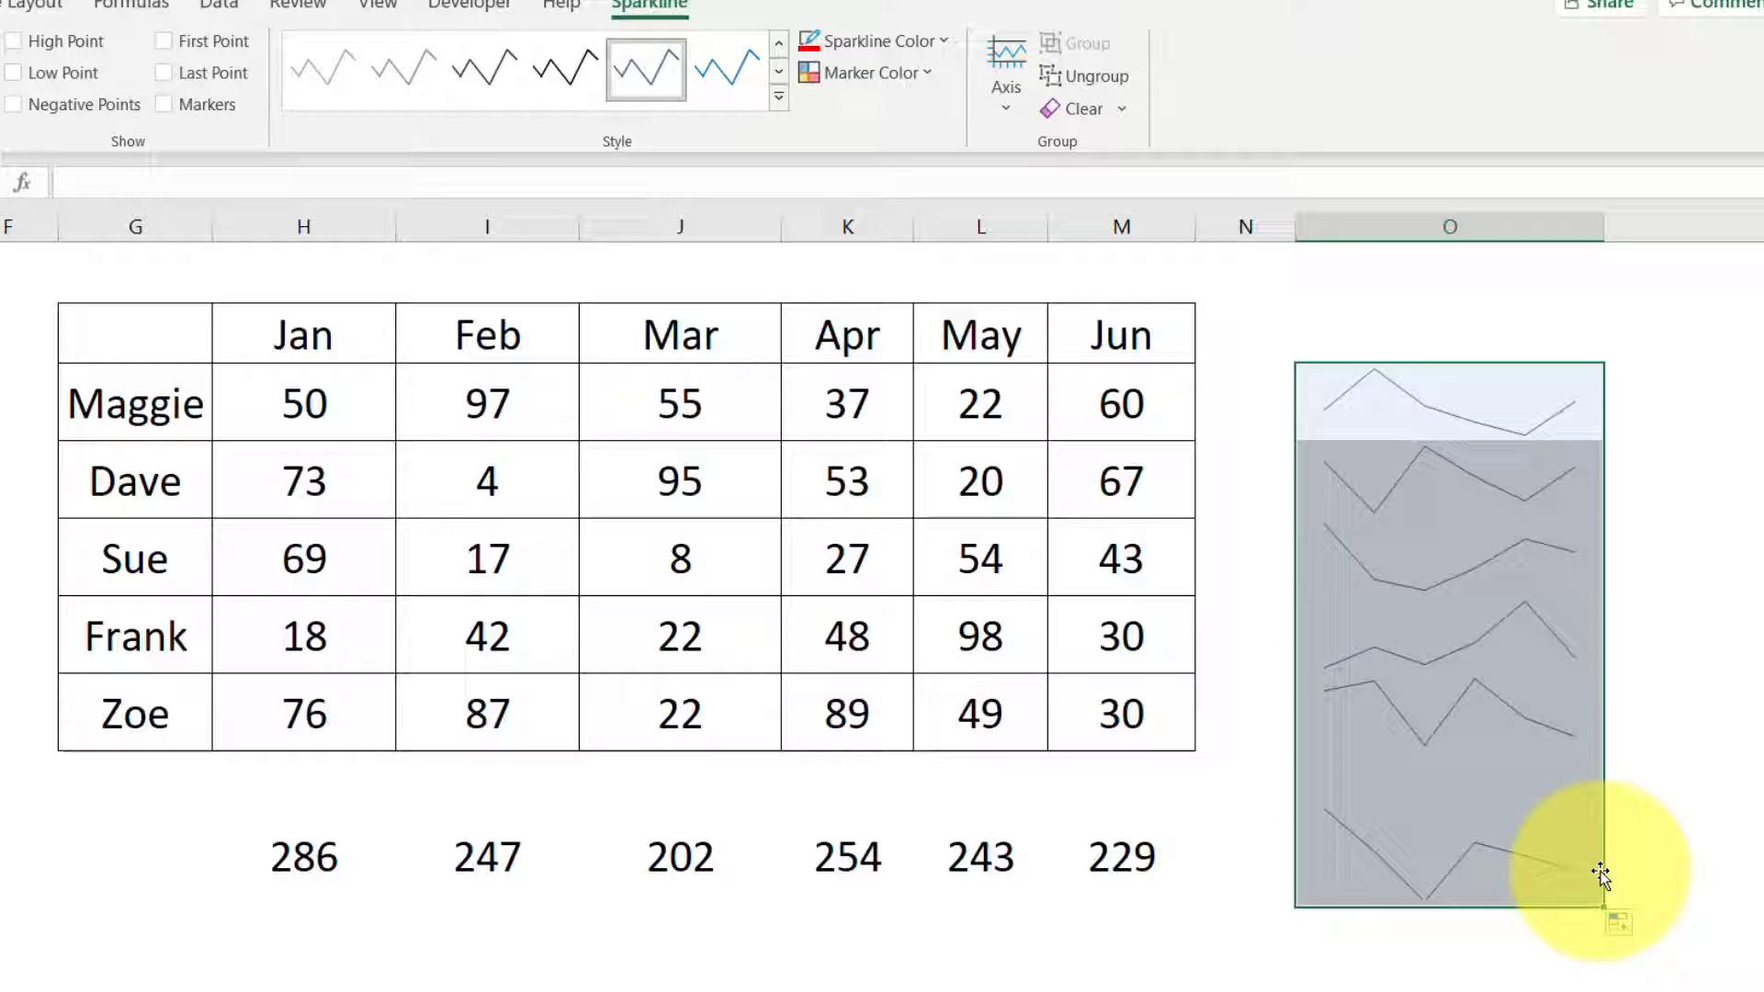
click(1666, 726)
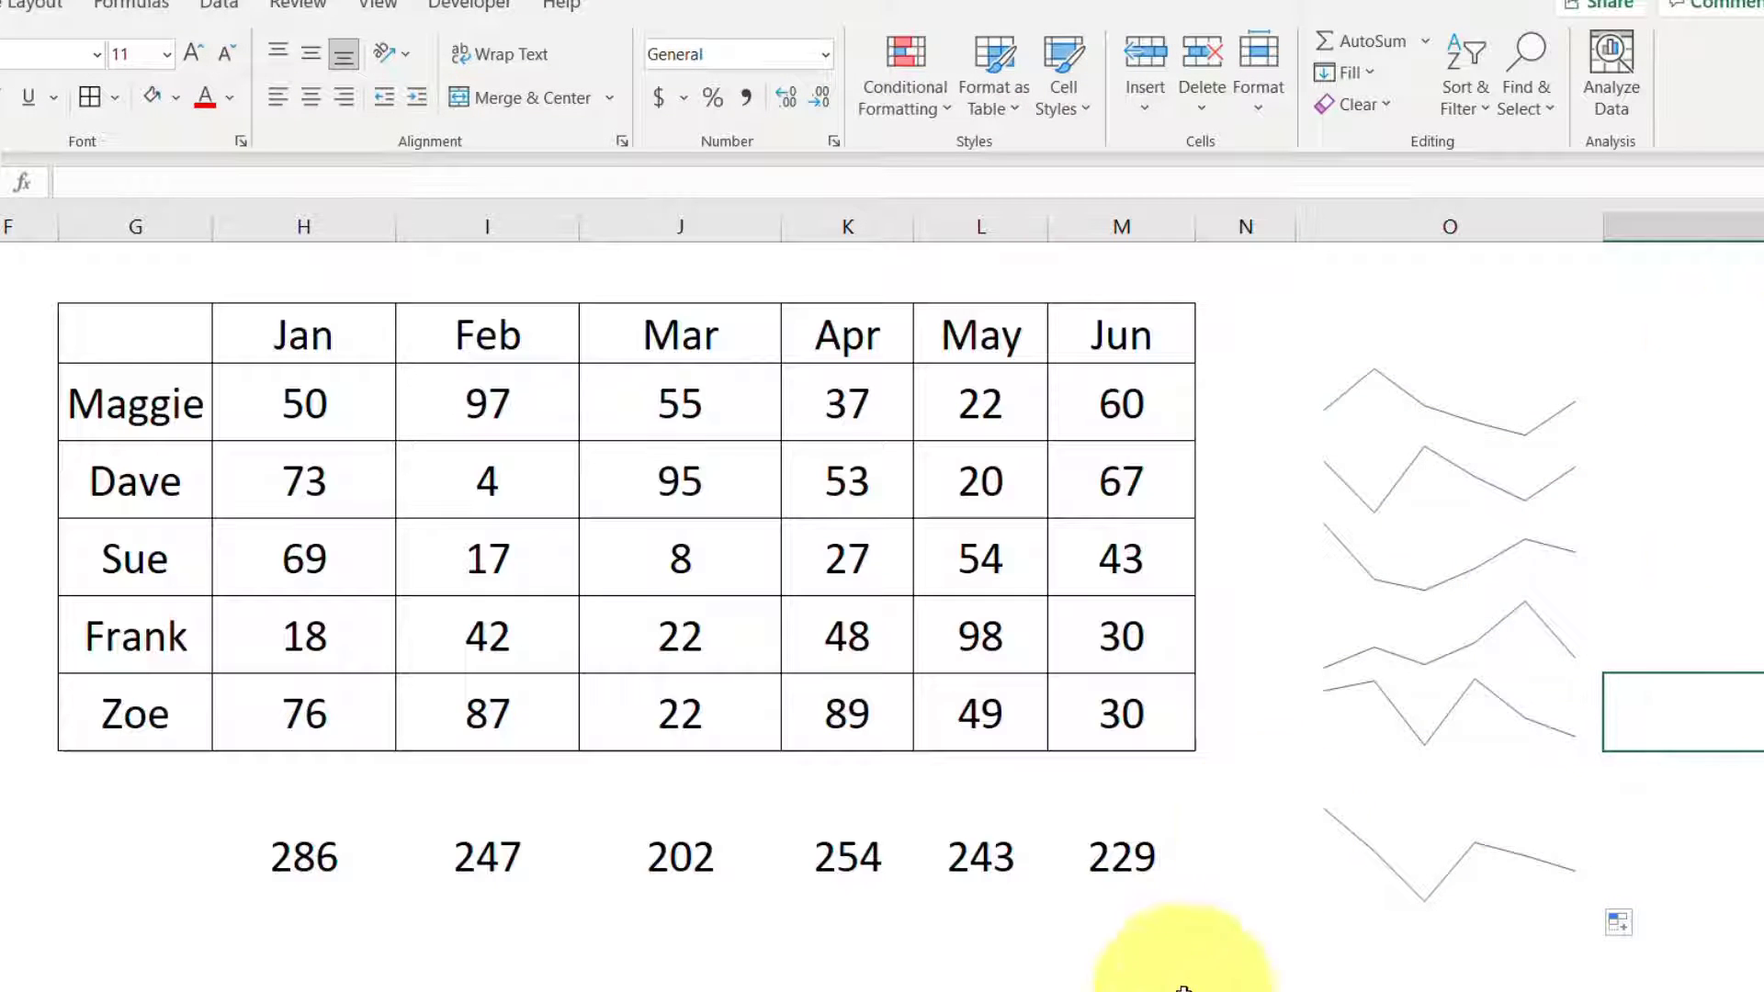
drag(1222, 988, 1245, 991)
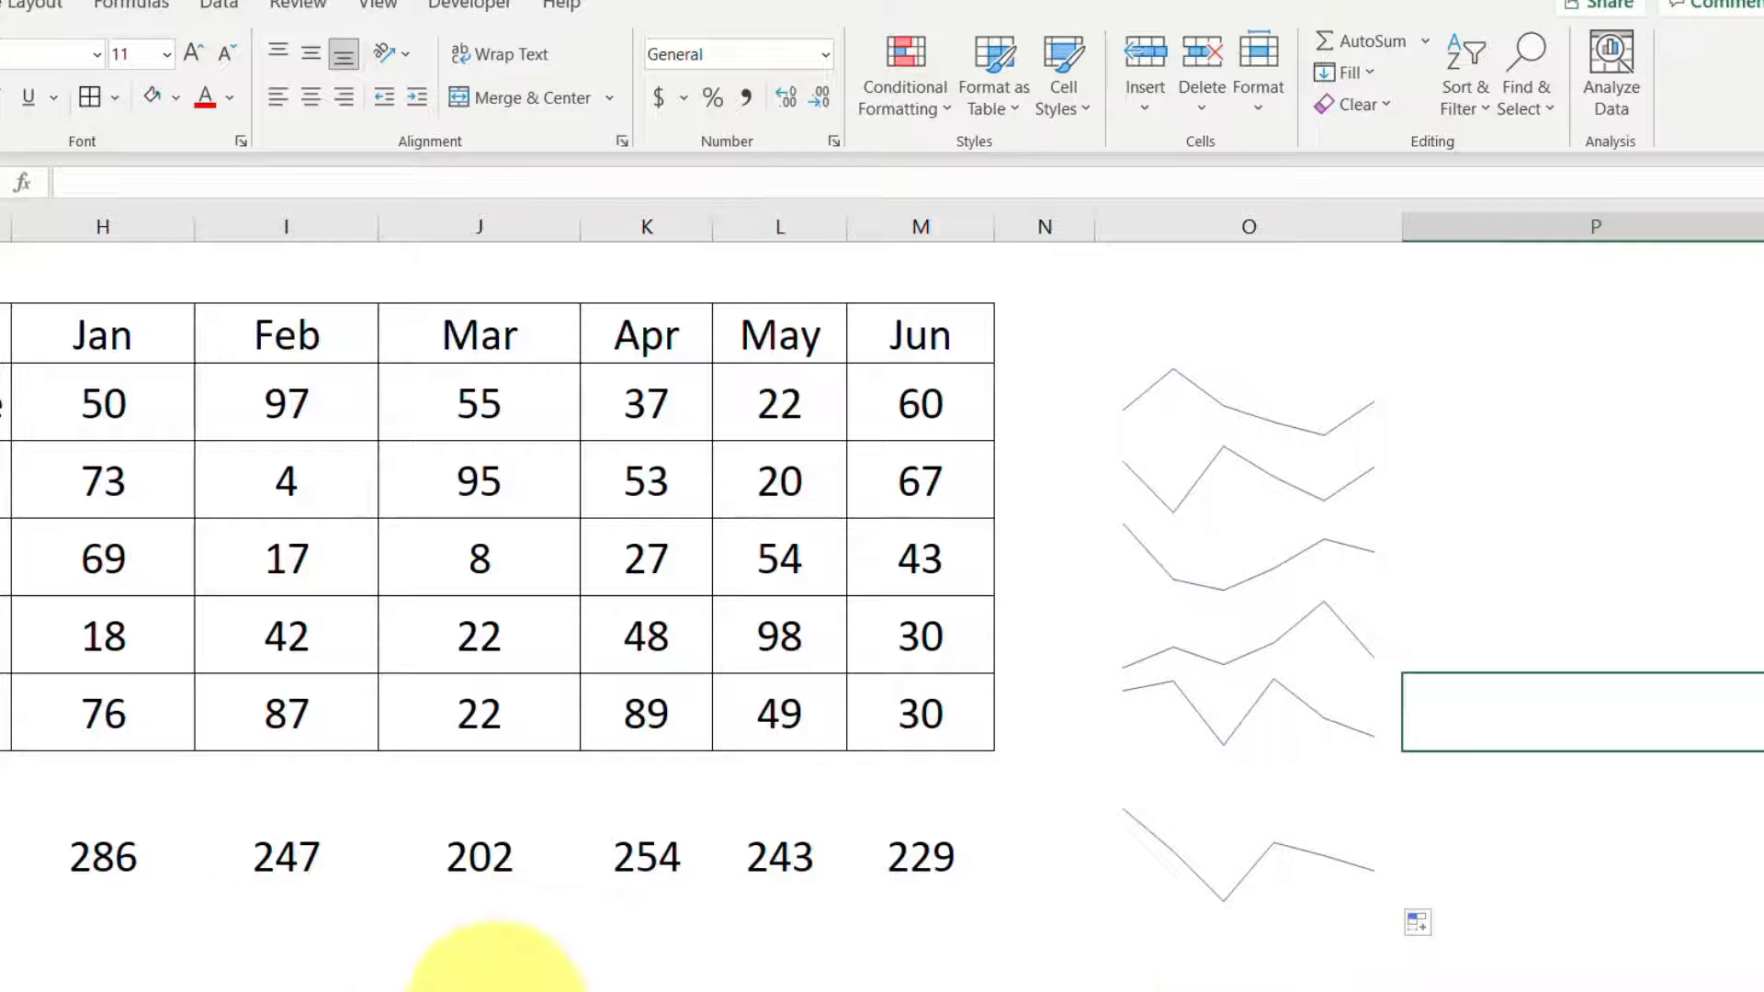
click(5, 854)
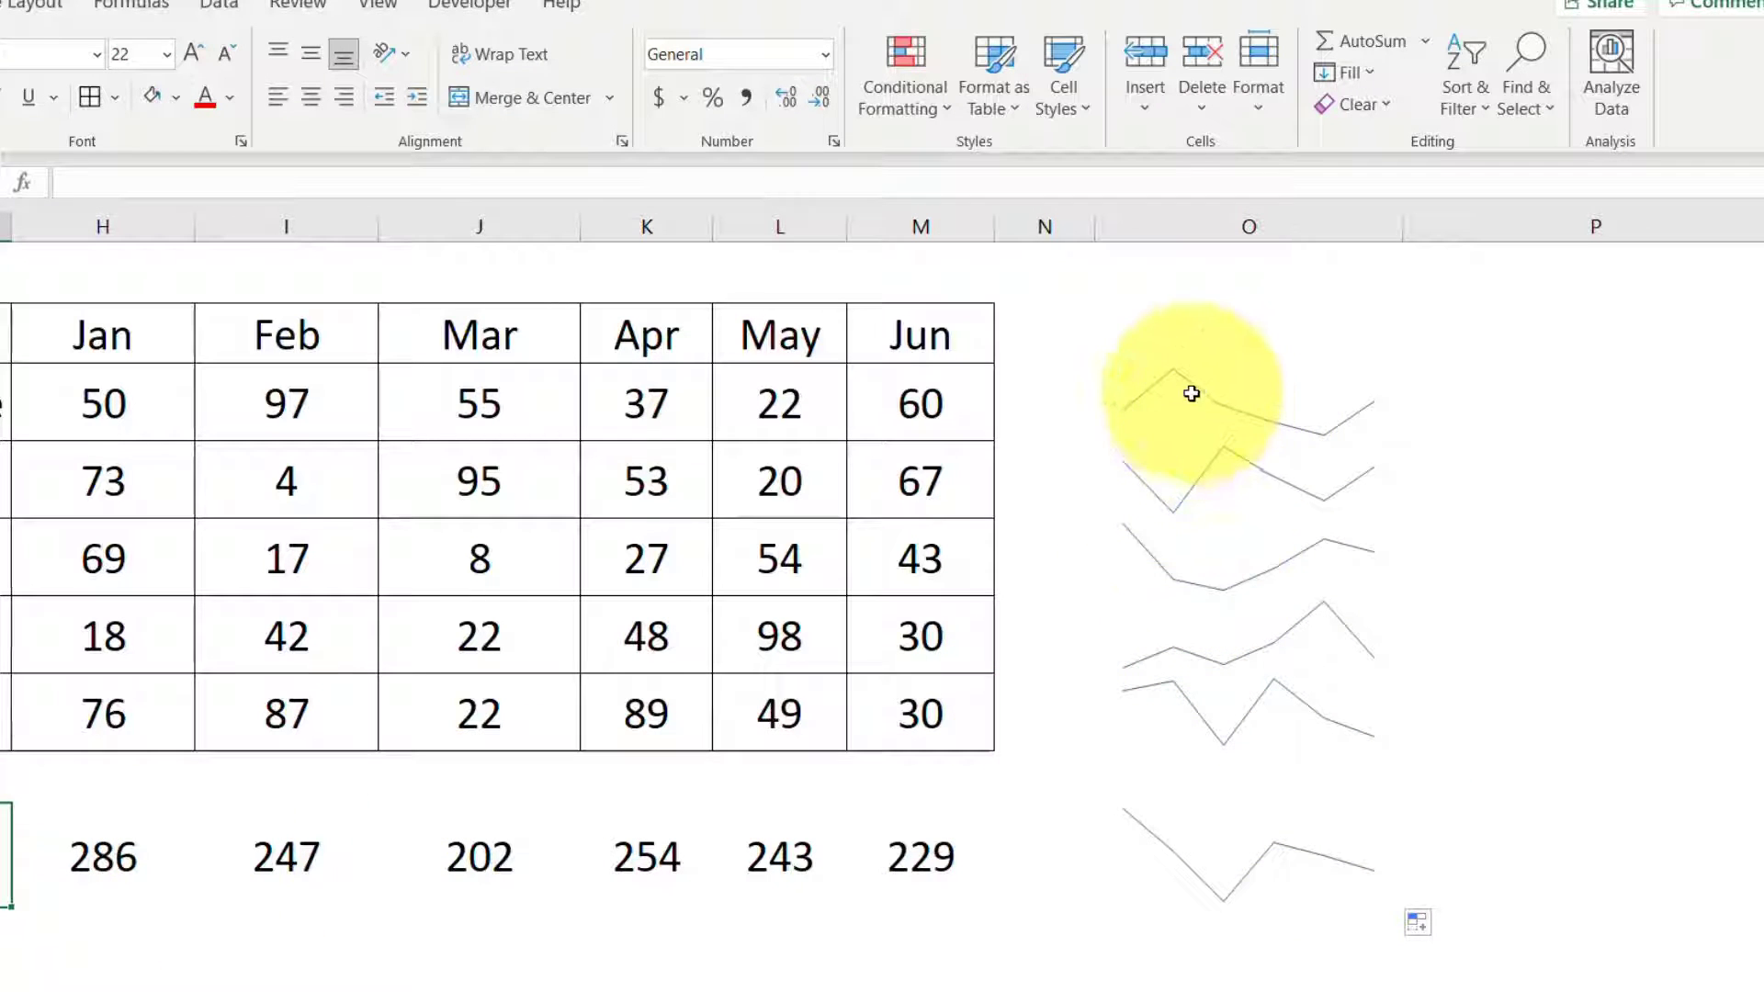
Step: Add borders to the sparkline cells O5:O9 and O11
drag(1193, 385, 1130, 681)
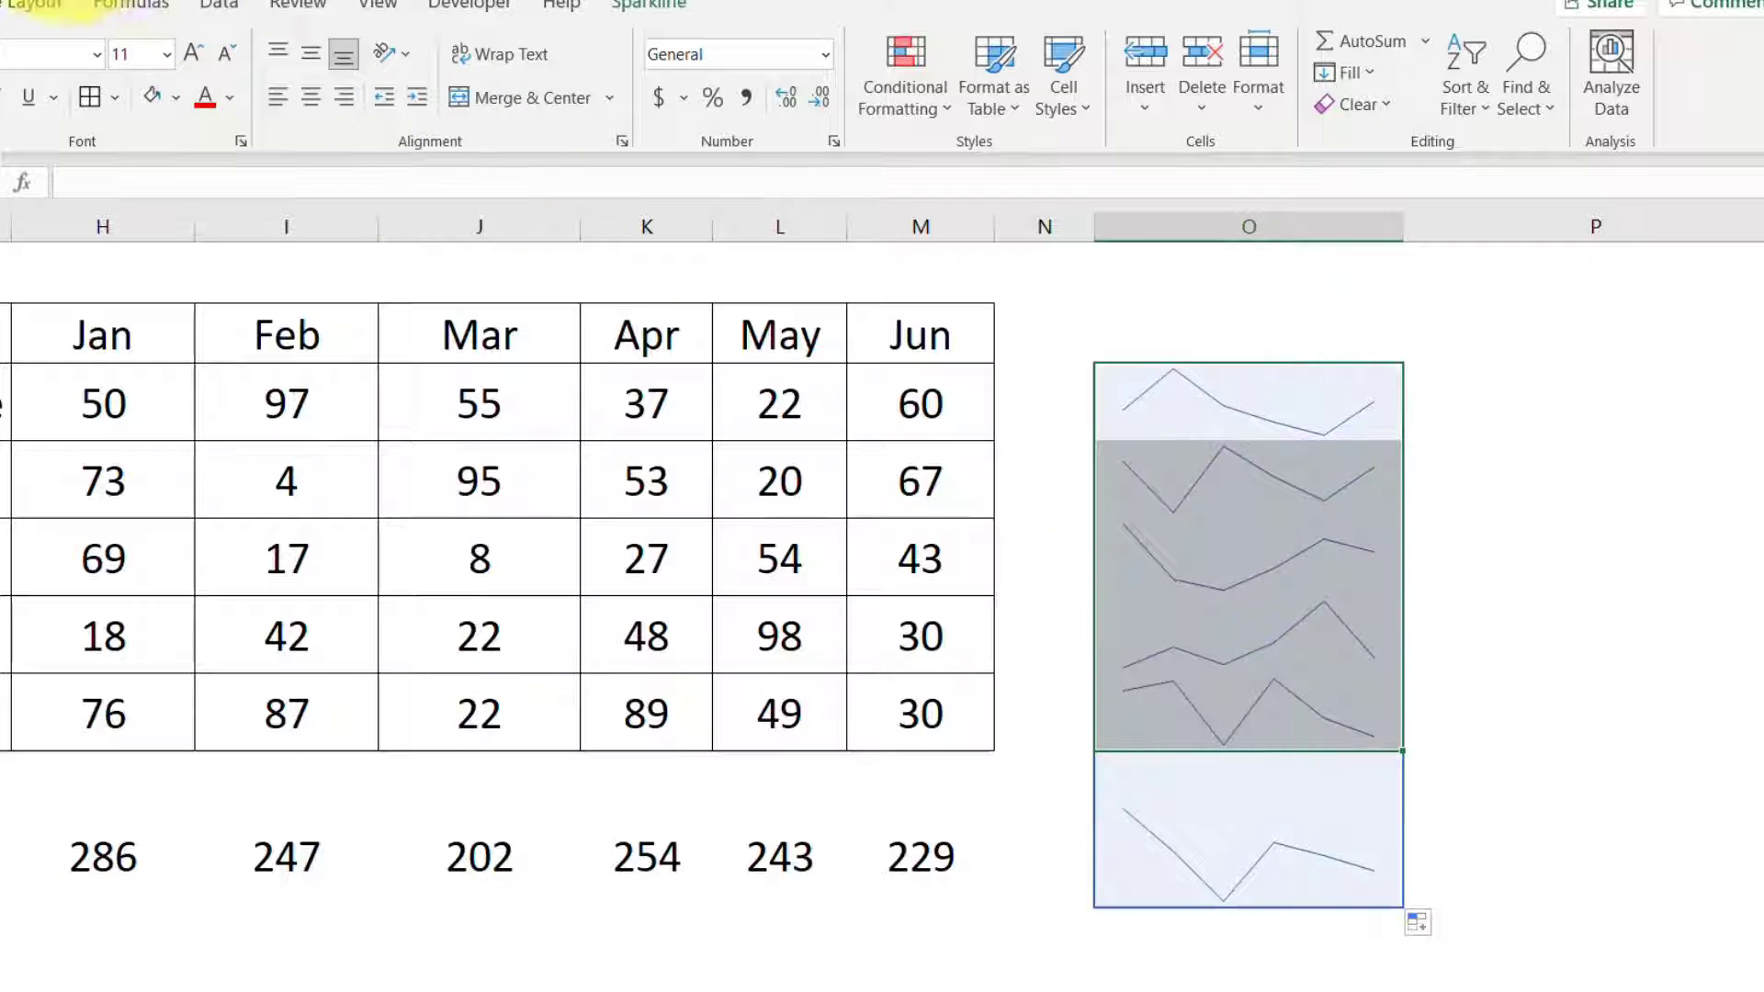
click(95, 106)
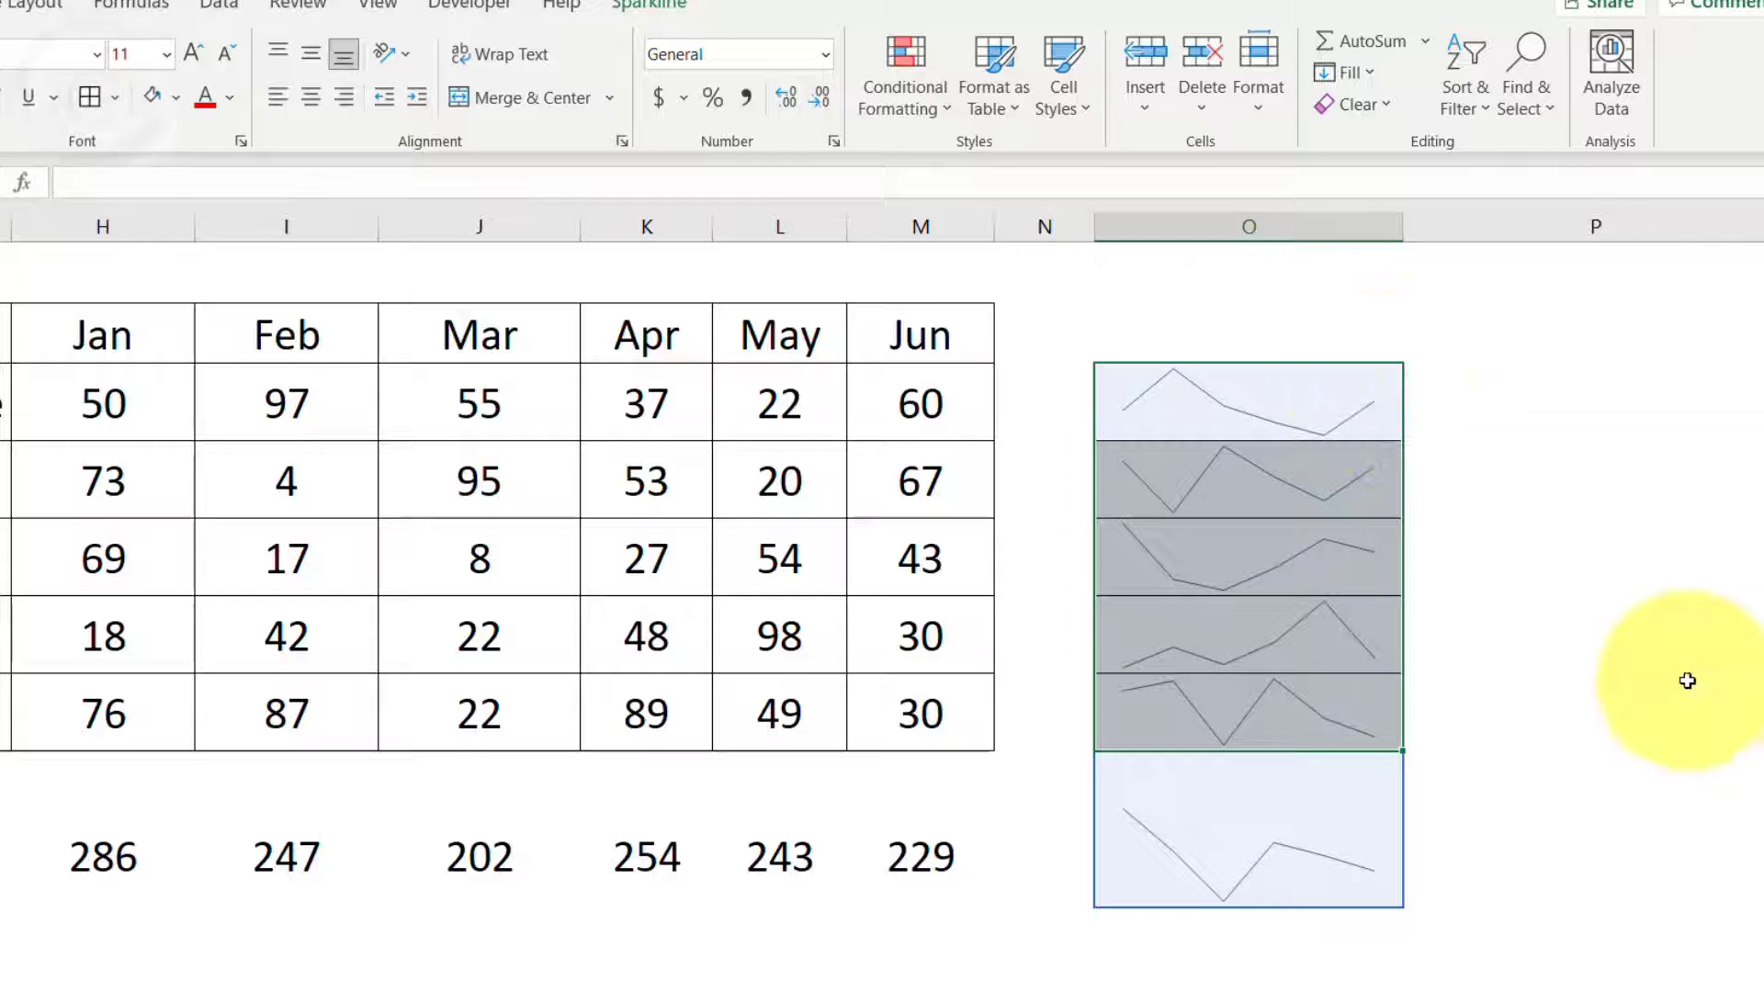
click(1685, 678)
click(1250, 853)
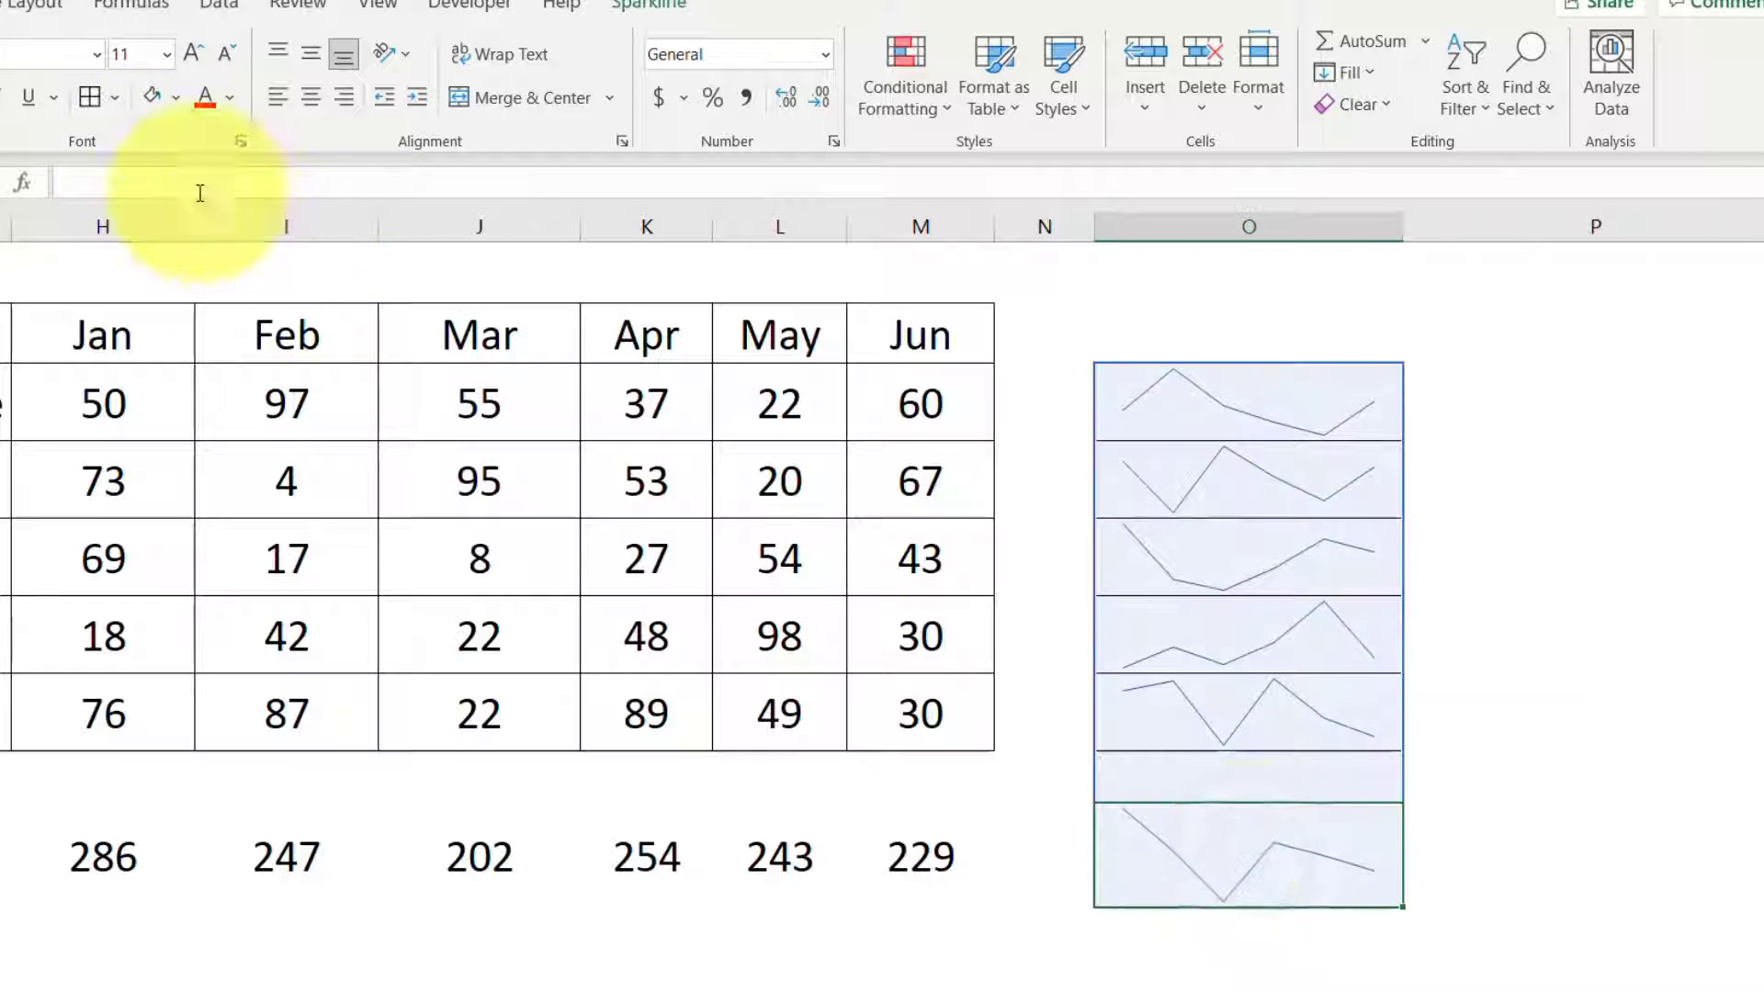
click(89, 97)
click(1507, 738)
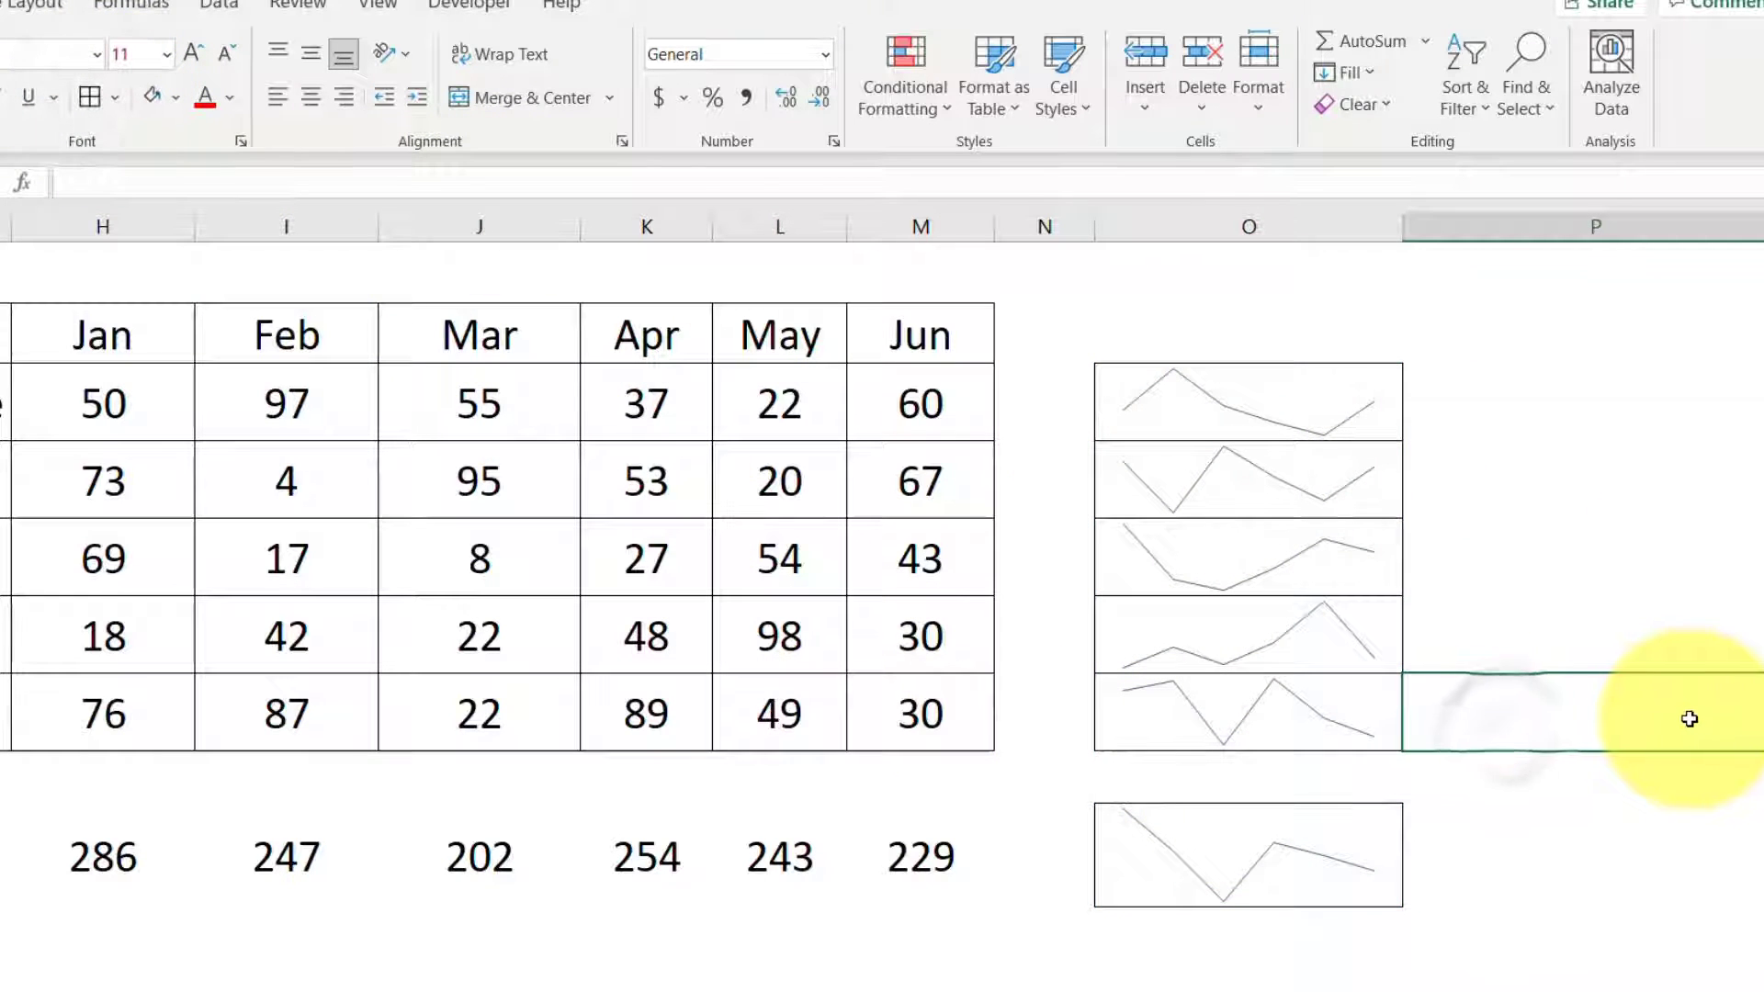
Step: Turn on Markers for the line sparklines in column O
drag(1244, 412, 1256, 692)
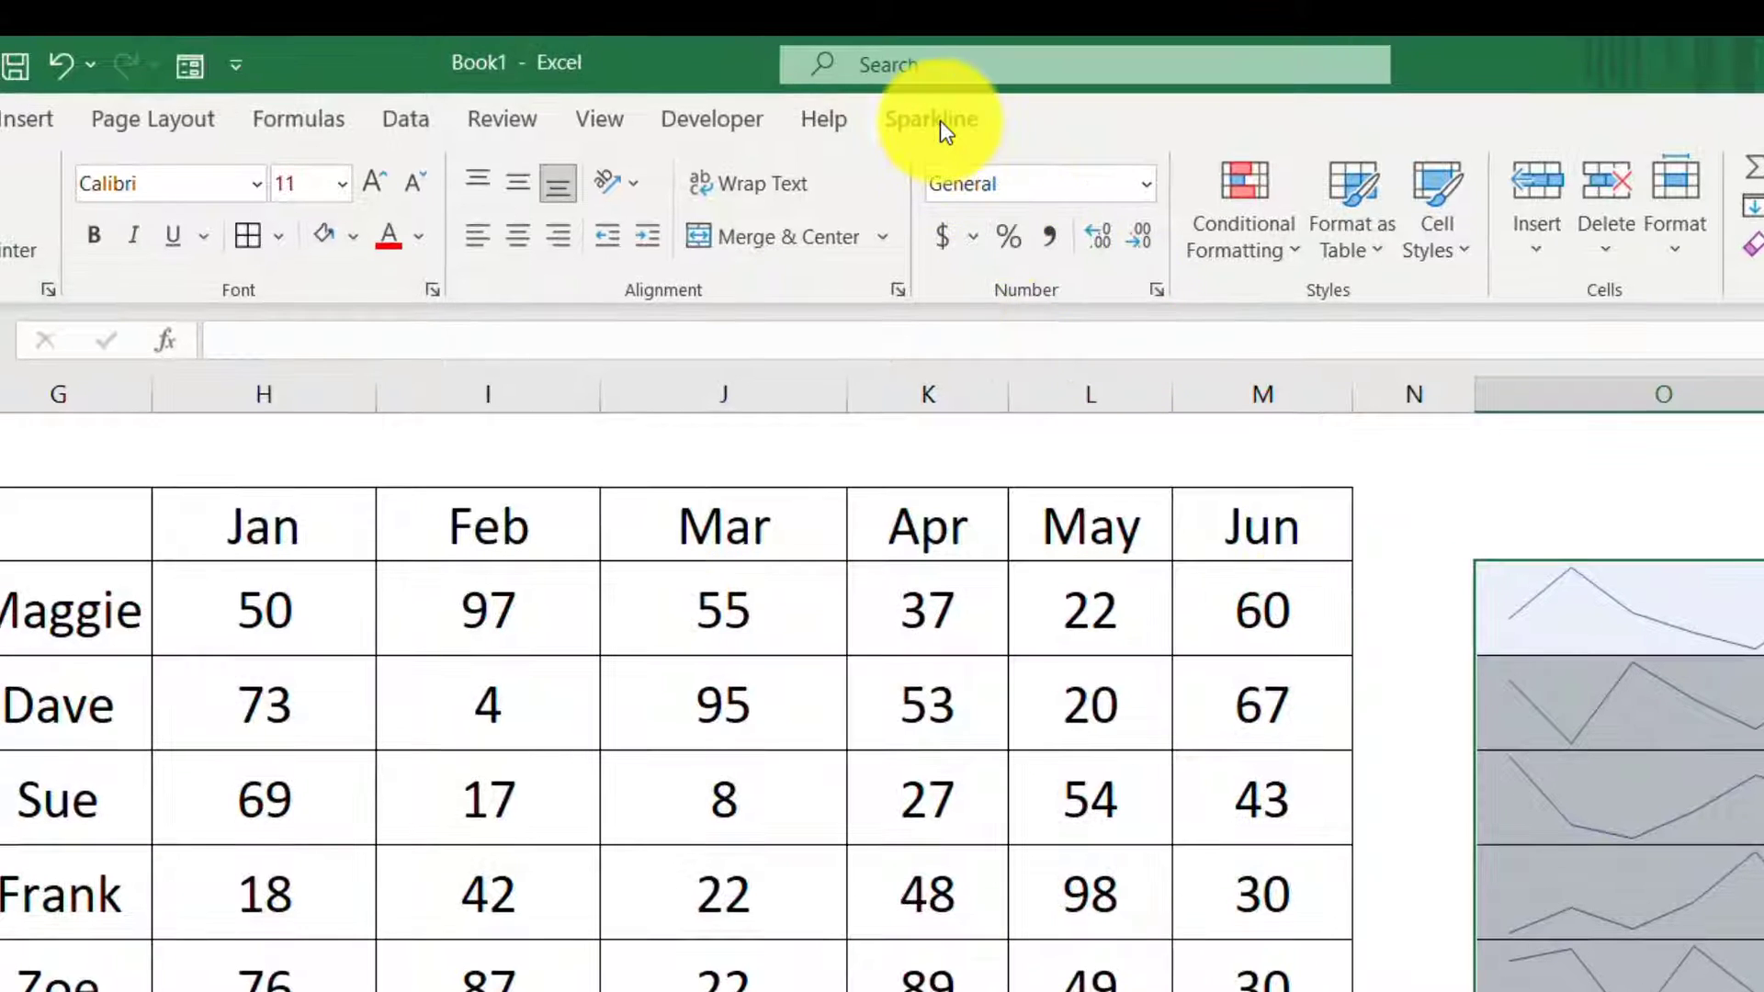
click(931, 120)
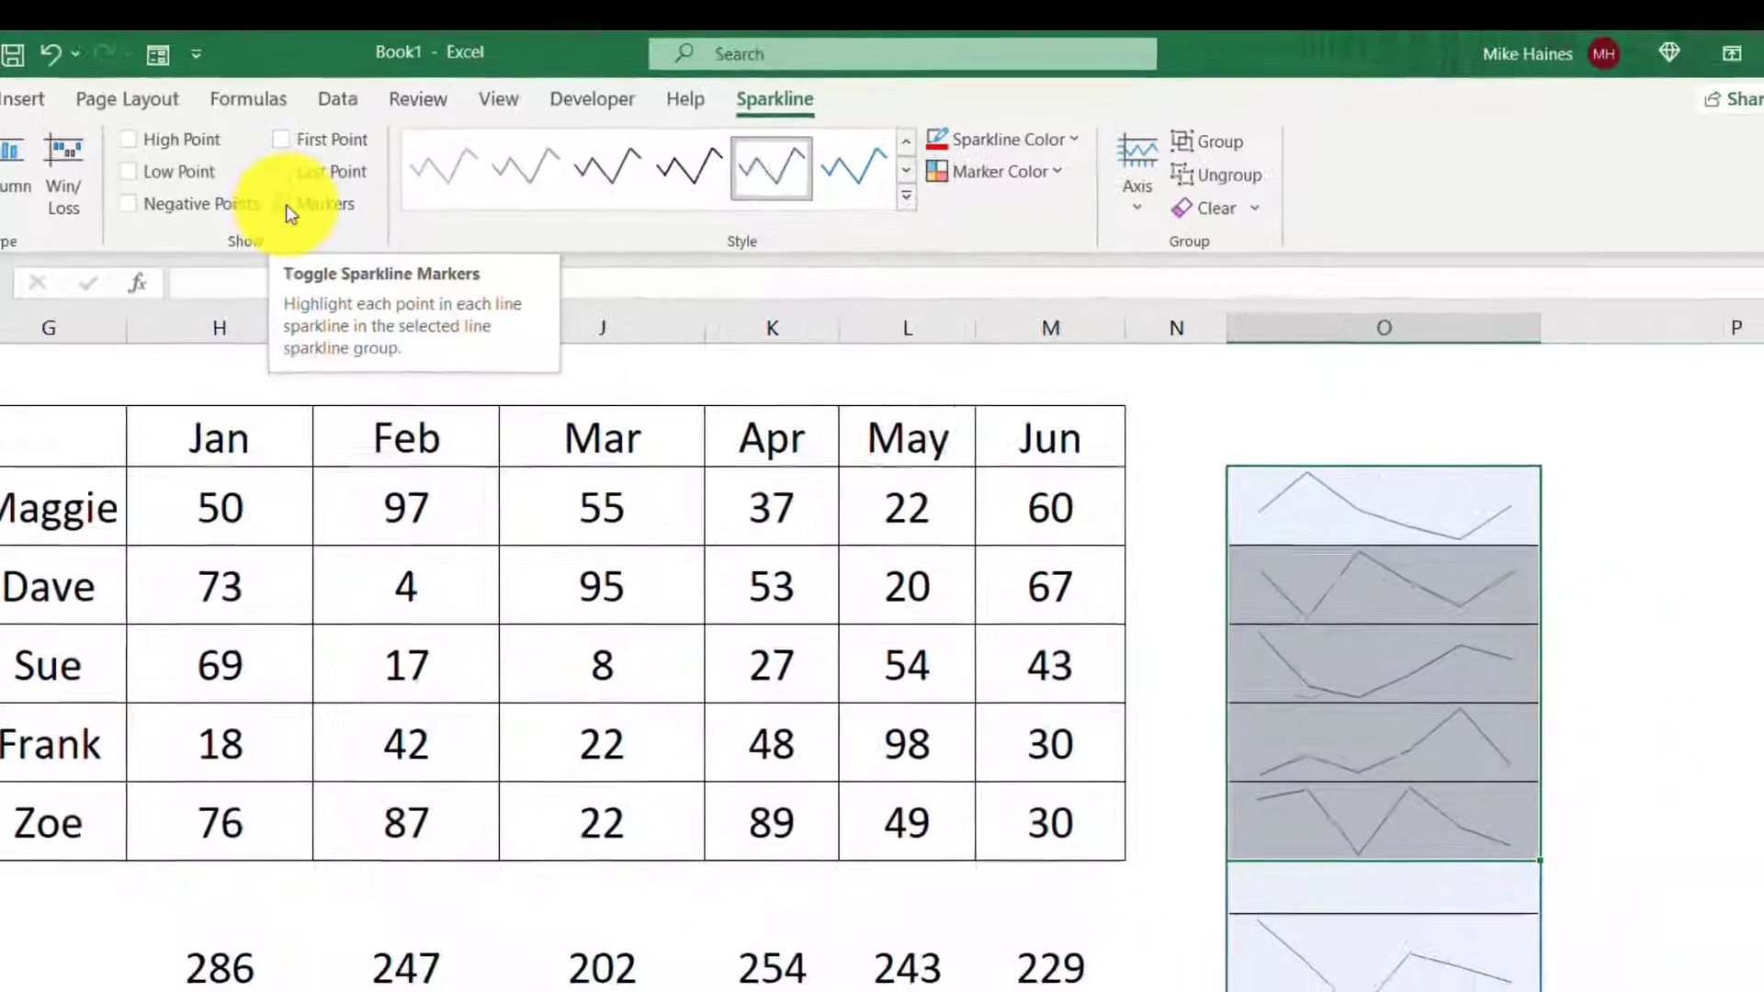
click(342, 244)
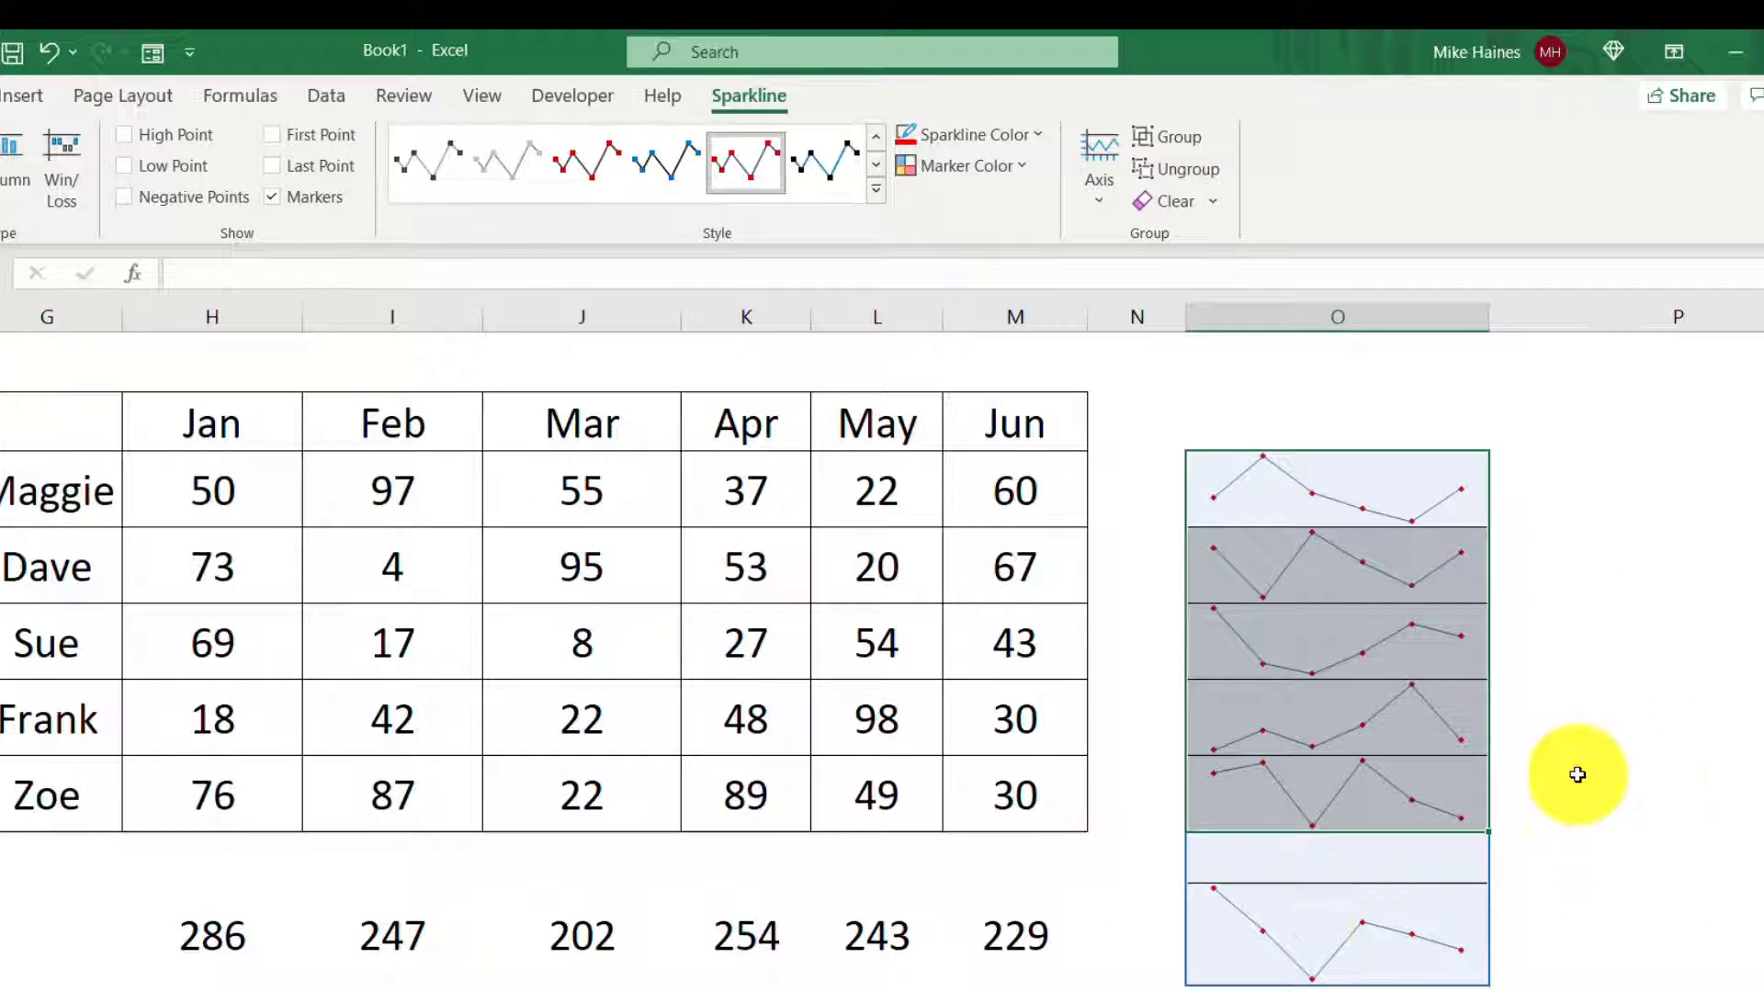
click(1630, 755)
Step: Clear the line sparkline for the monthly totals from cell O11
click(1403, 926)
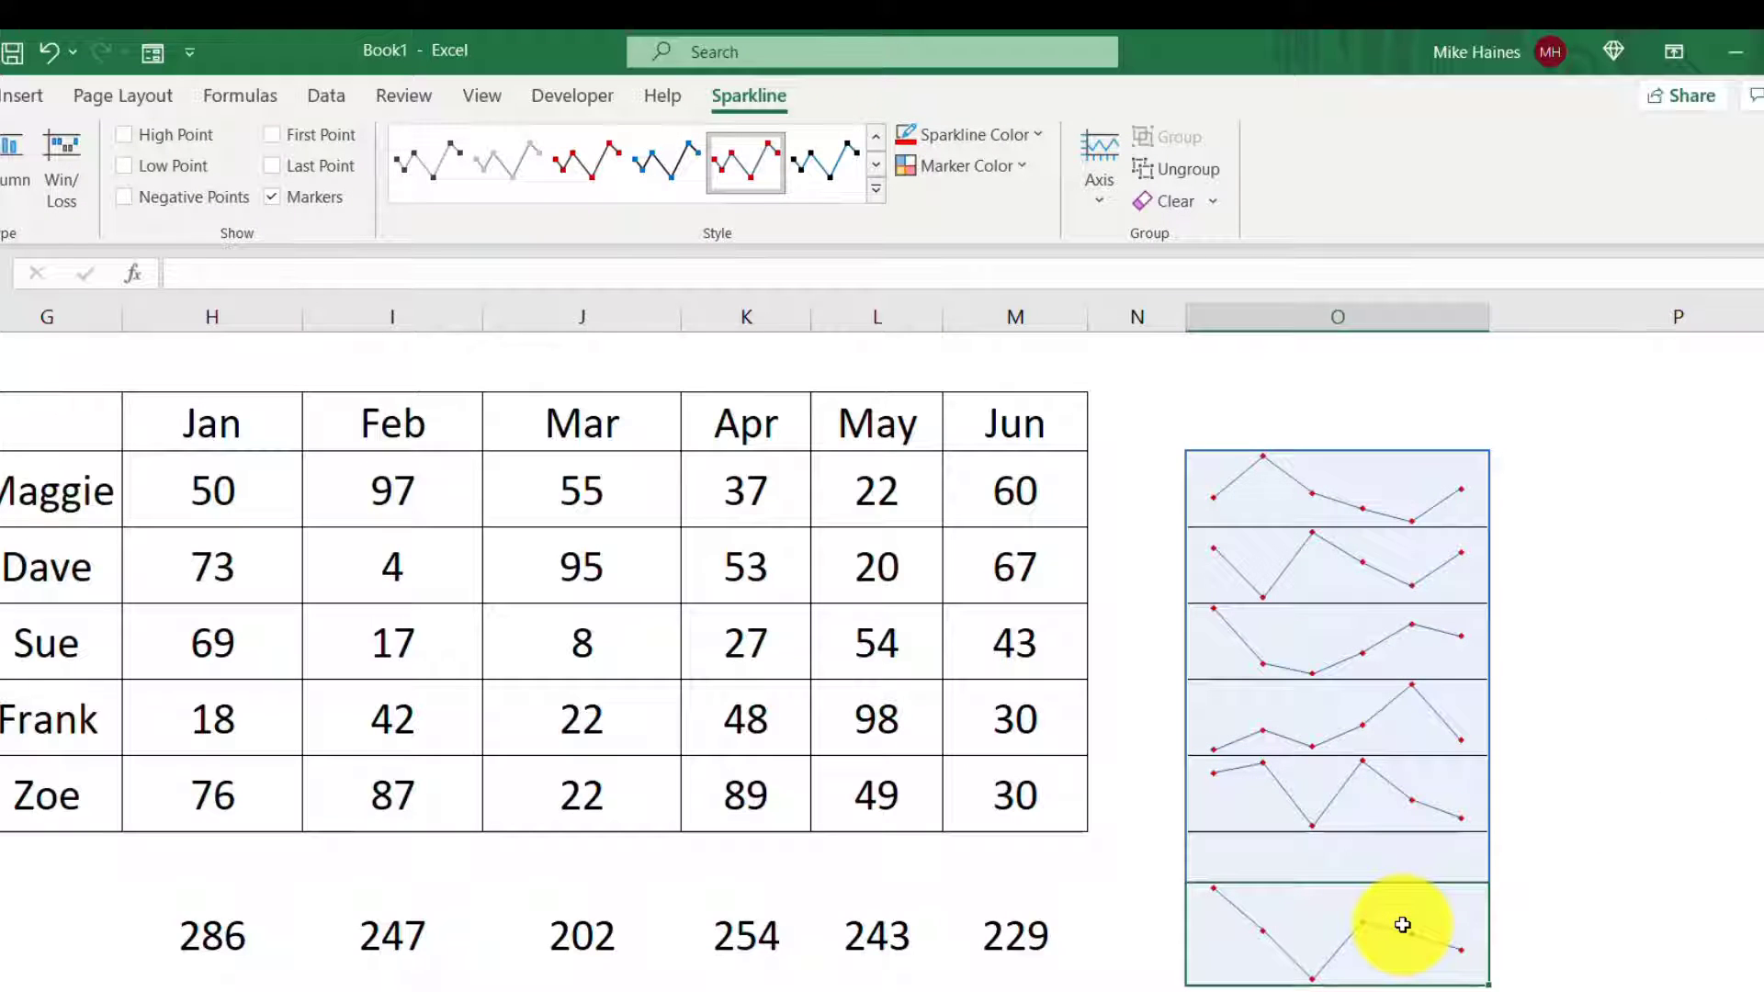
click(1645, 814)
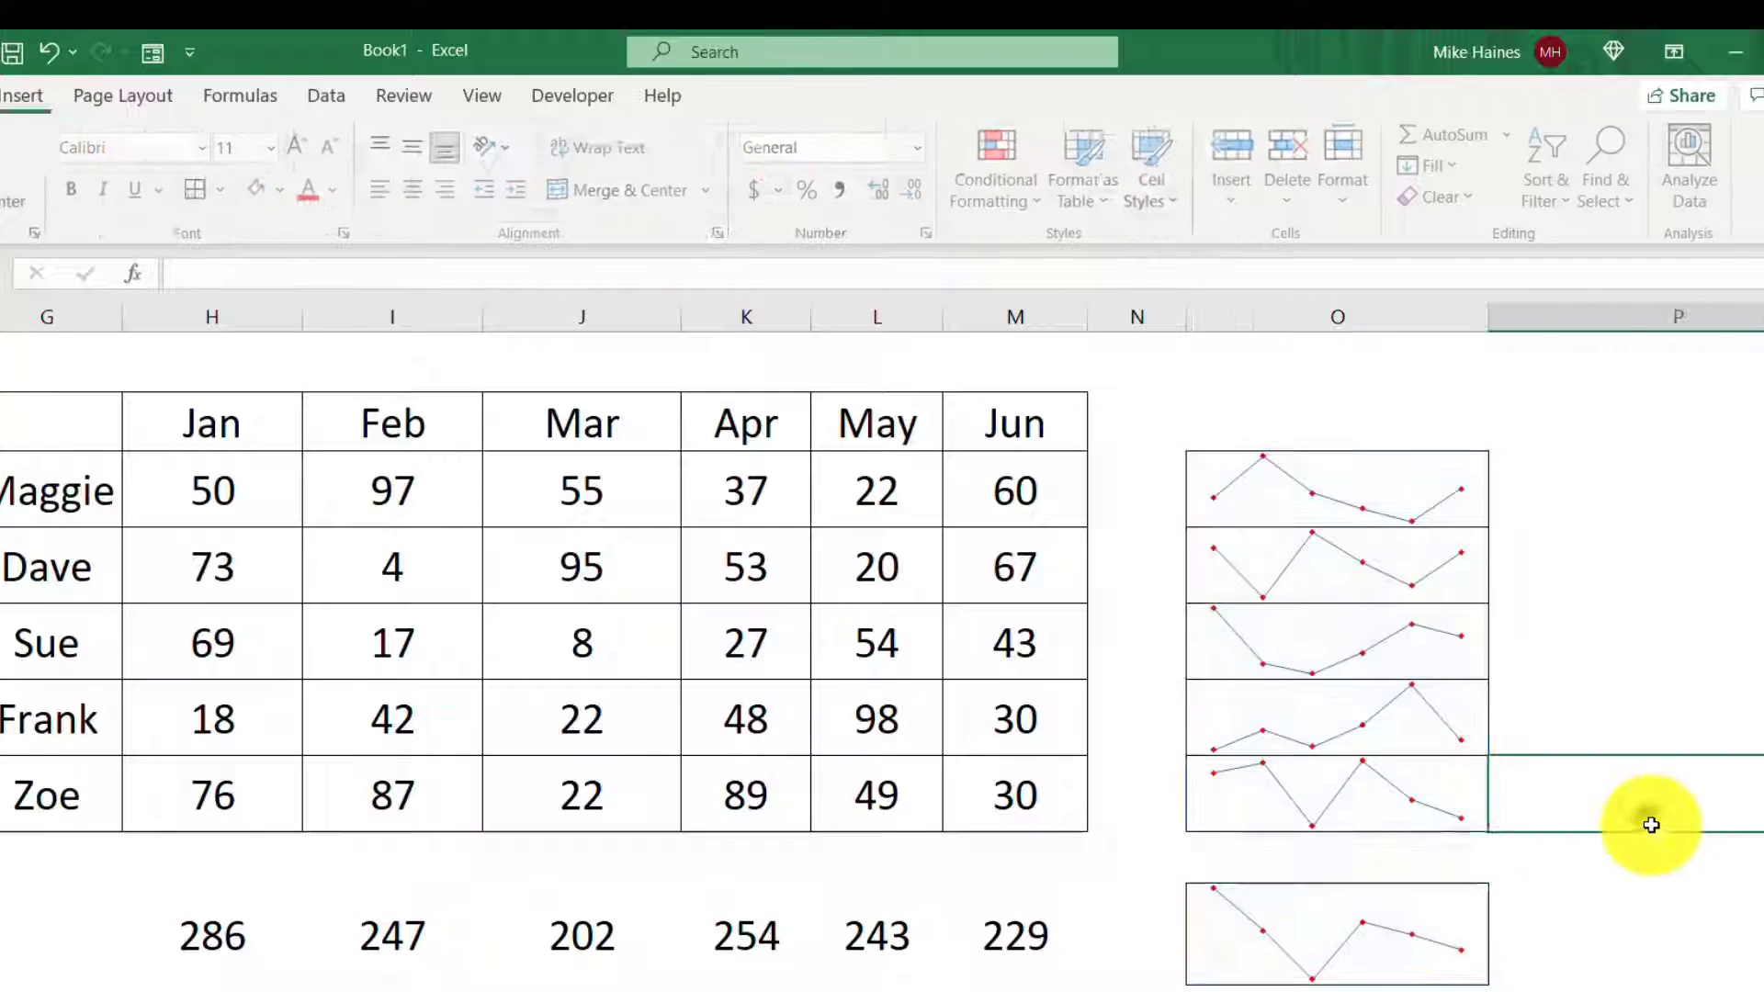
click(1418, 922)
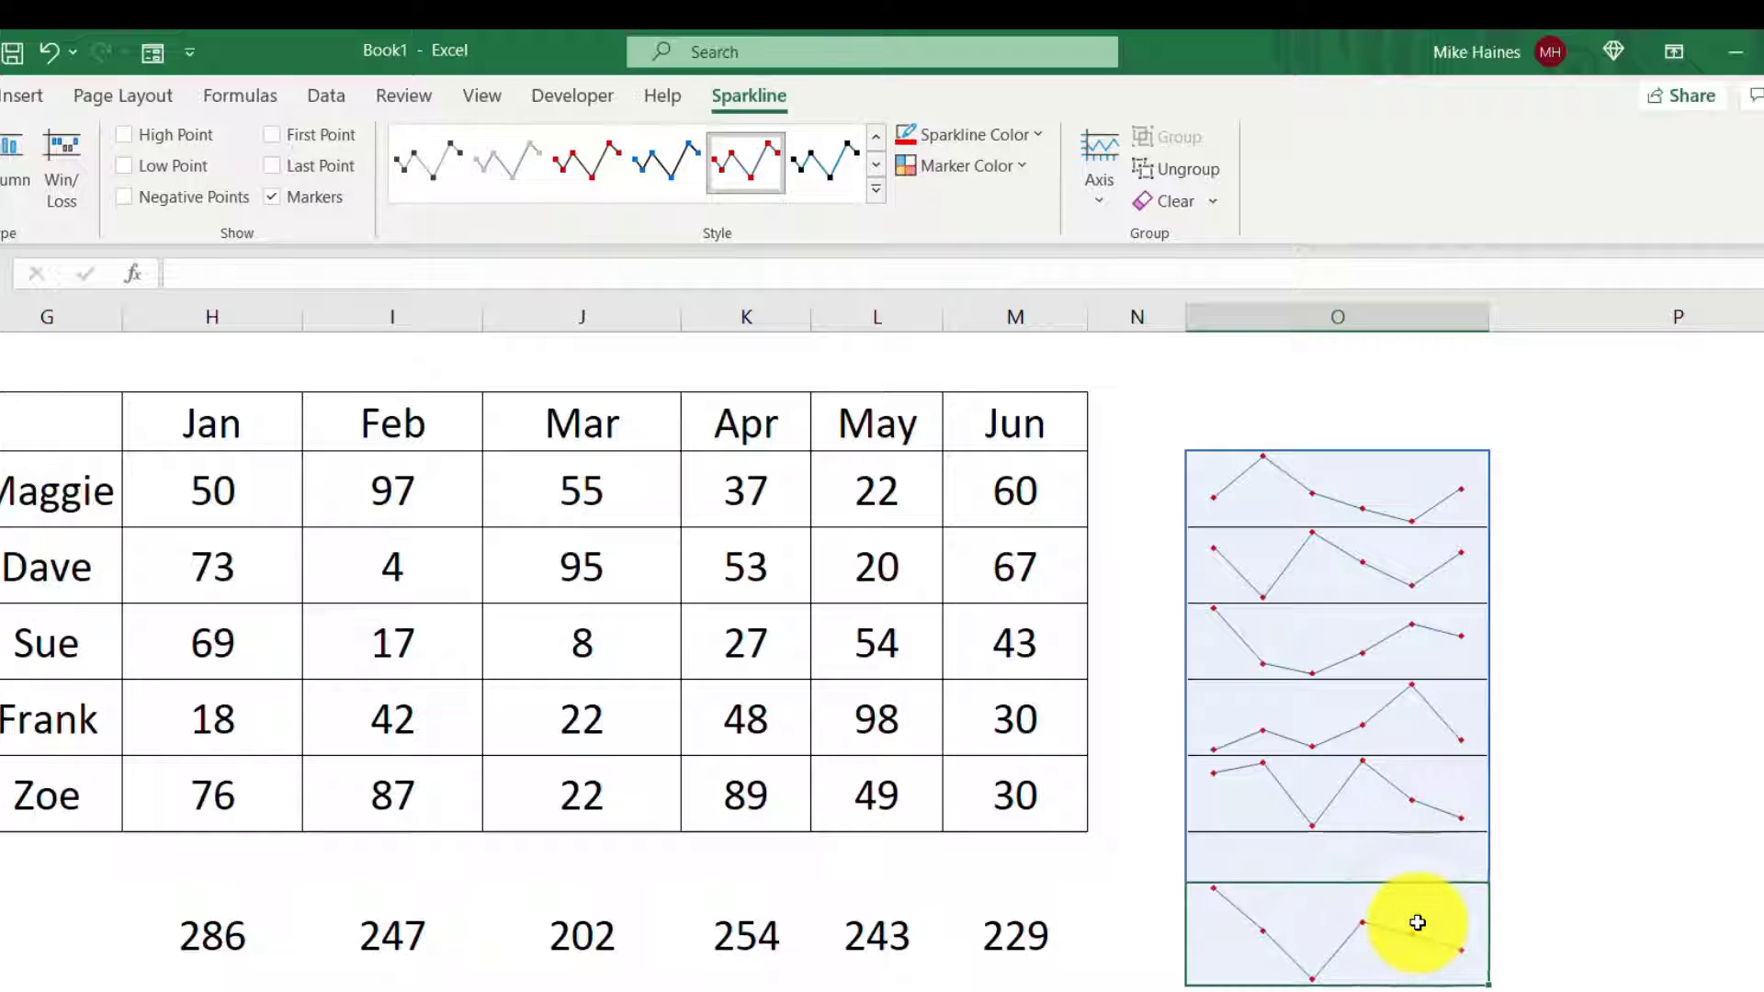
click(1607, 901)
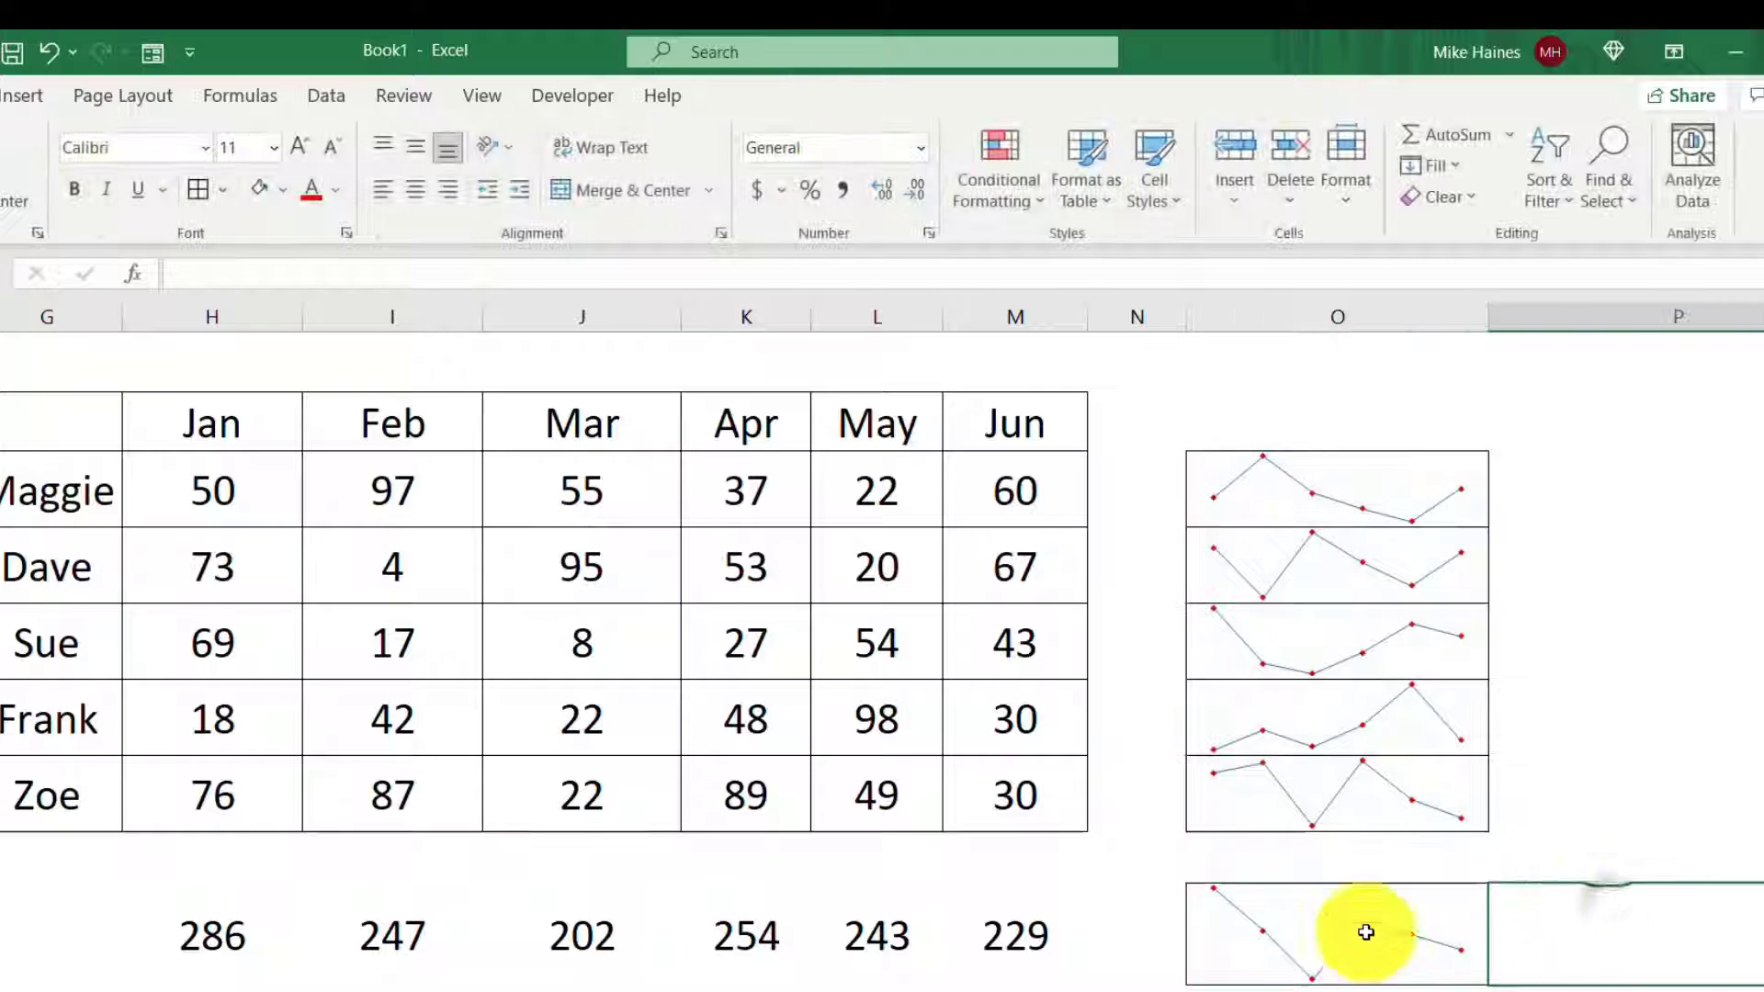
click(1366, 945)
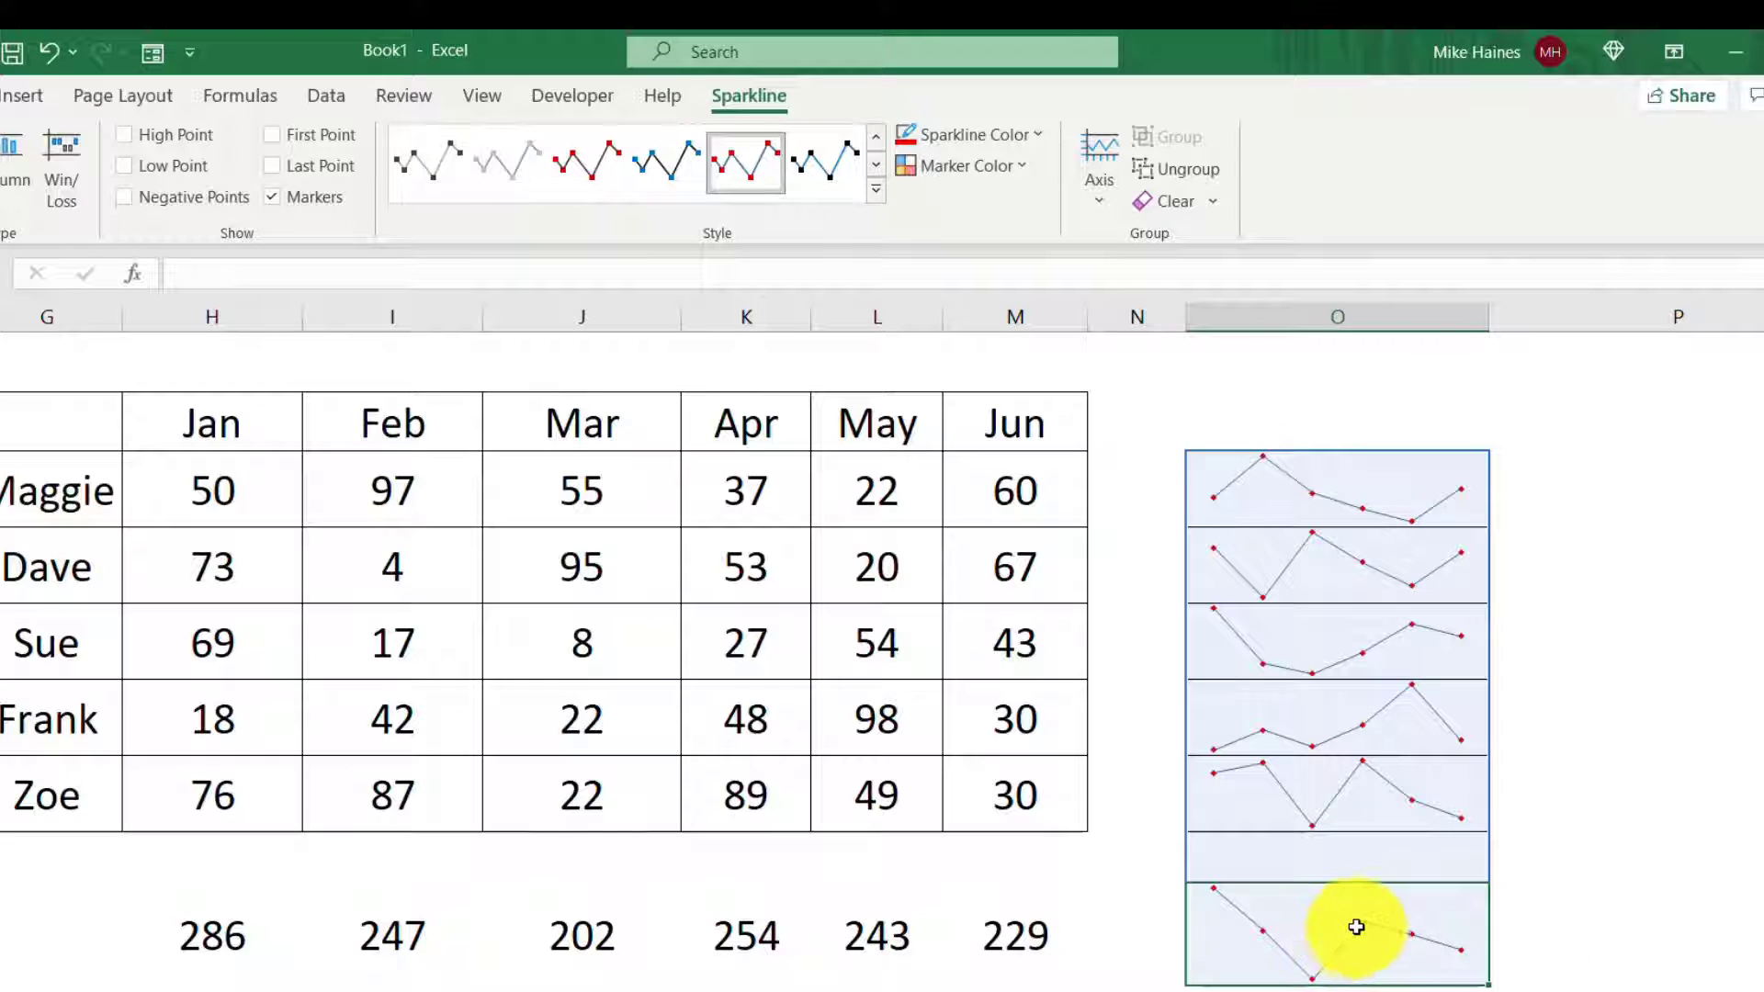
click(1528, 929)
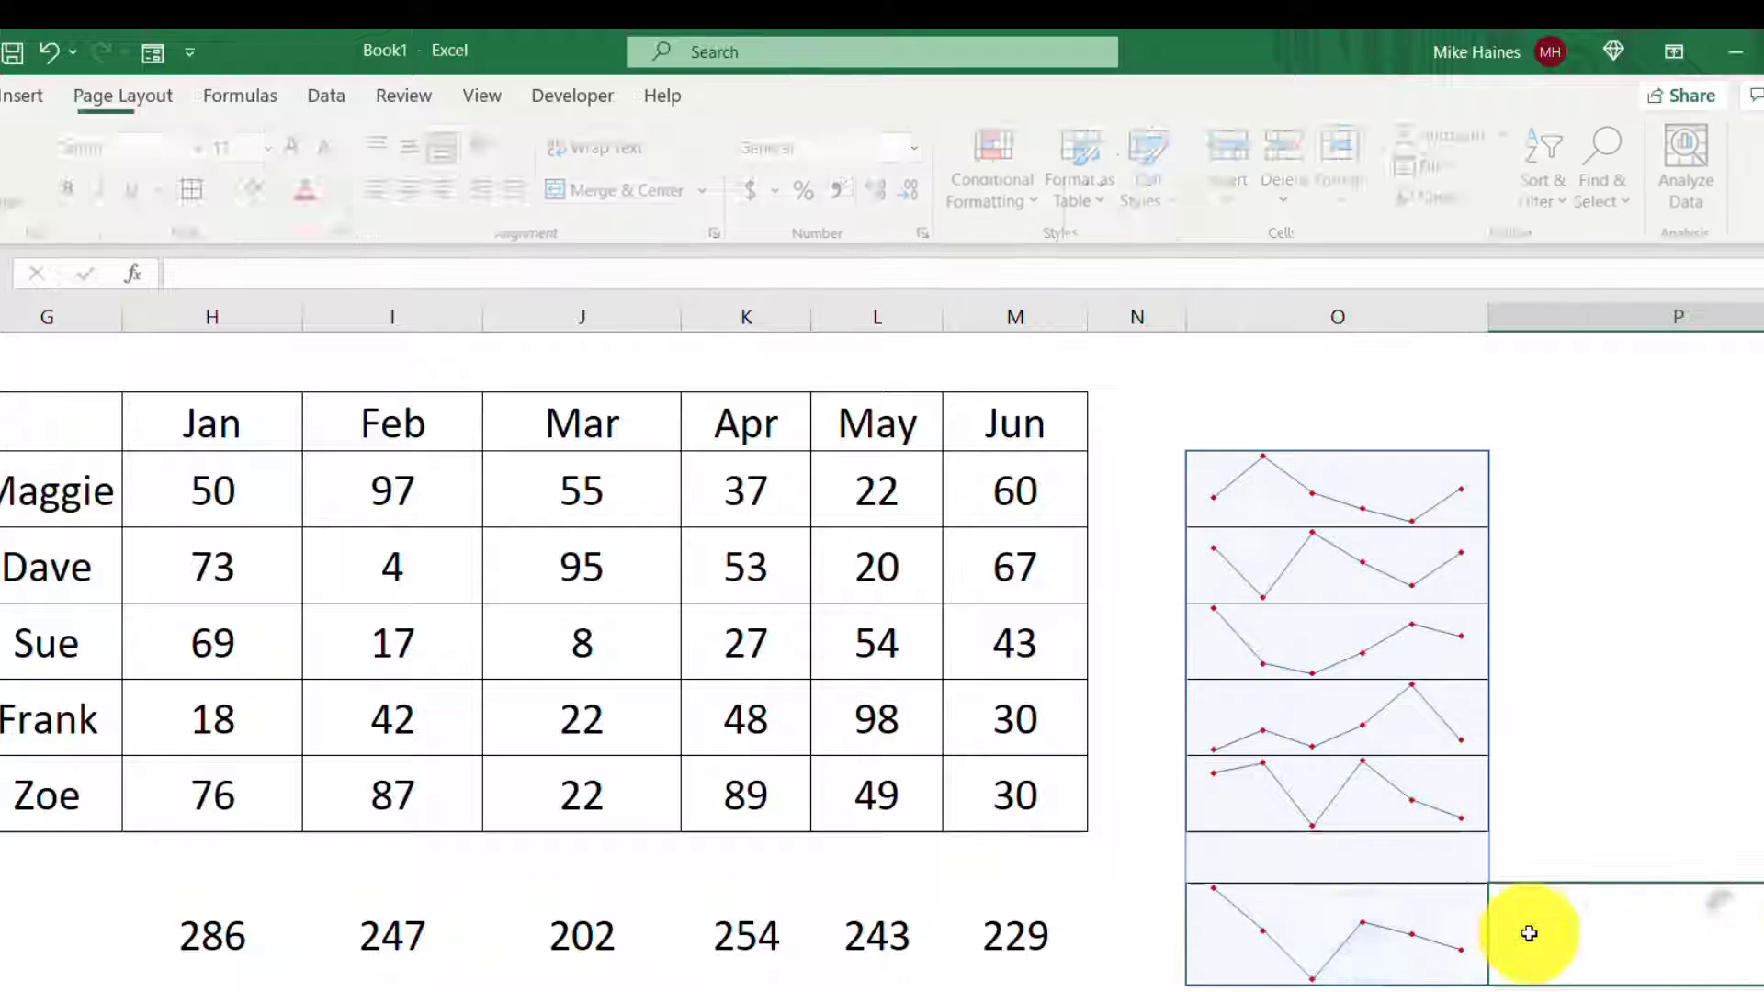
click(1351, 938)
click(1188, 204)
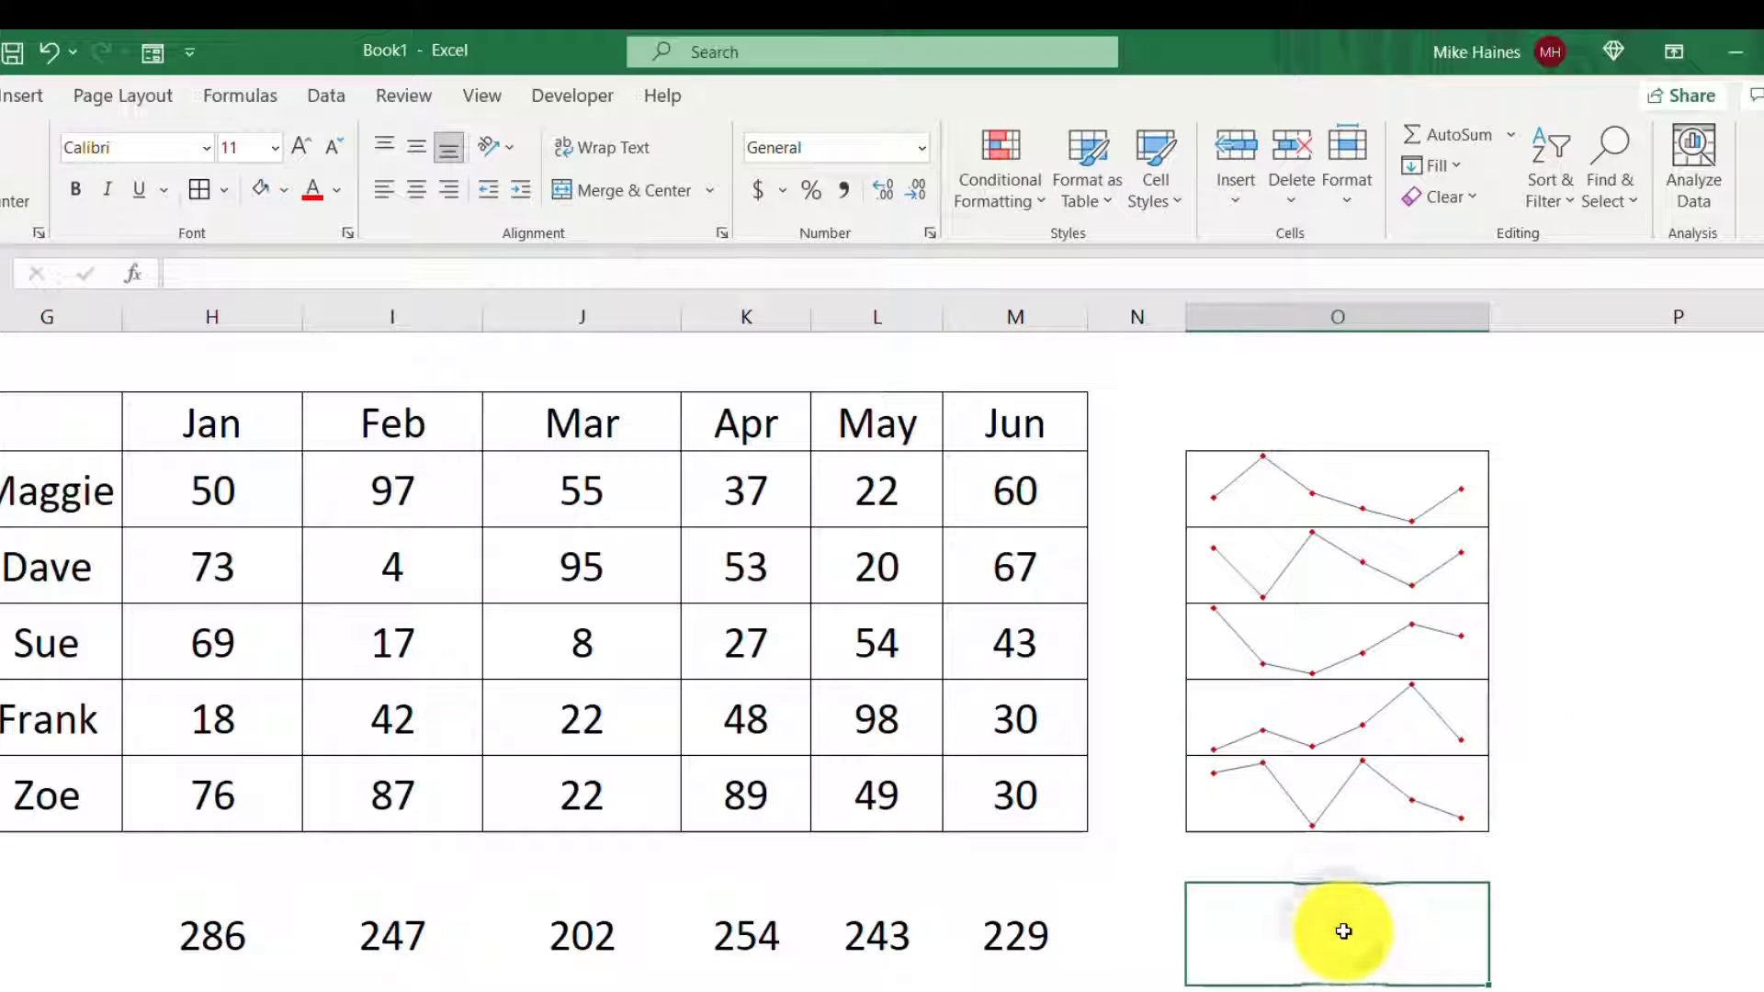
click(20, 98)
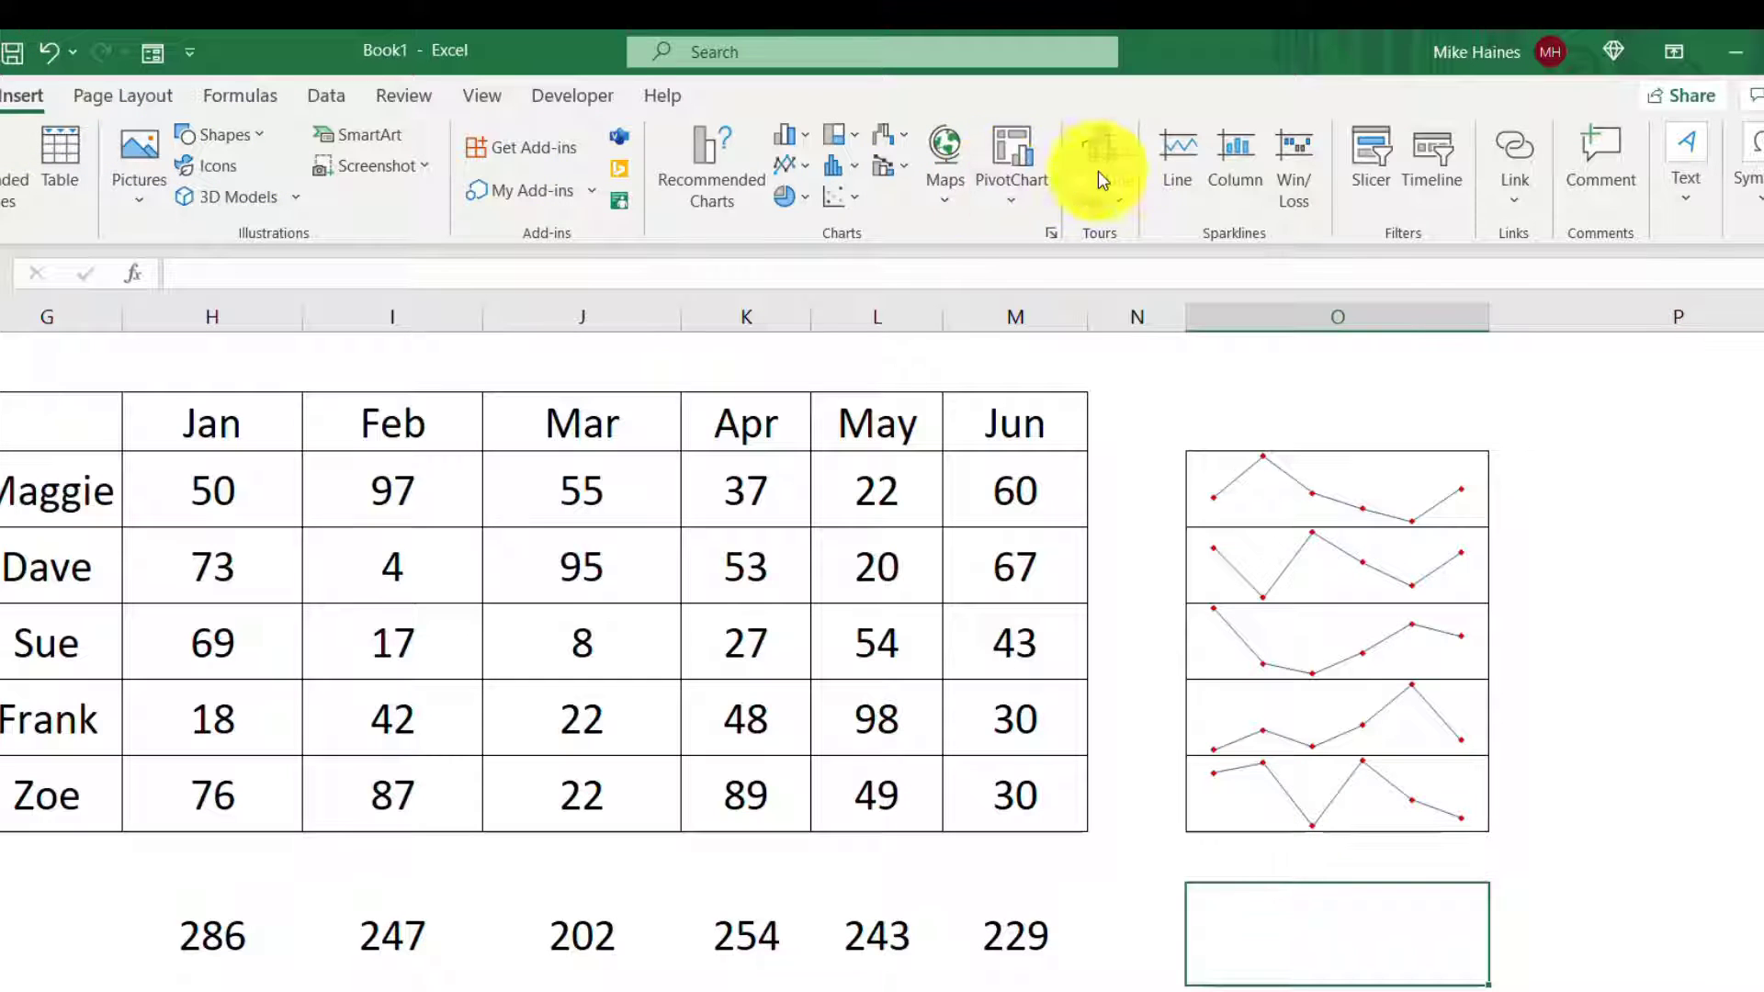
click(1164, 177)
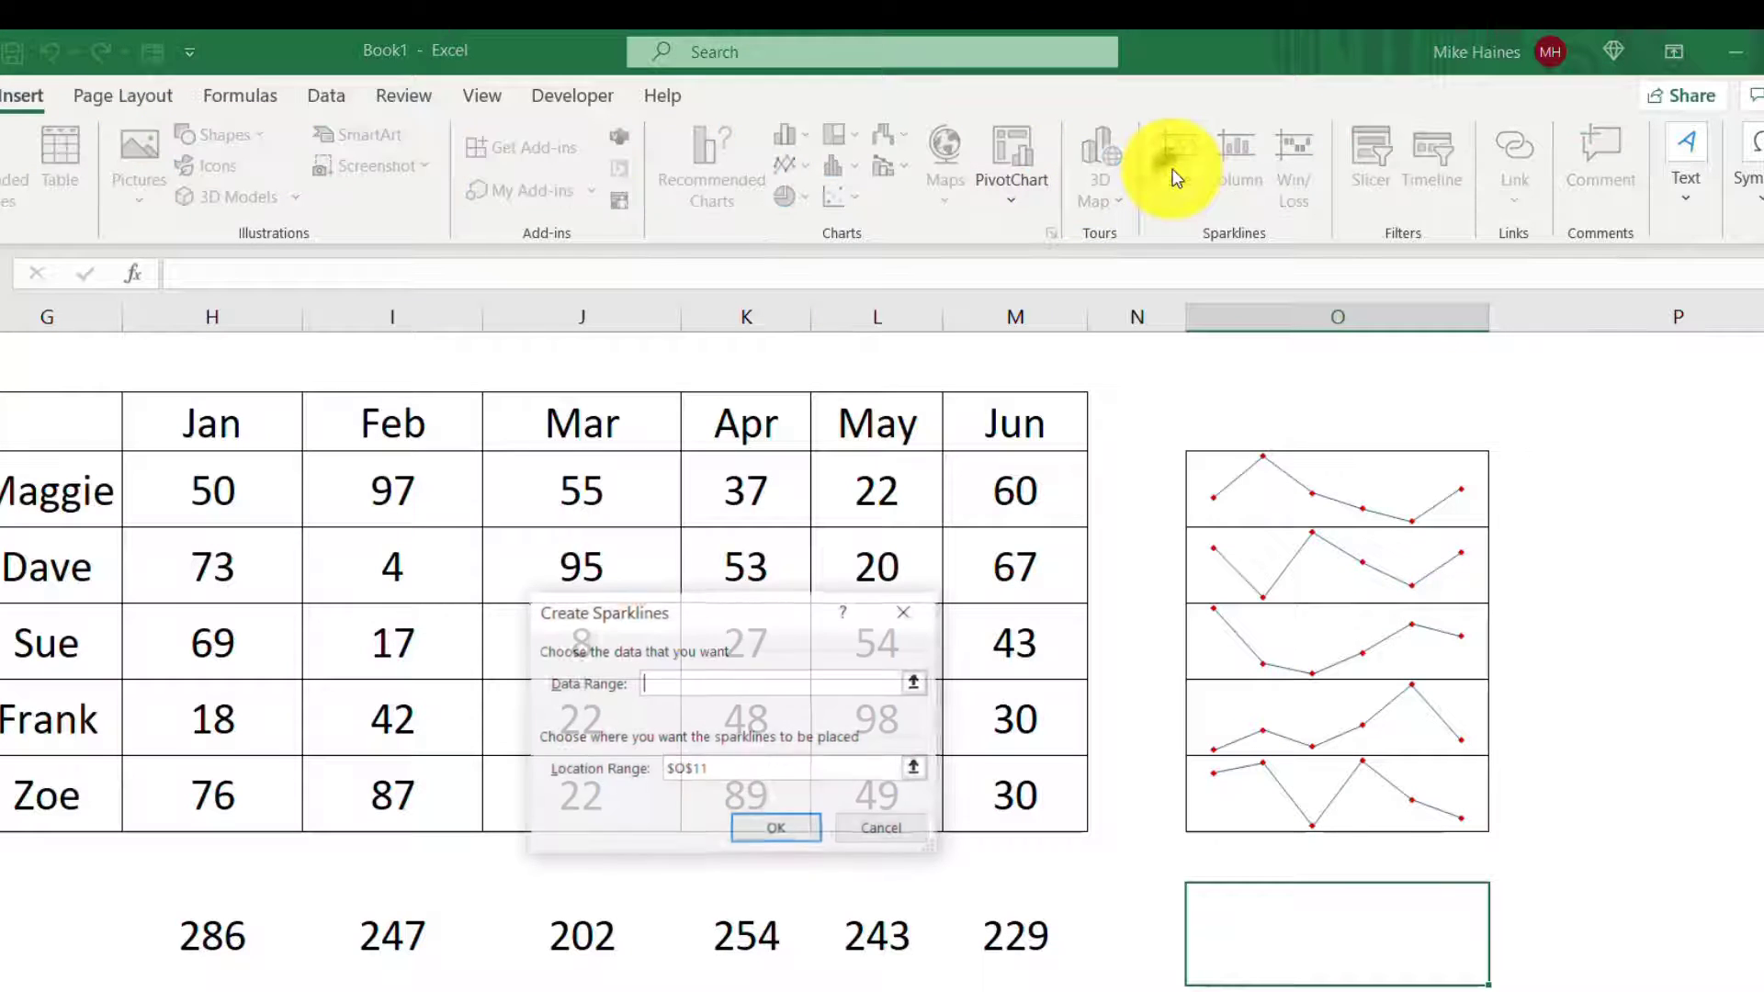
click(897, 831)
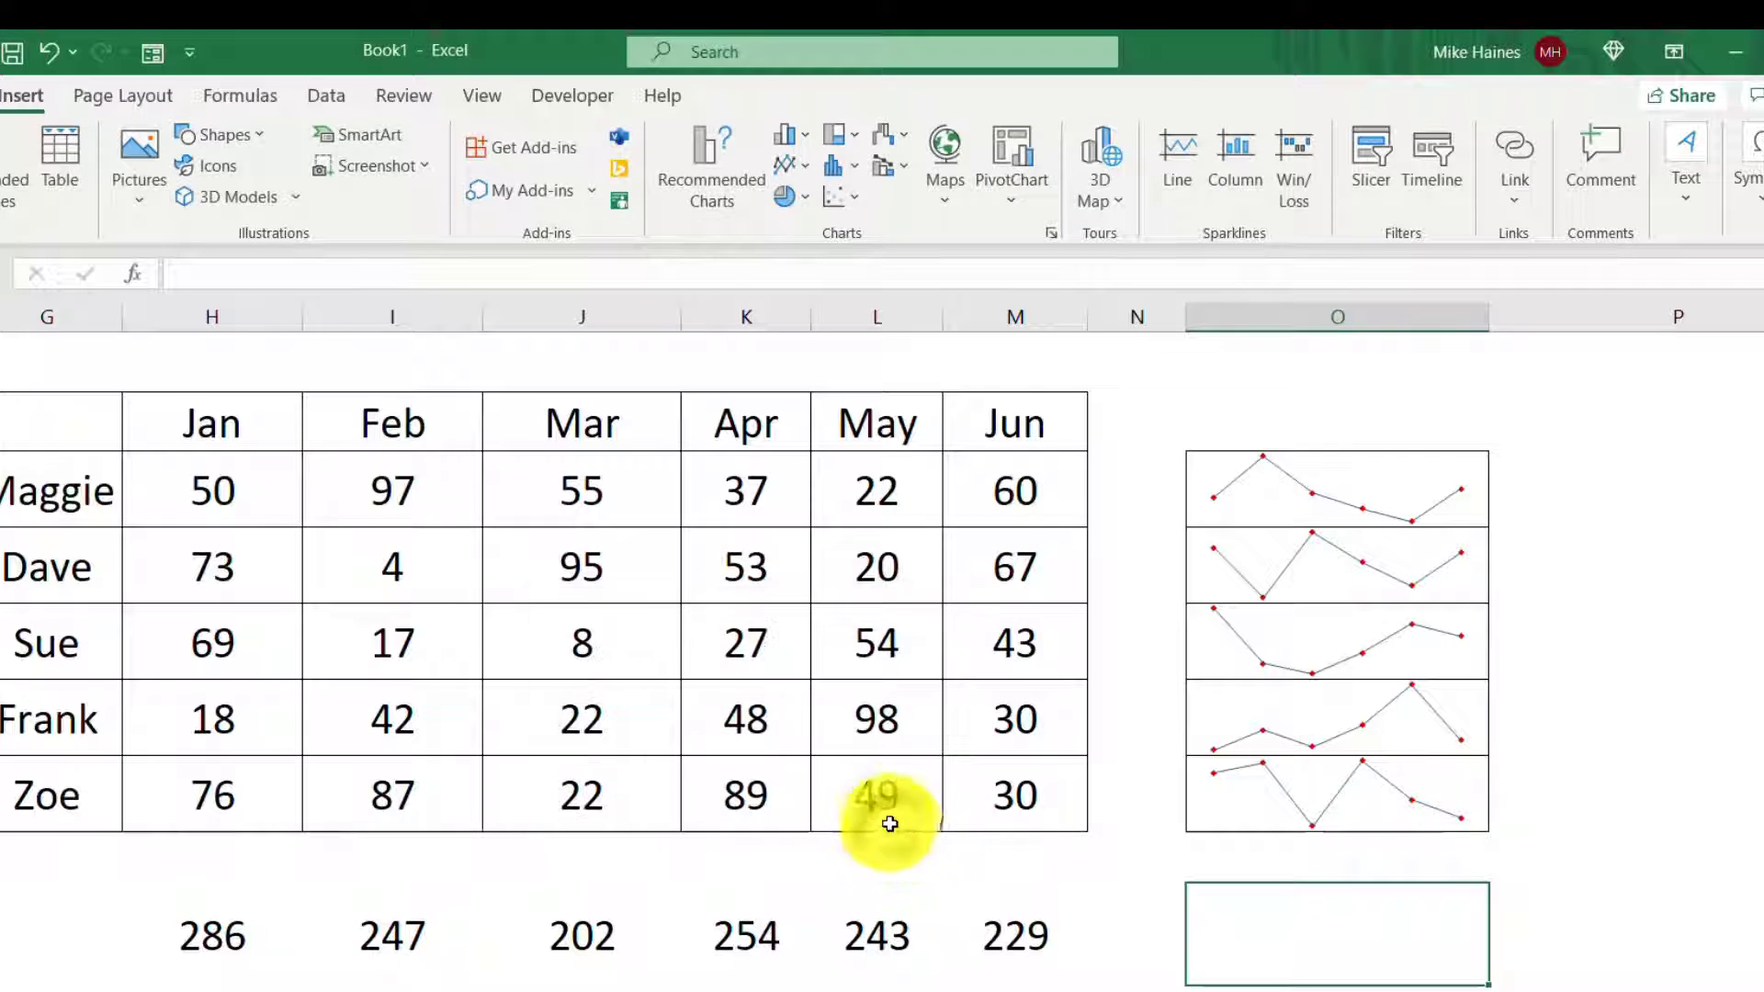
Step: Insert a column sparkline in cell O11 using the monthly totals in H11:M11
click(1239, 168)
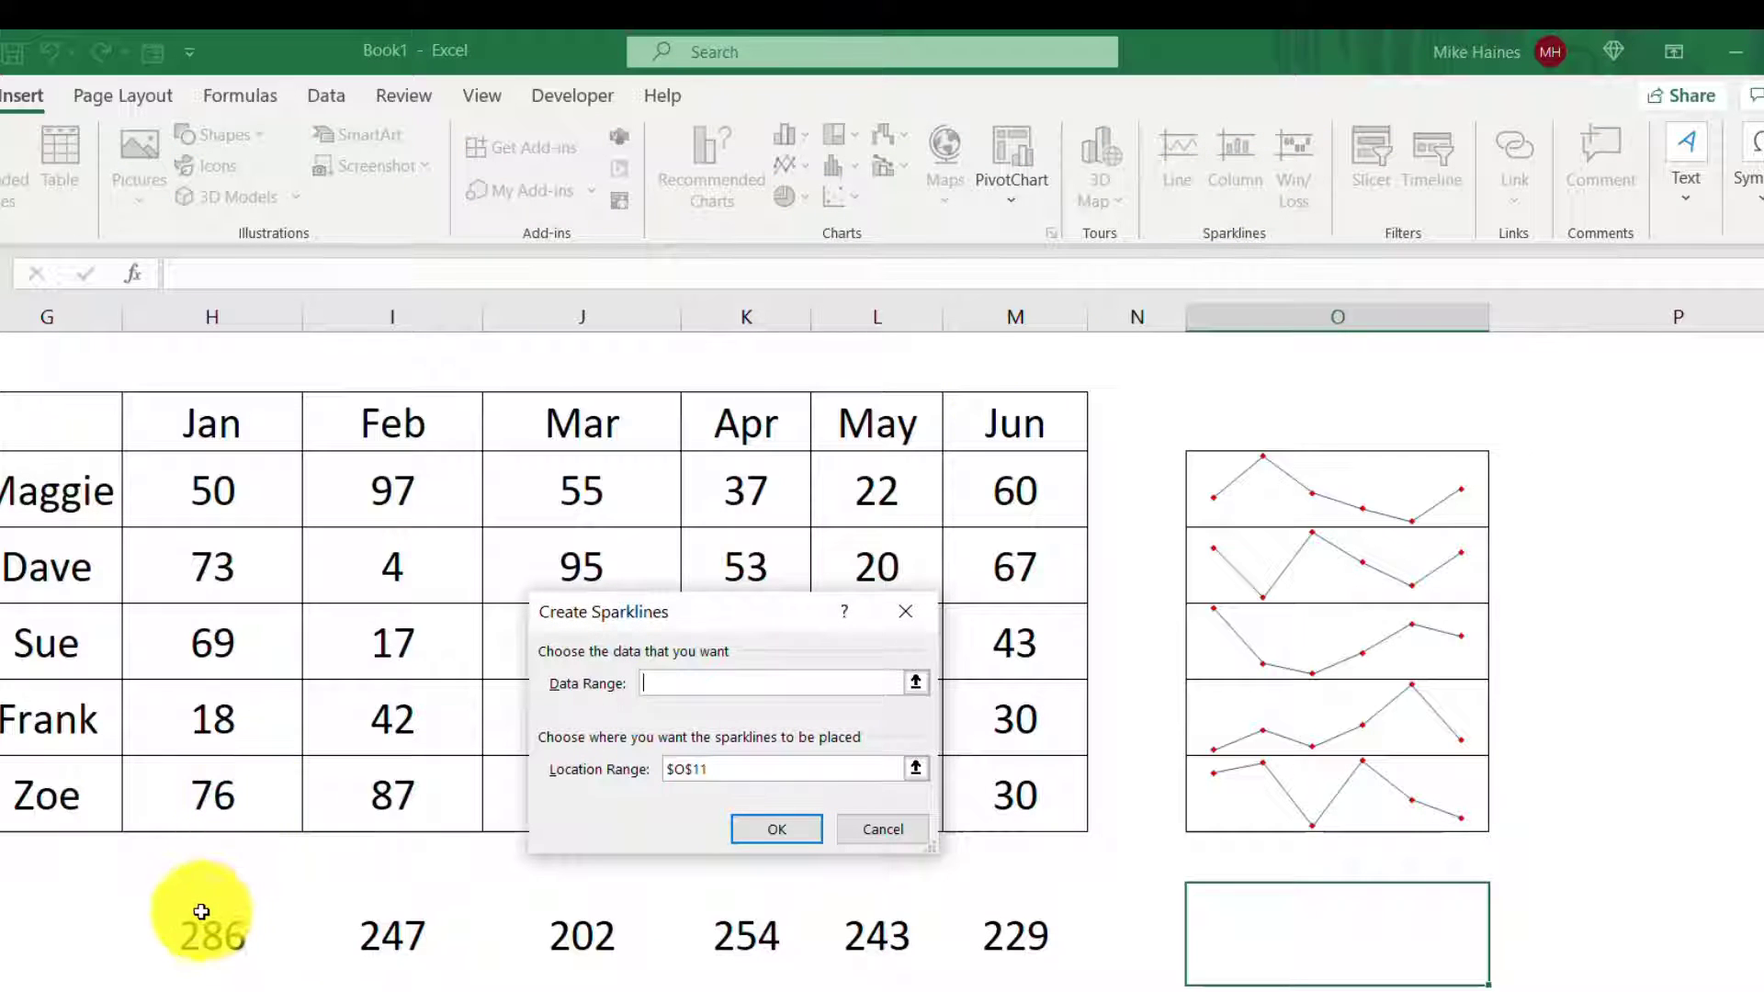
drag(207, 924, 1085, 942)
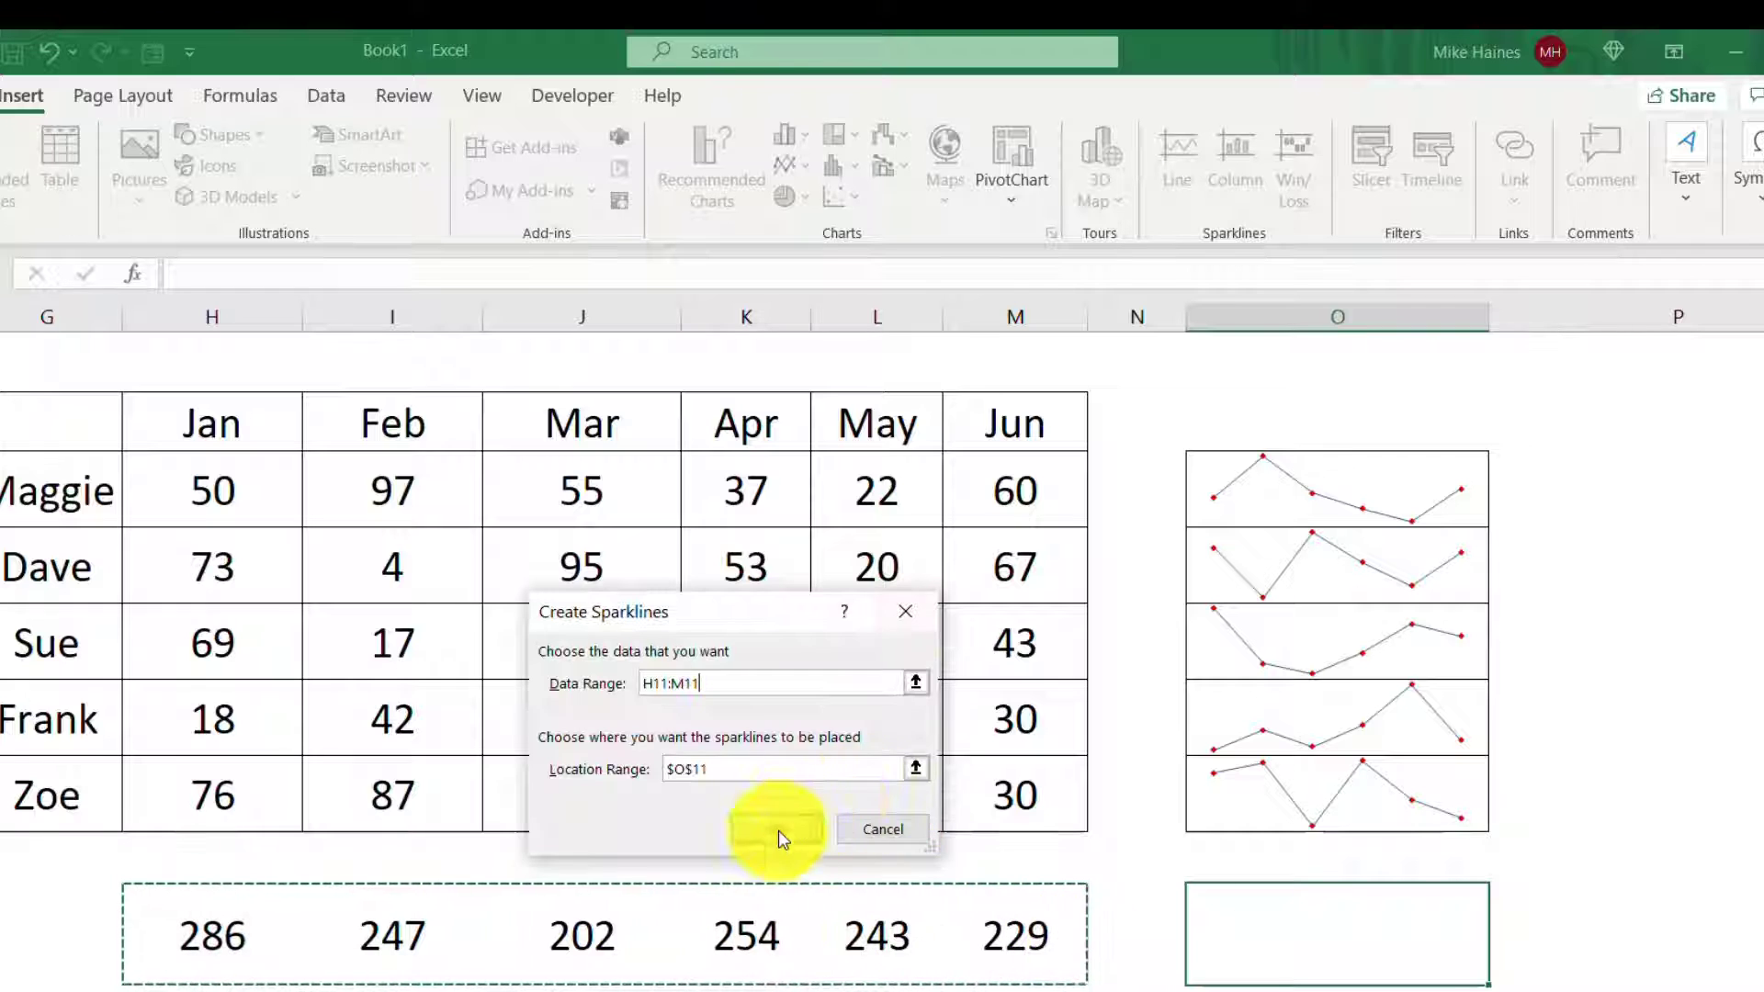
click(776, 832)
click(1670, 860)
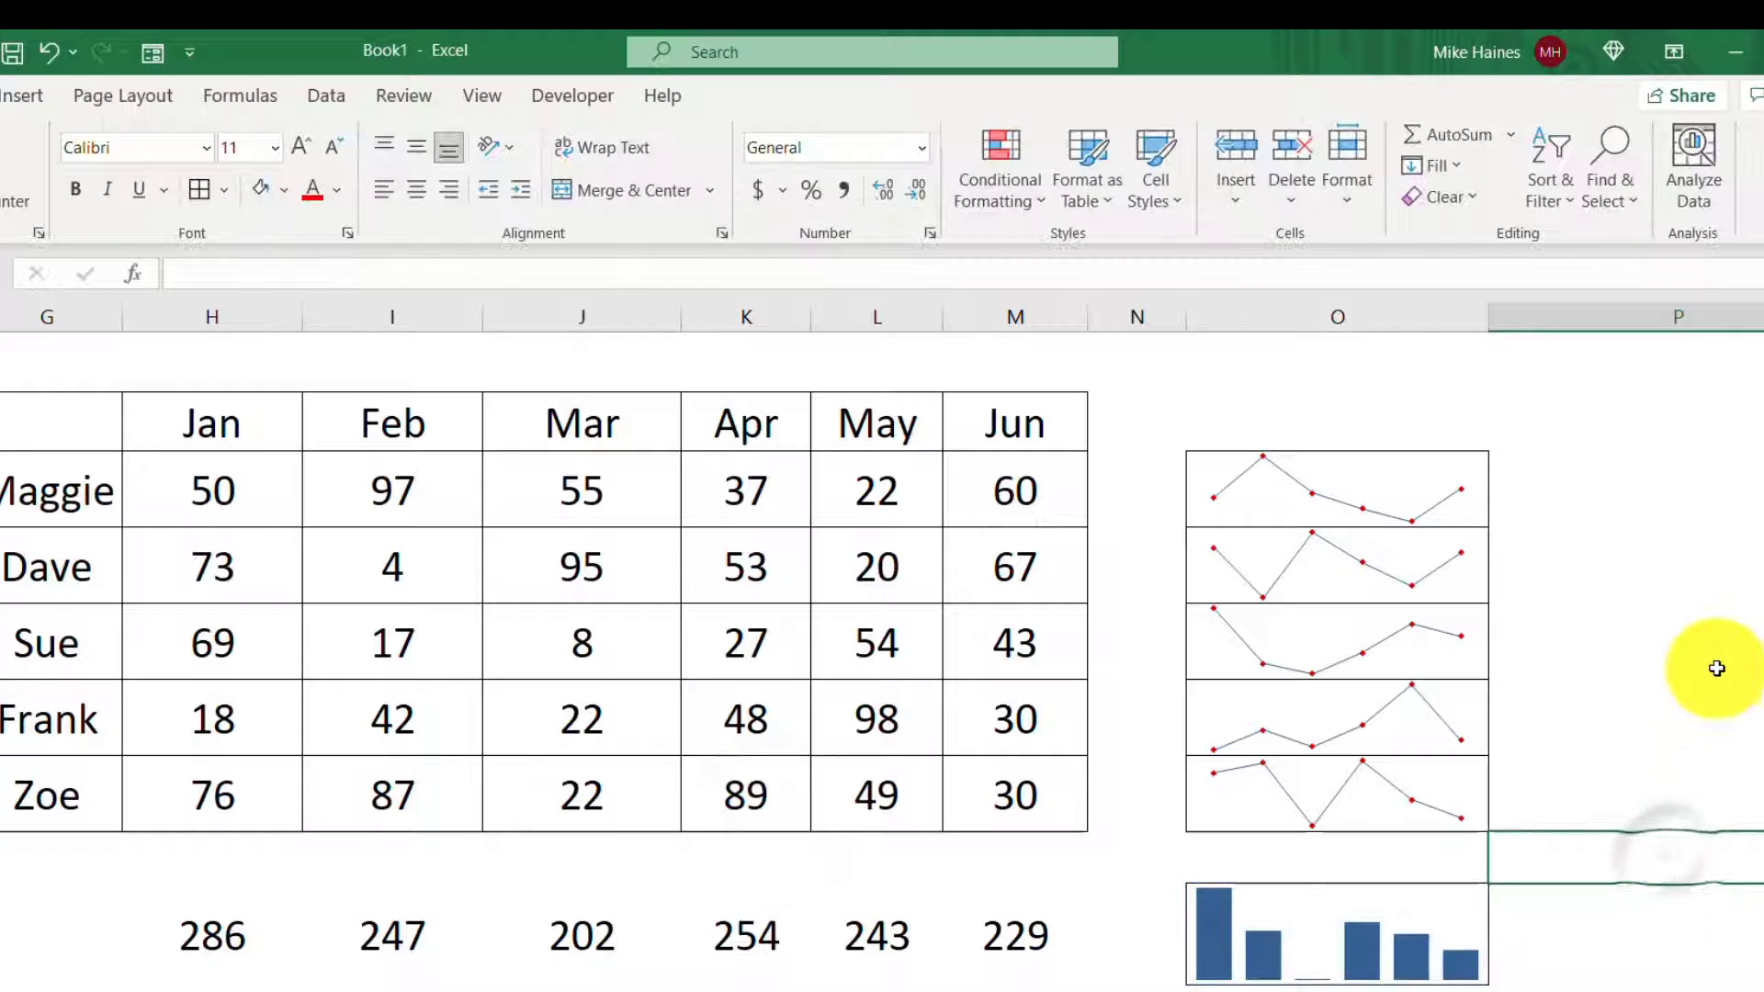
click(1402, 926)
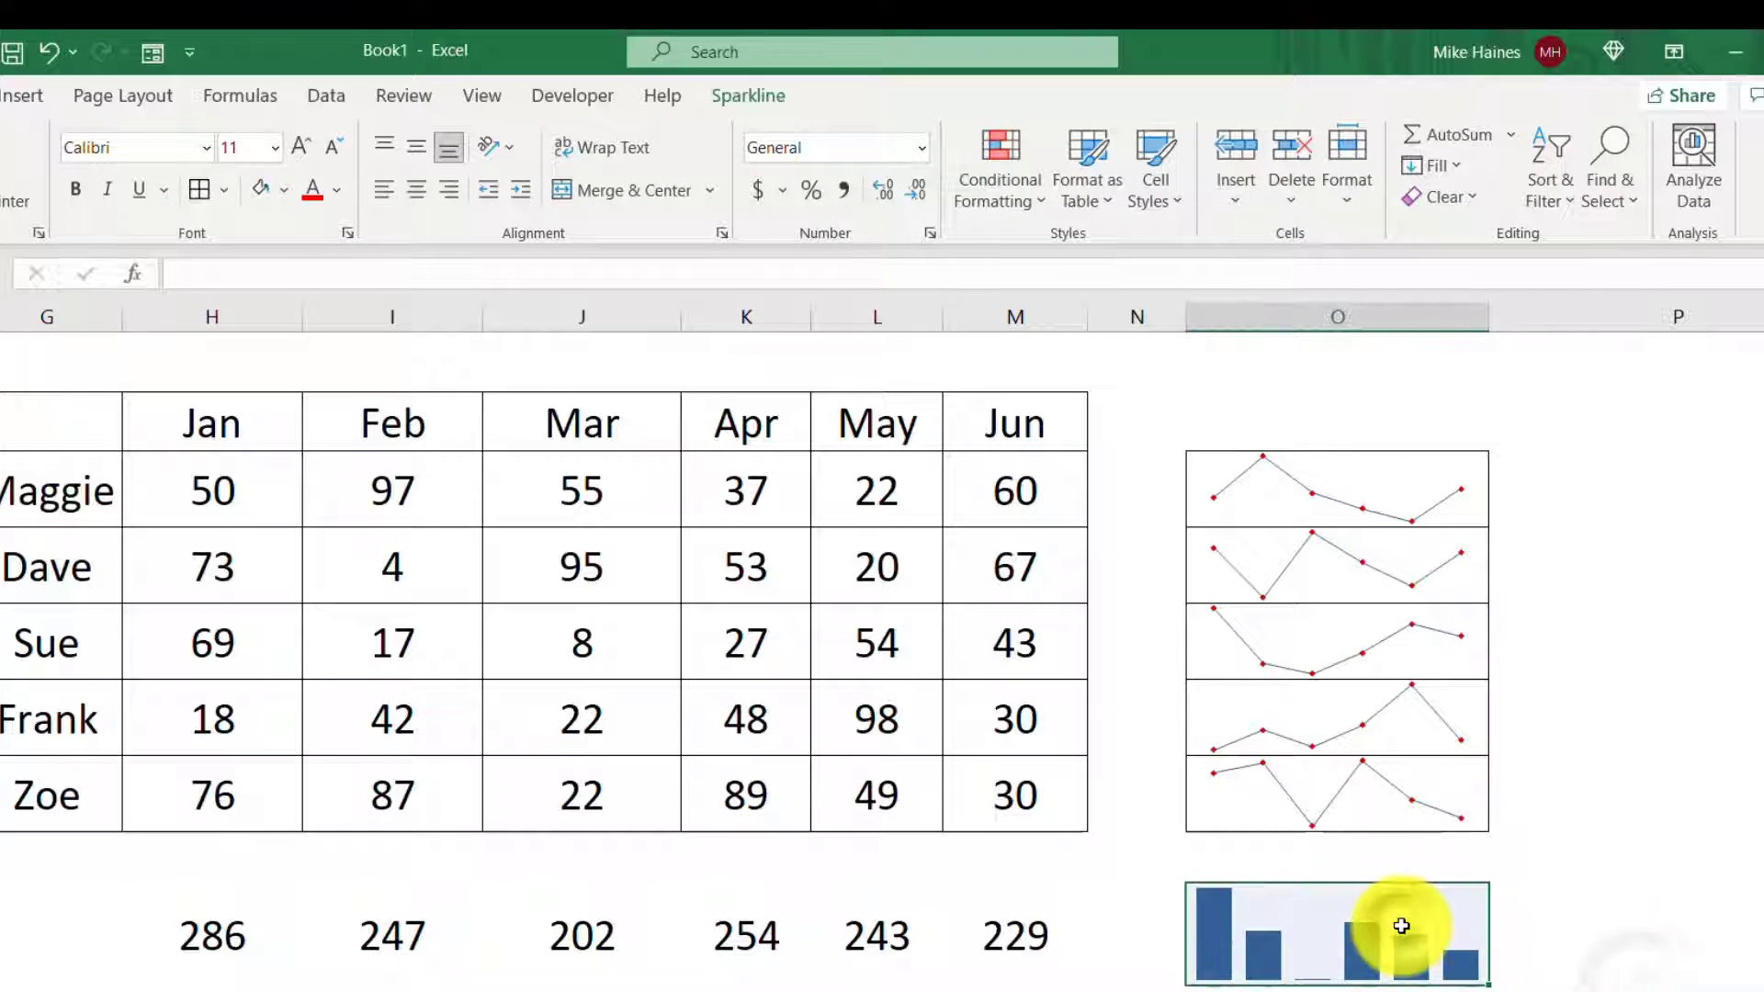
click(1342, 791)
click(1669, 764)
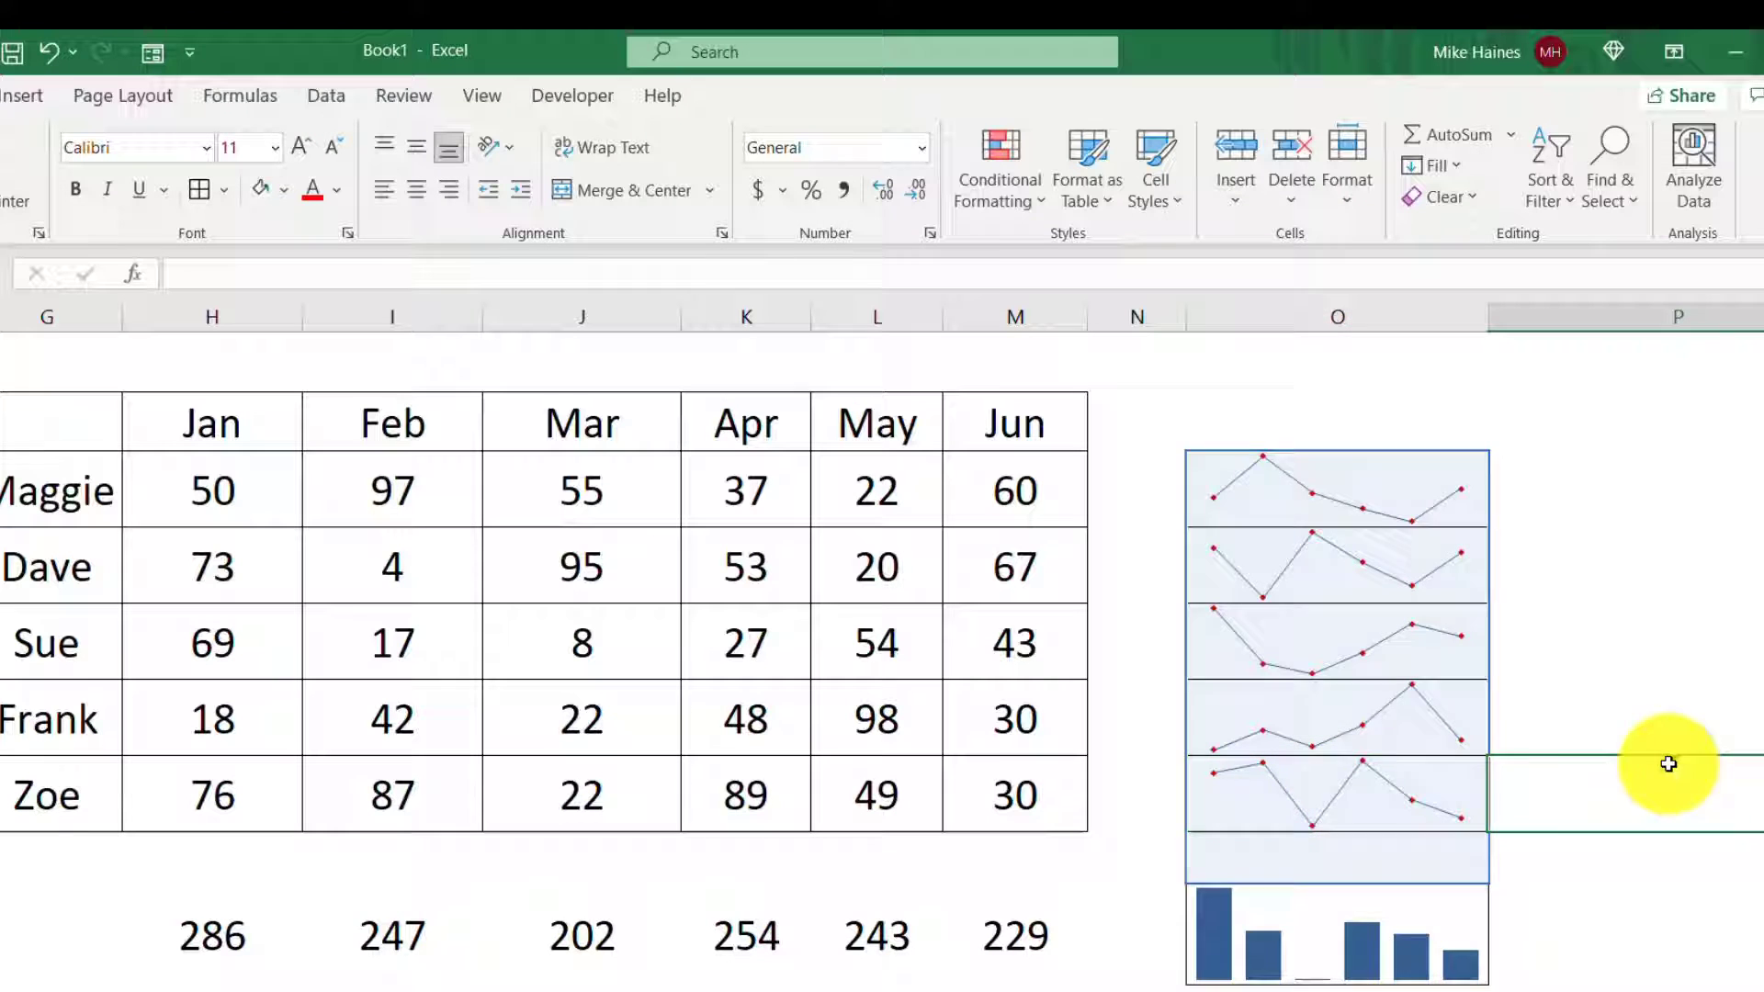
click(1406, 936)
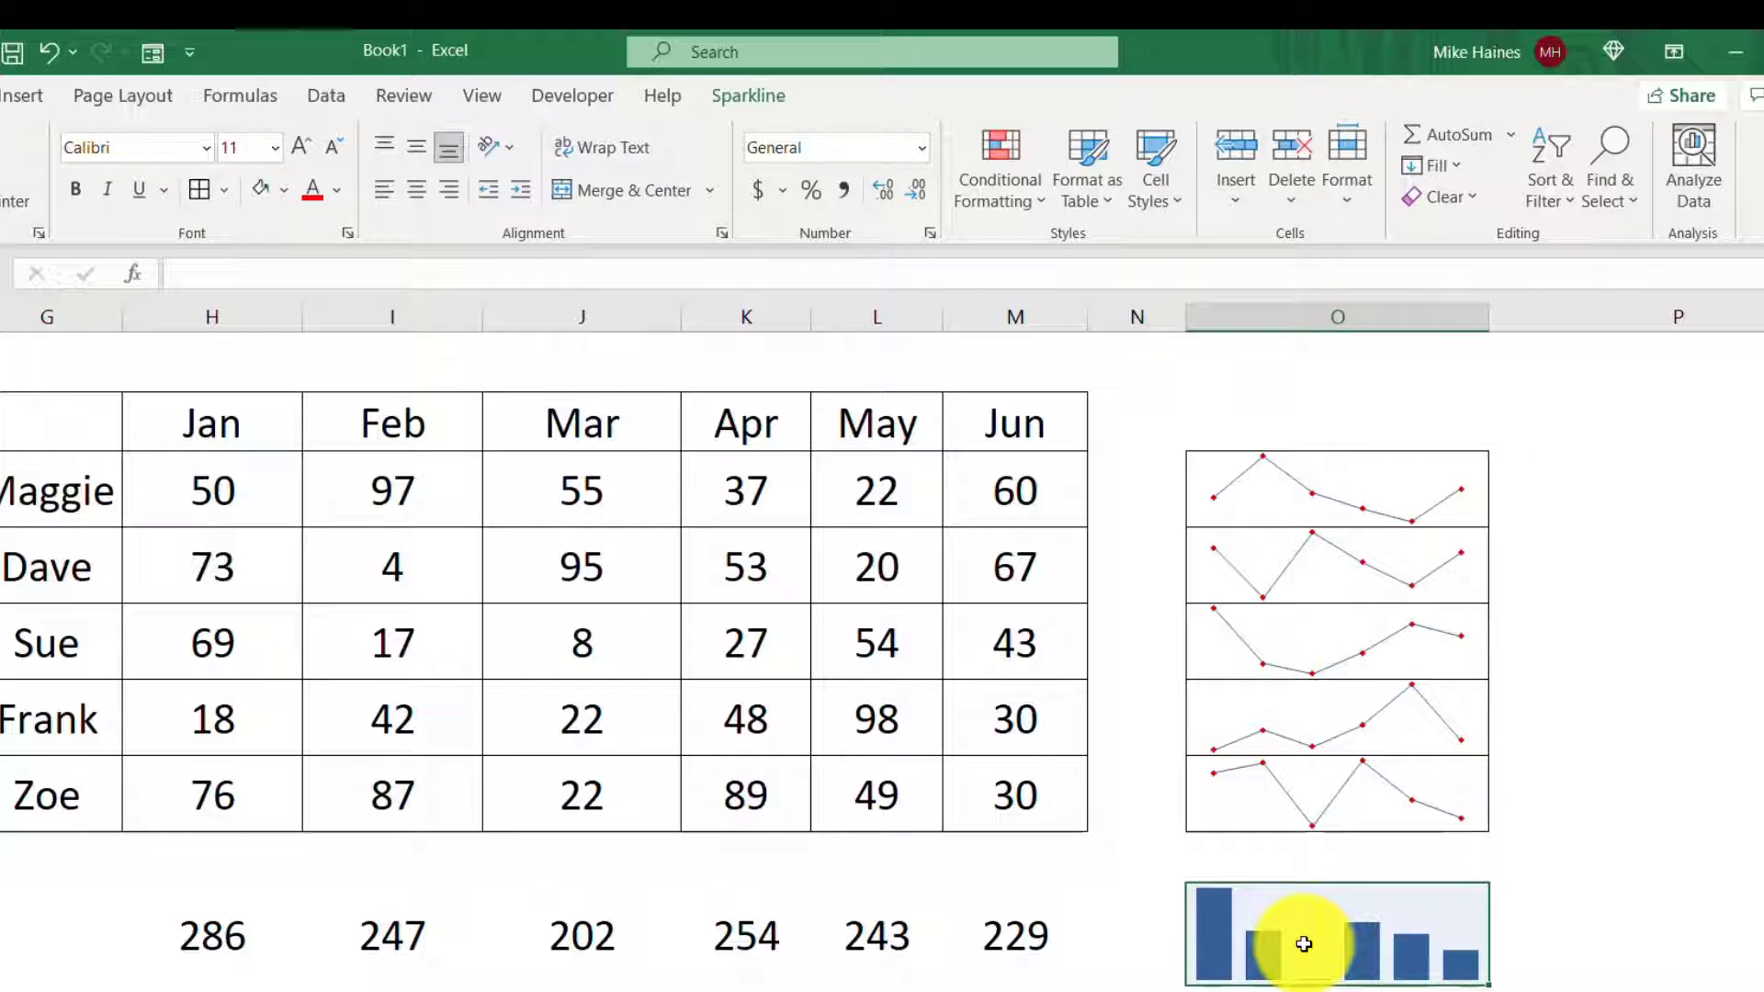
click(1348, 477)
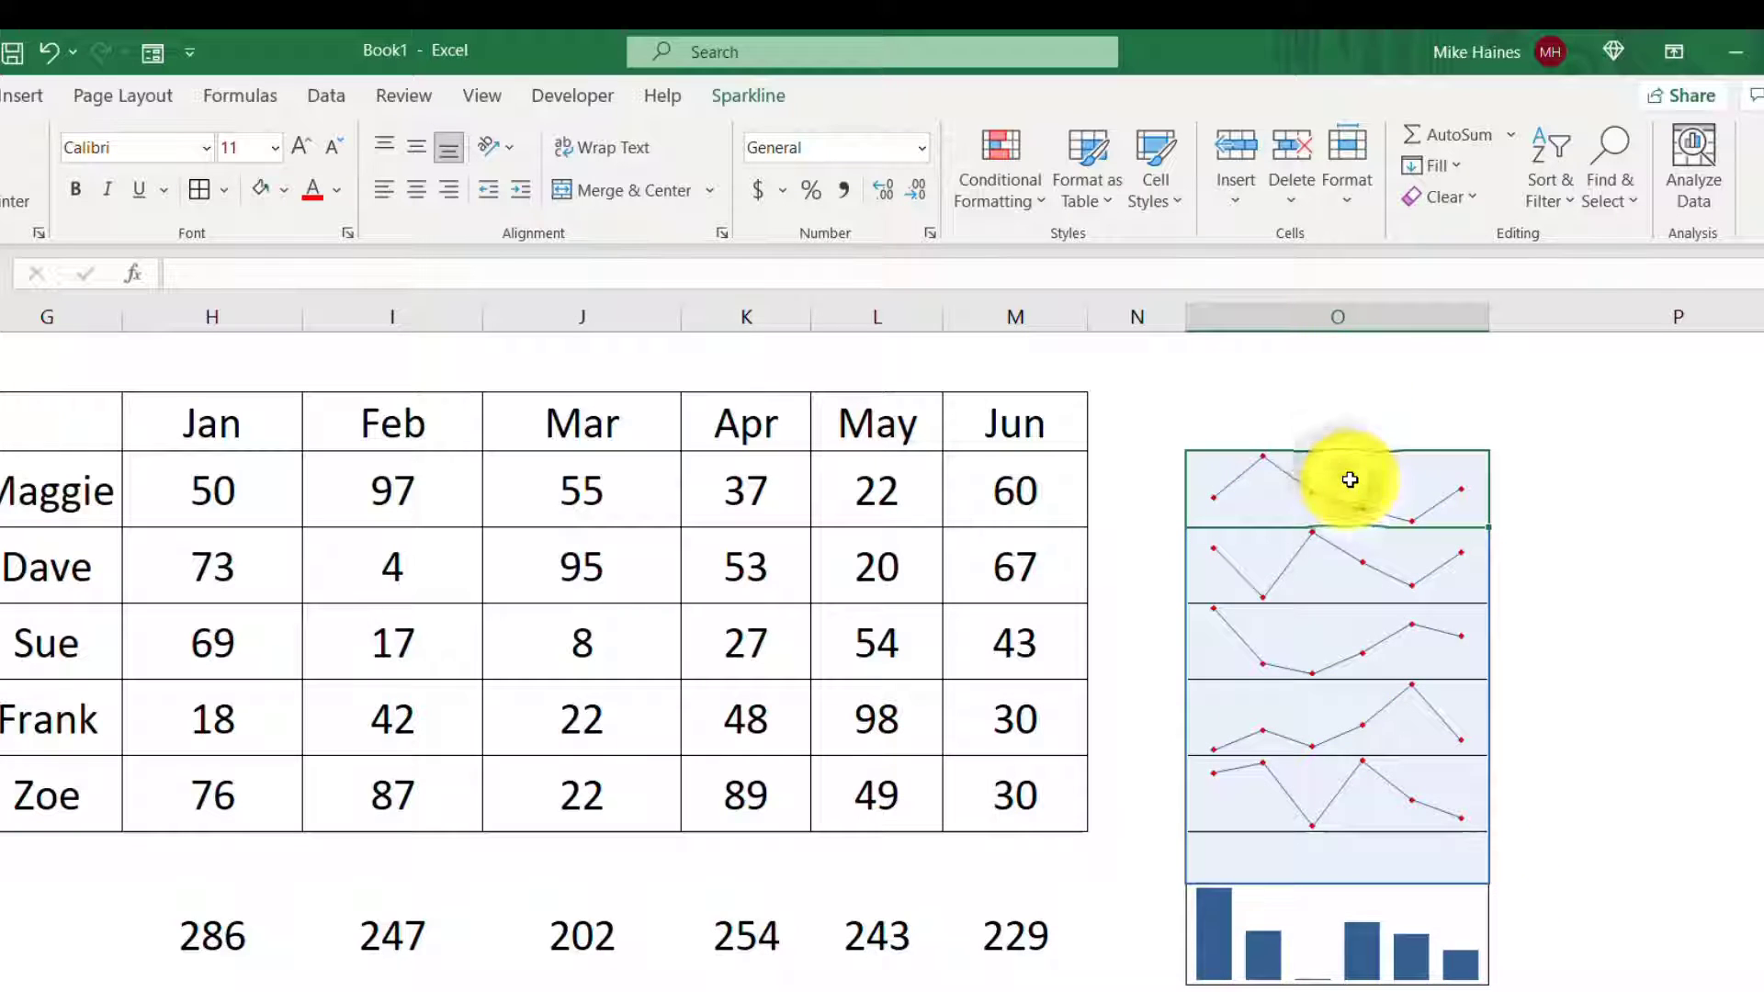
Step: Set the High Point marker color of the monthly totals column sparkline in O11 to red
click(1355, 935)
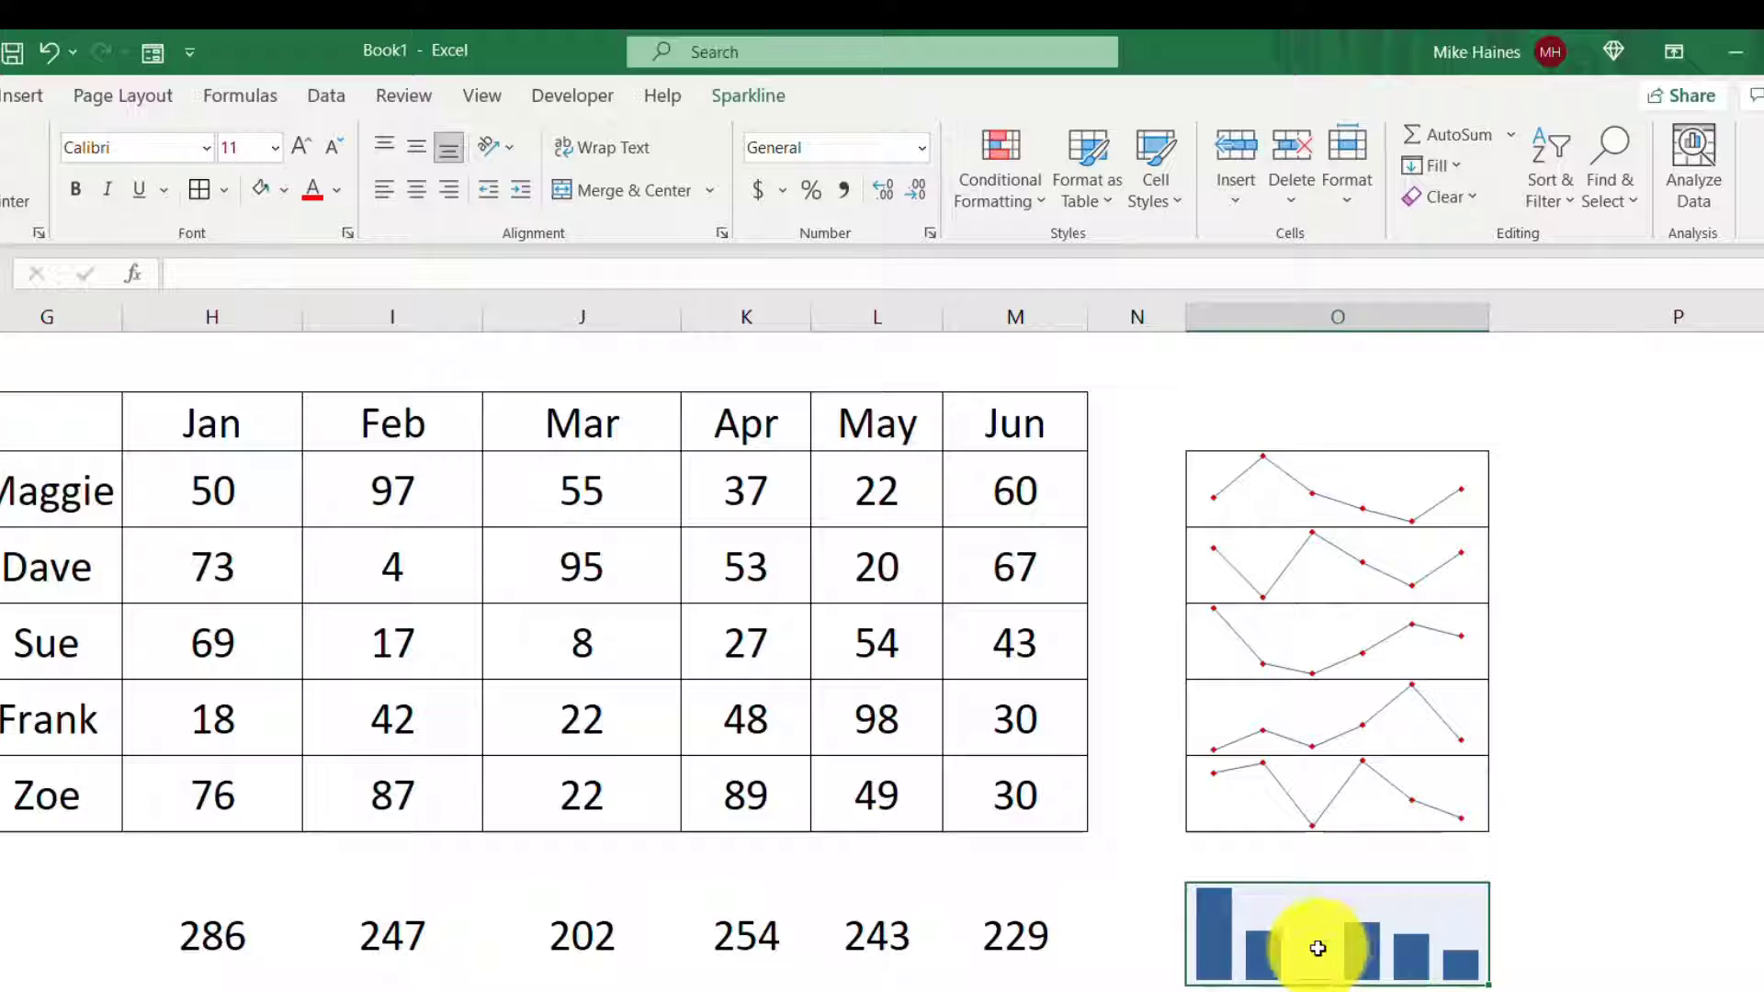
click(749, 97)
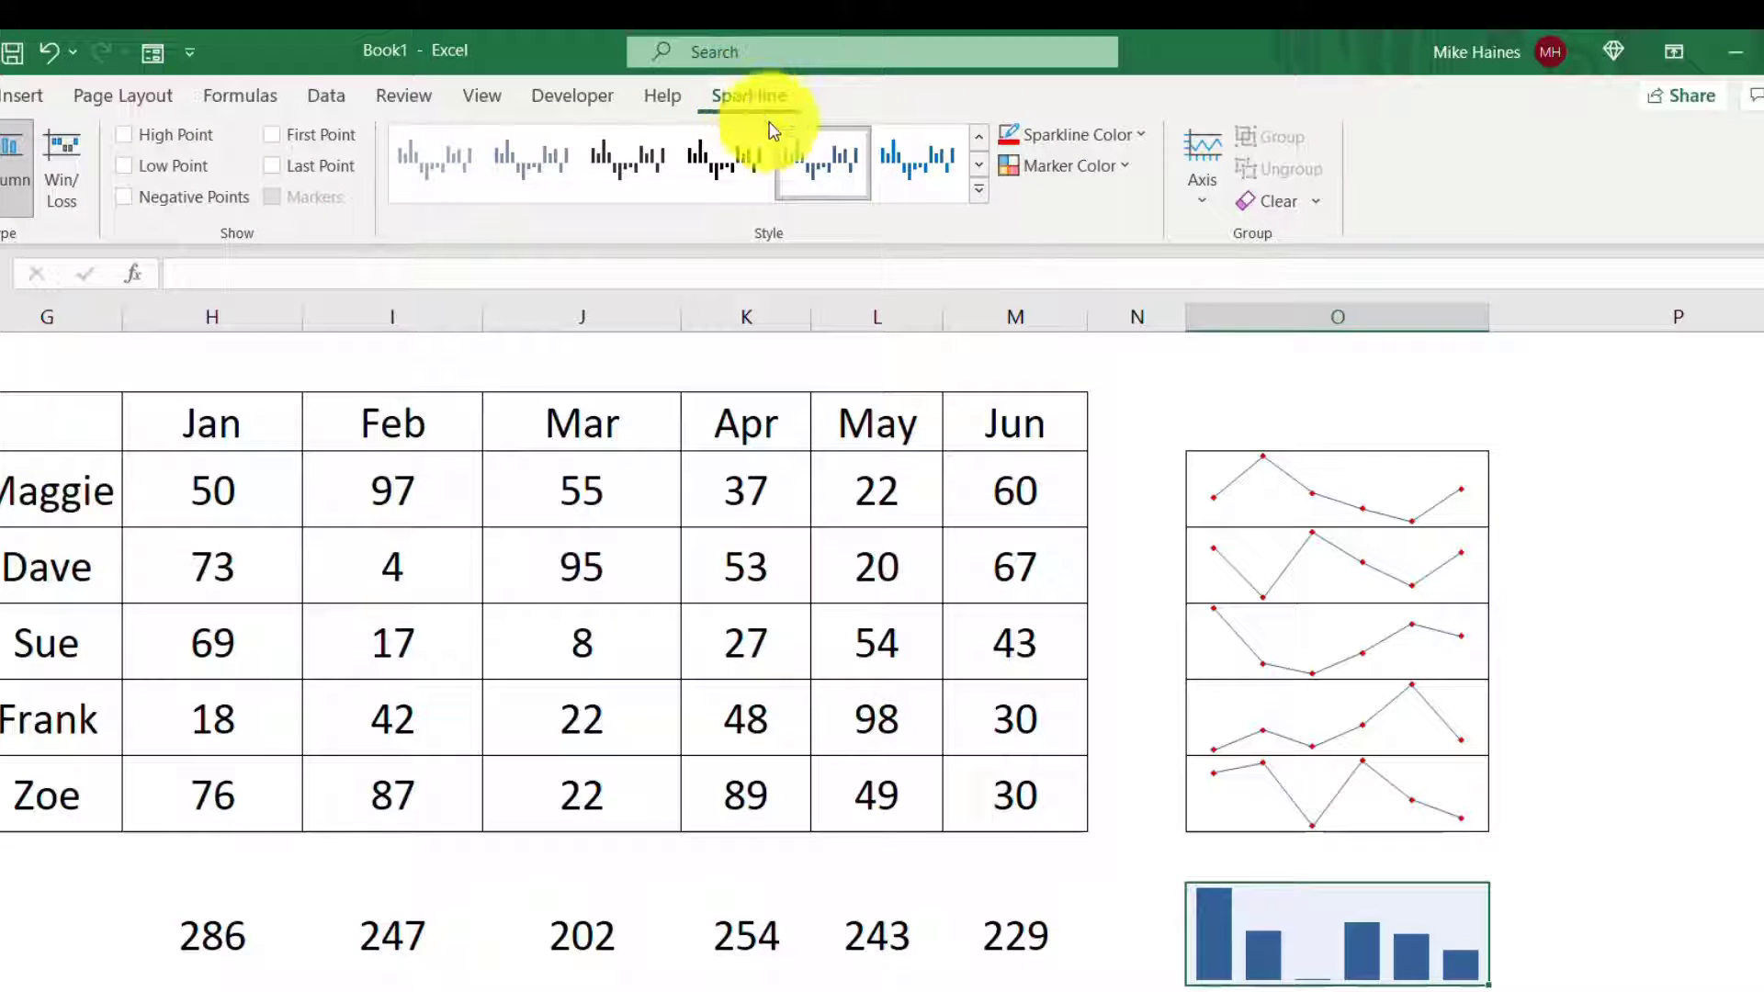
click(1132, 168)
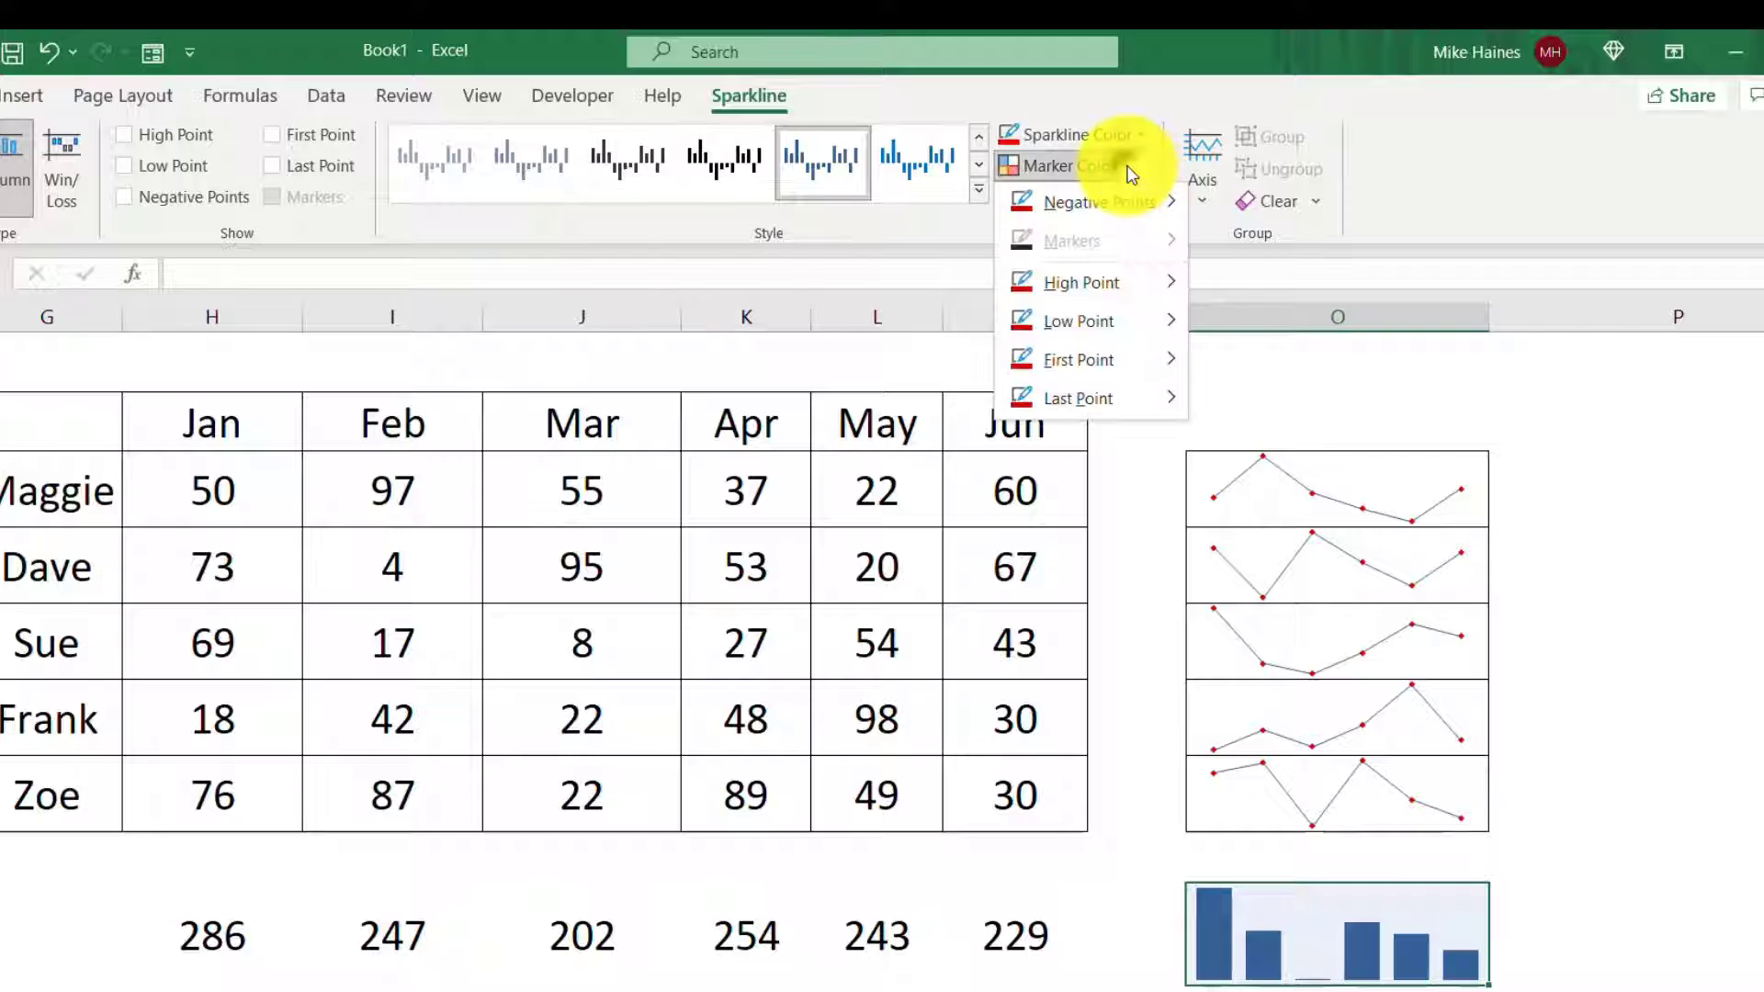
mouse_move(1134, 285)
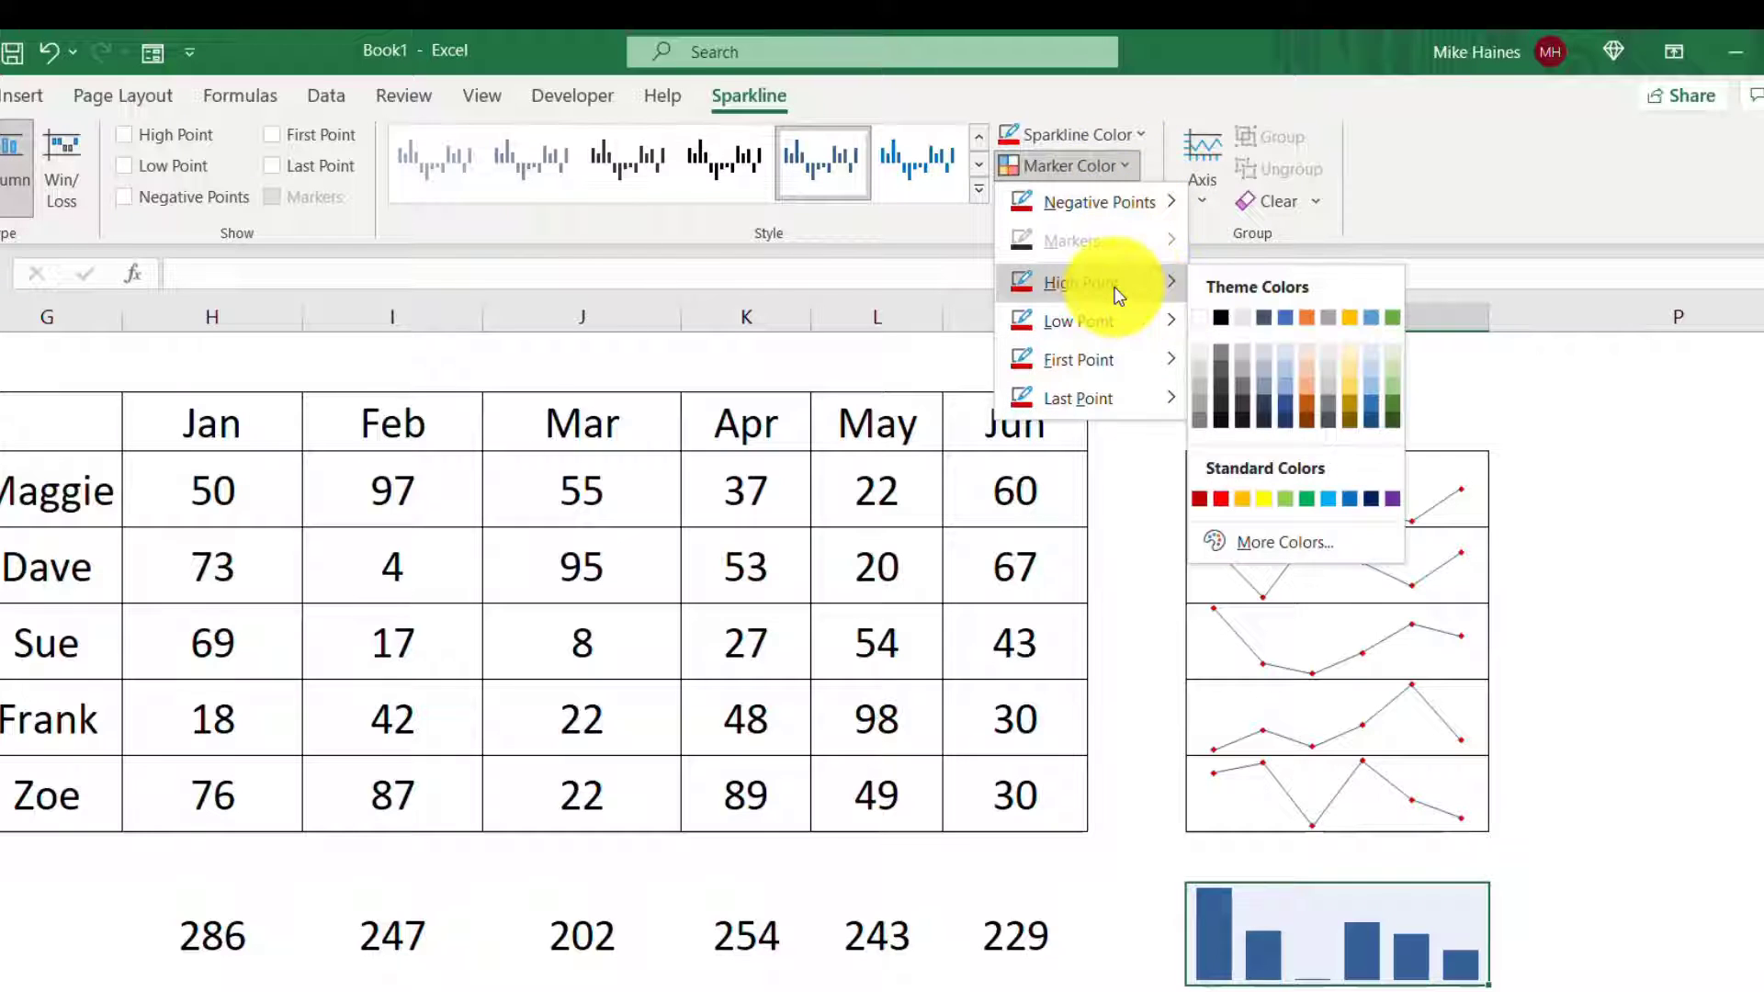
click(1220, 499)
Step: Change the High Point marker color of the column sparkline in O11 to green
click(1120, 169)
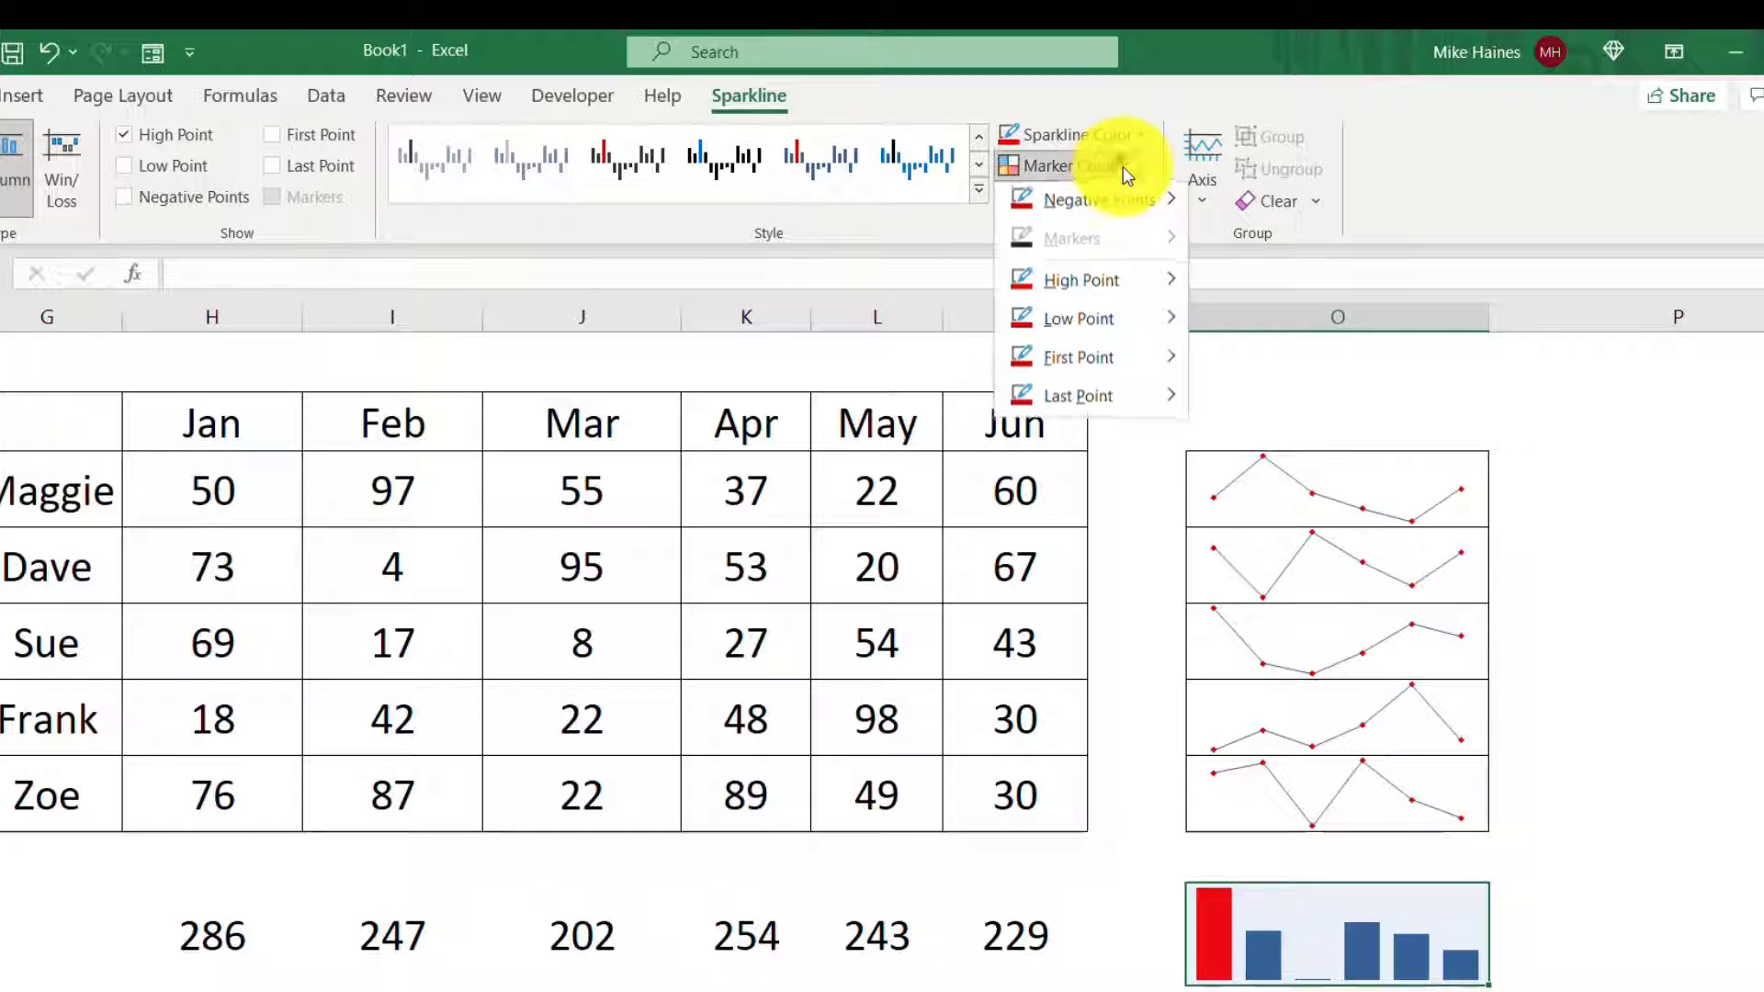
mouse_move(1113, 284)
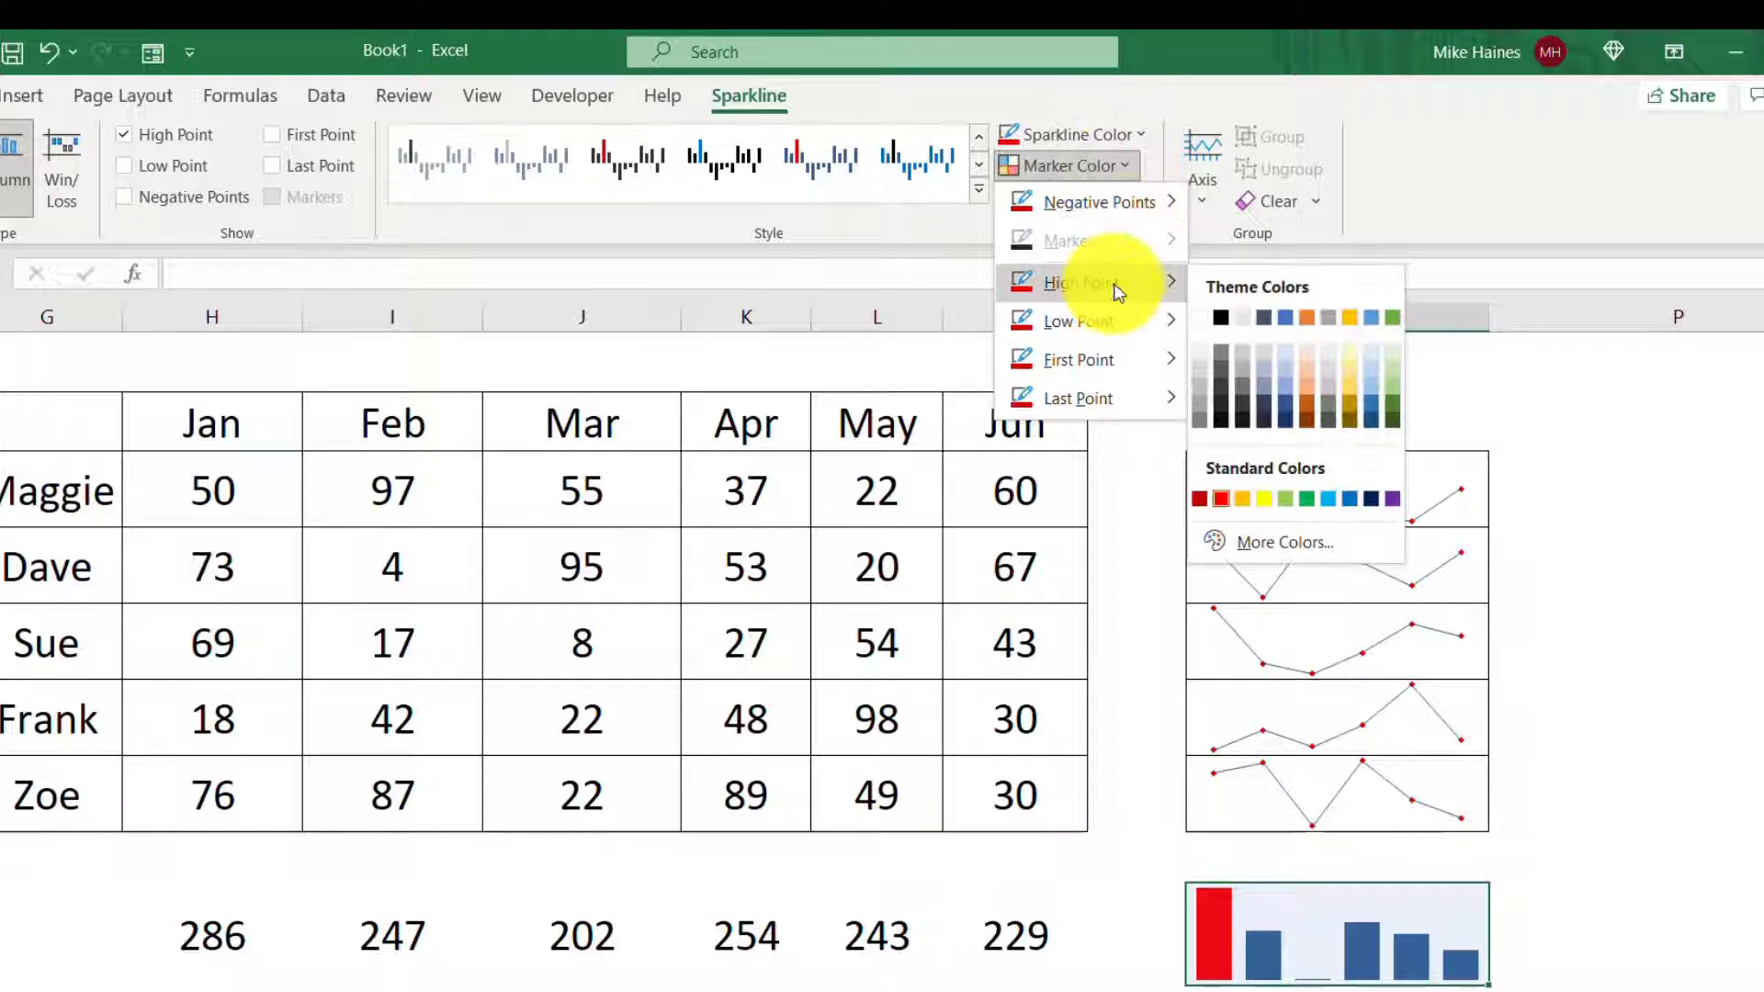
click(1309, 501)
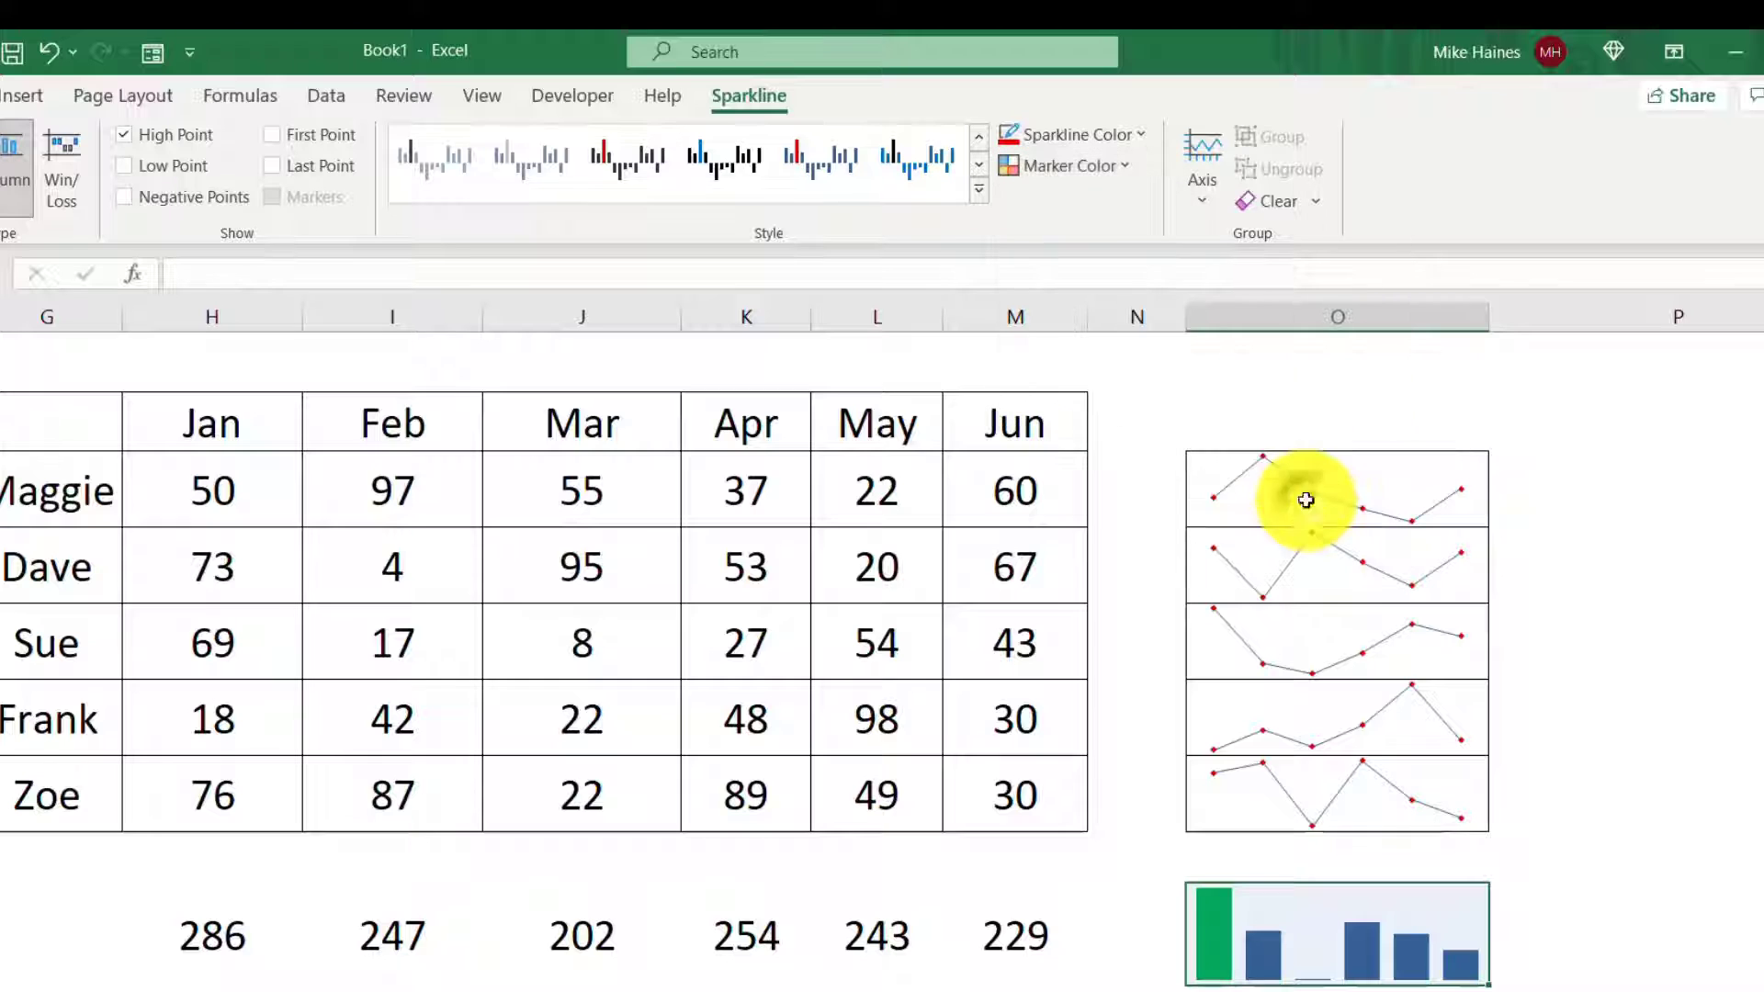
Step: Set the Low Point marker color of the column sparkline in O11 to red
click(1130, 175)
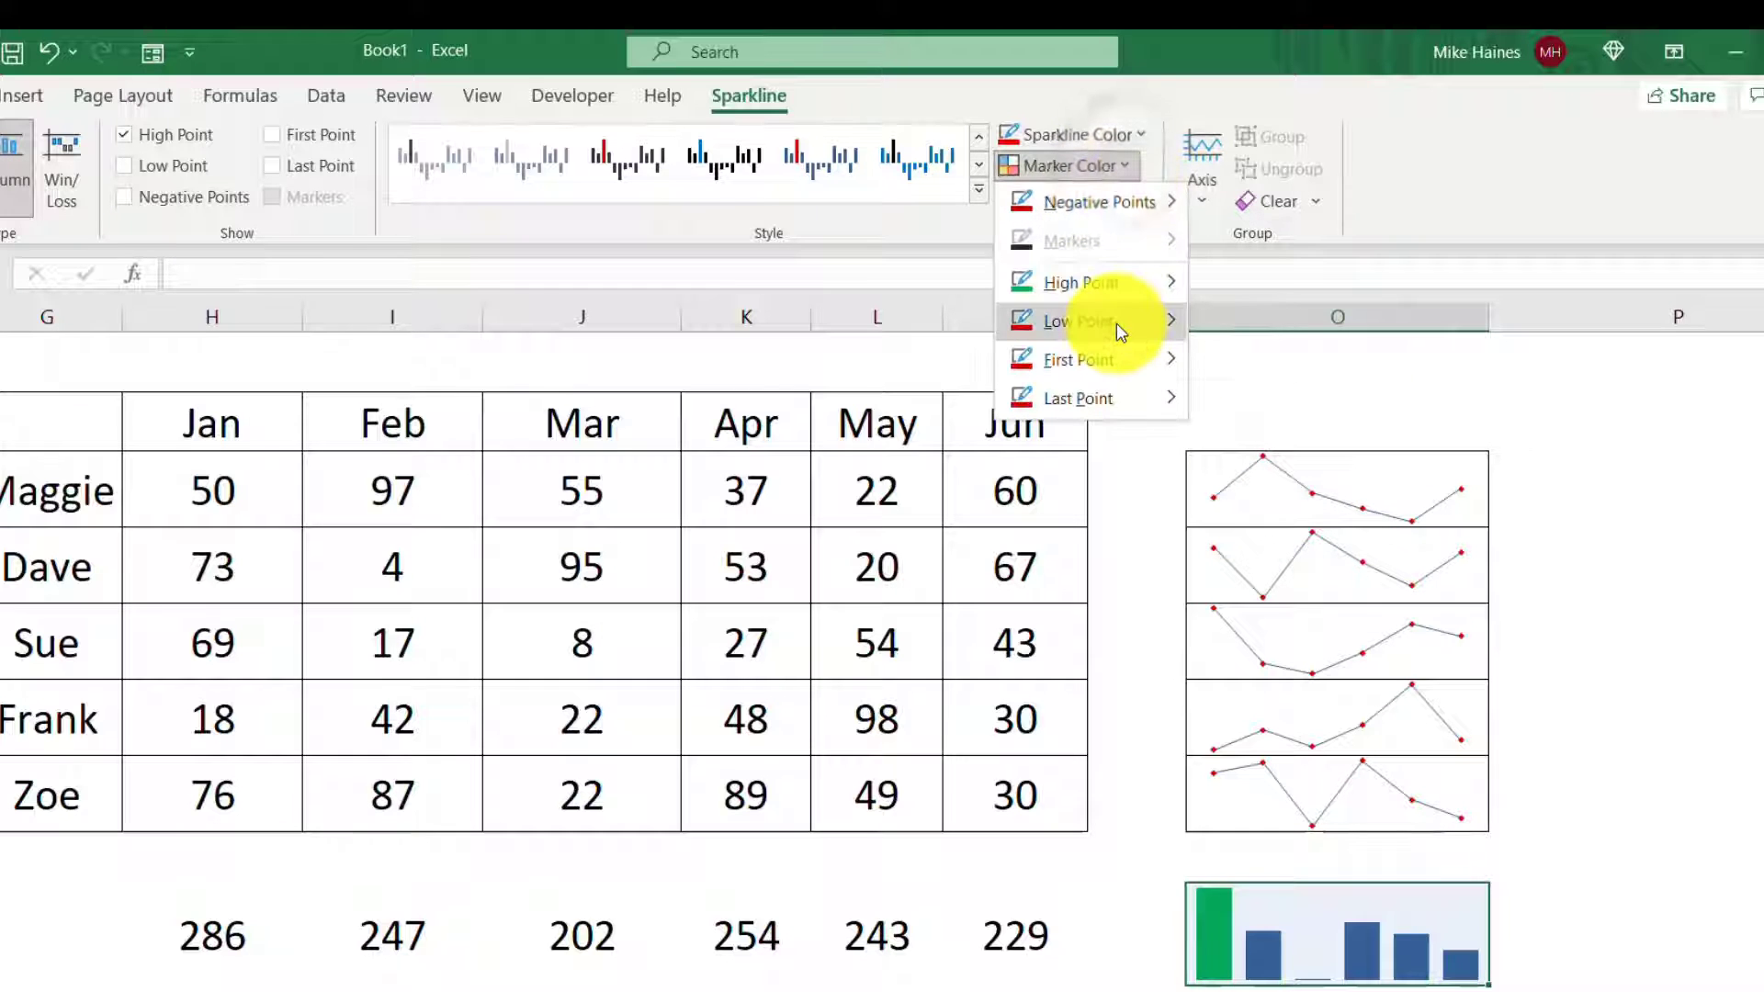
mouse_move(1116, 322)
click(1222, 539)
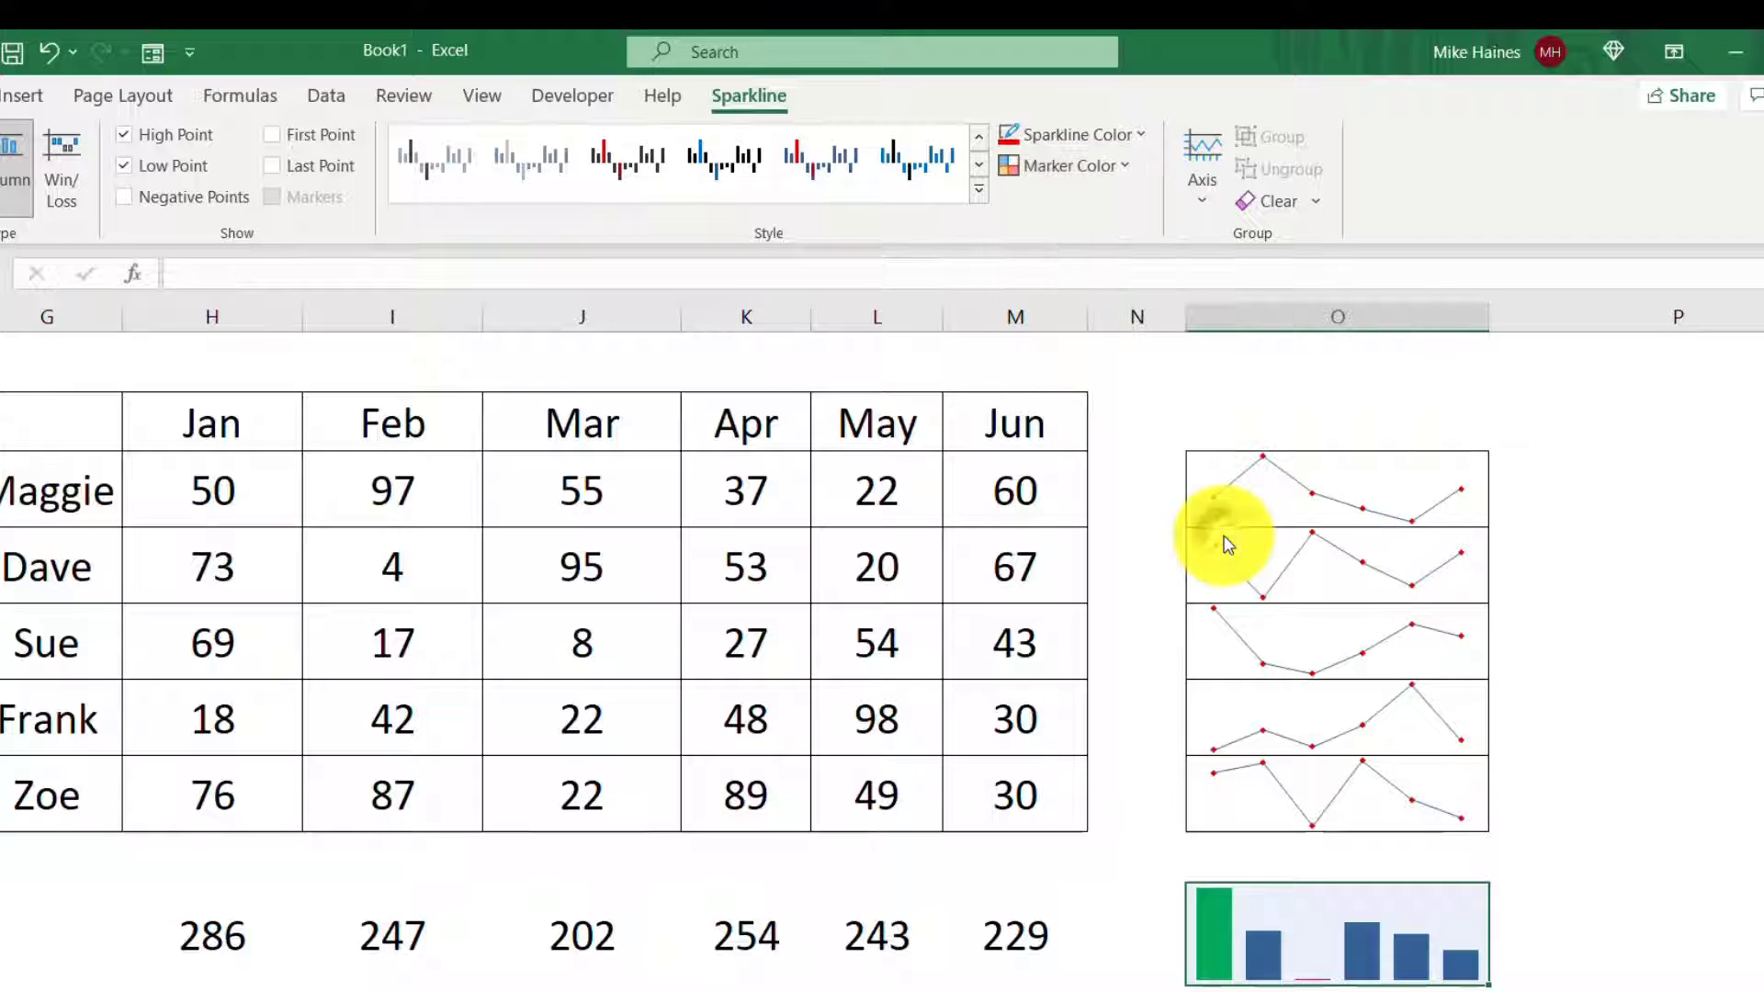
click(1632, 669)
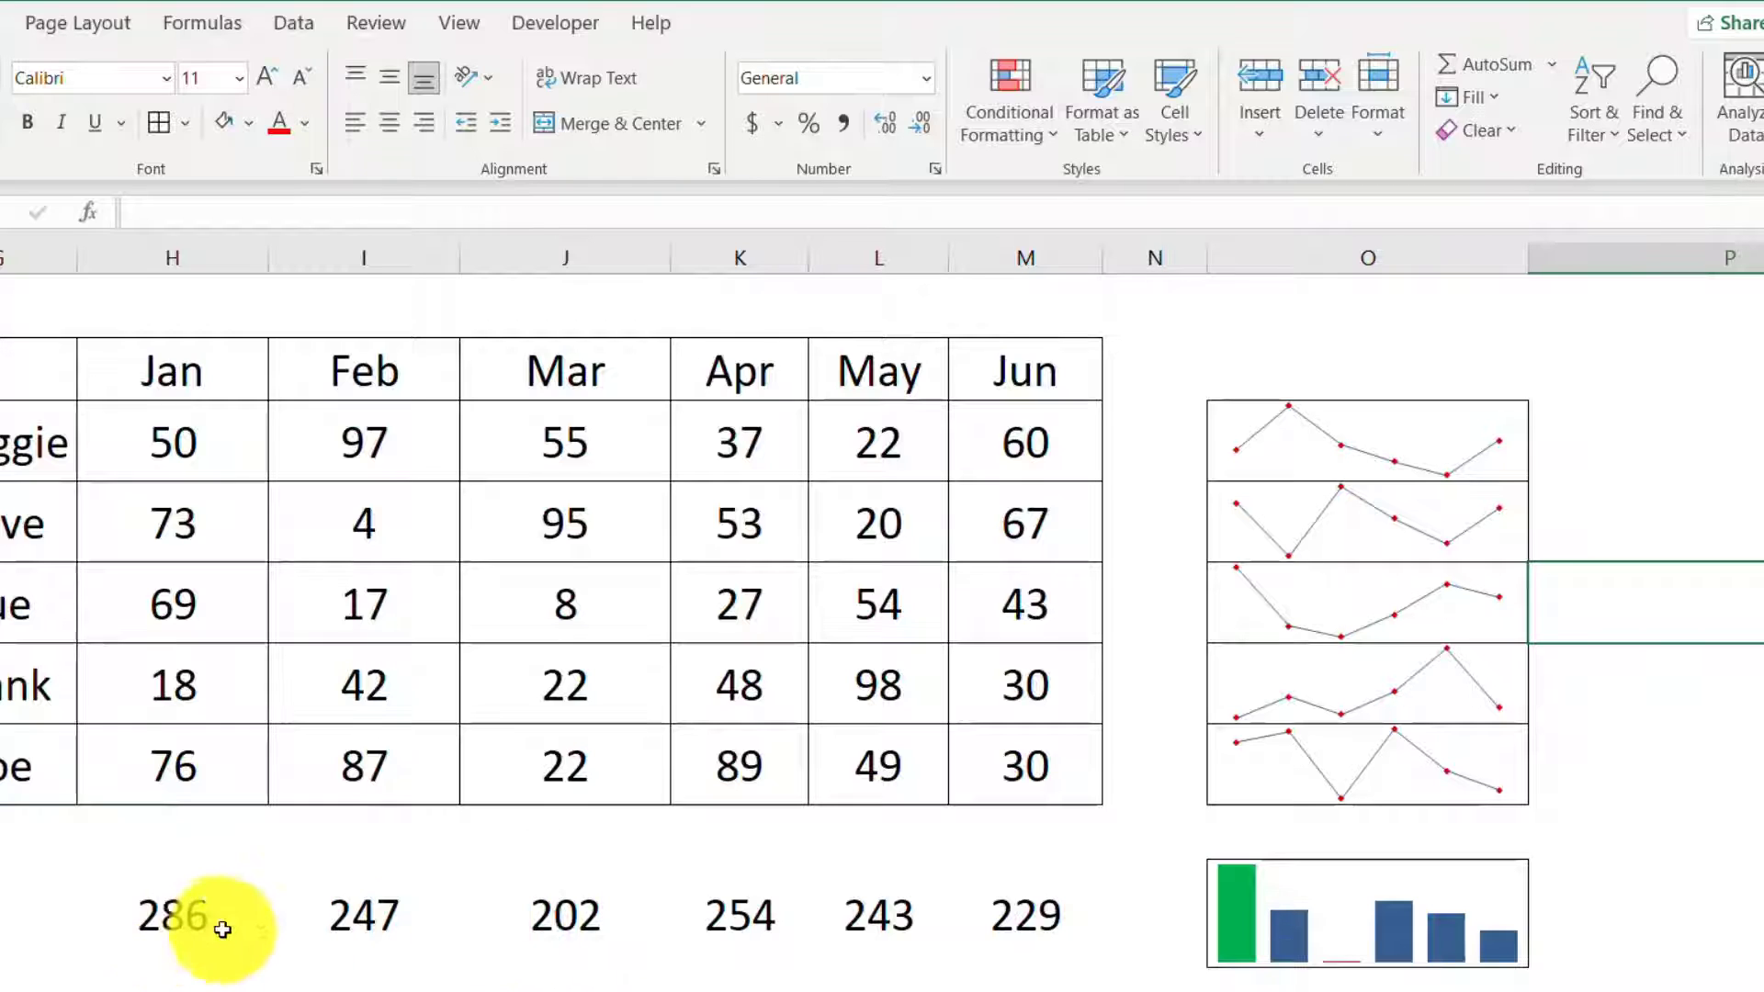
Step: Set a custom minimum value for the vertical axis of the monthly totals column sparkline in O11
click(1406, 921)
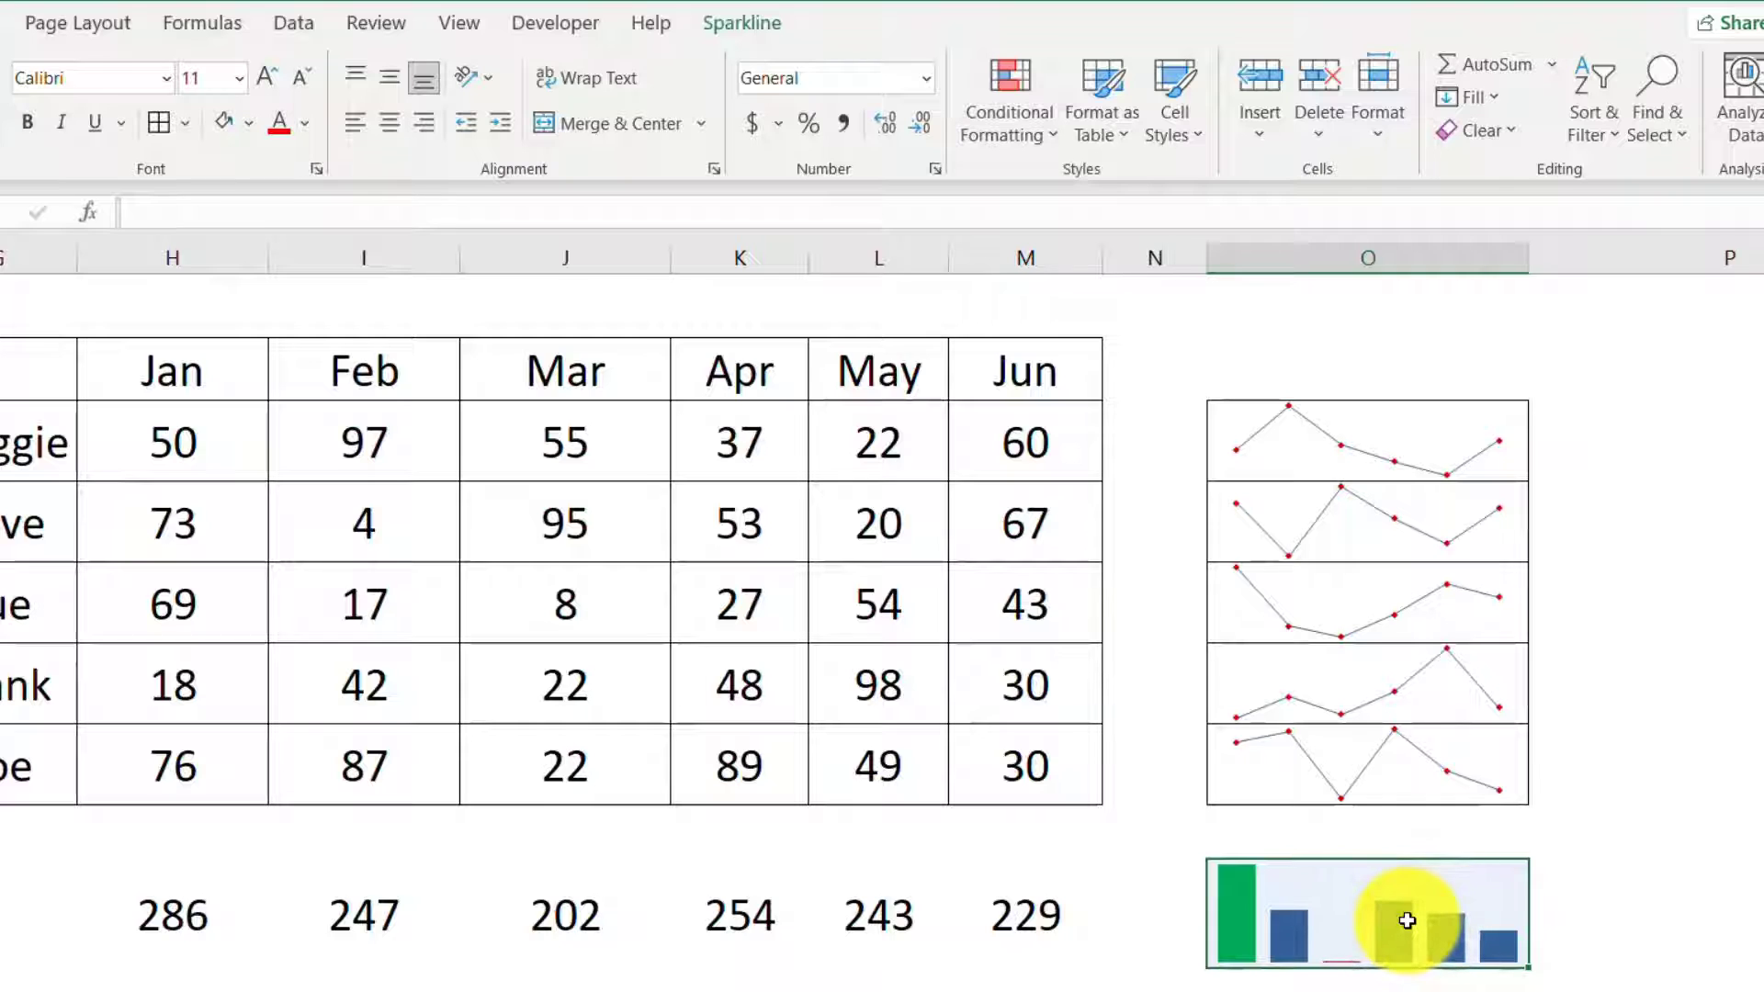
click(744, 21)
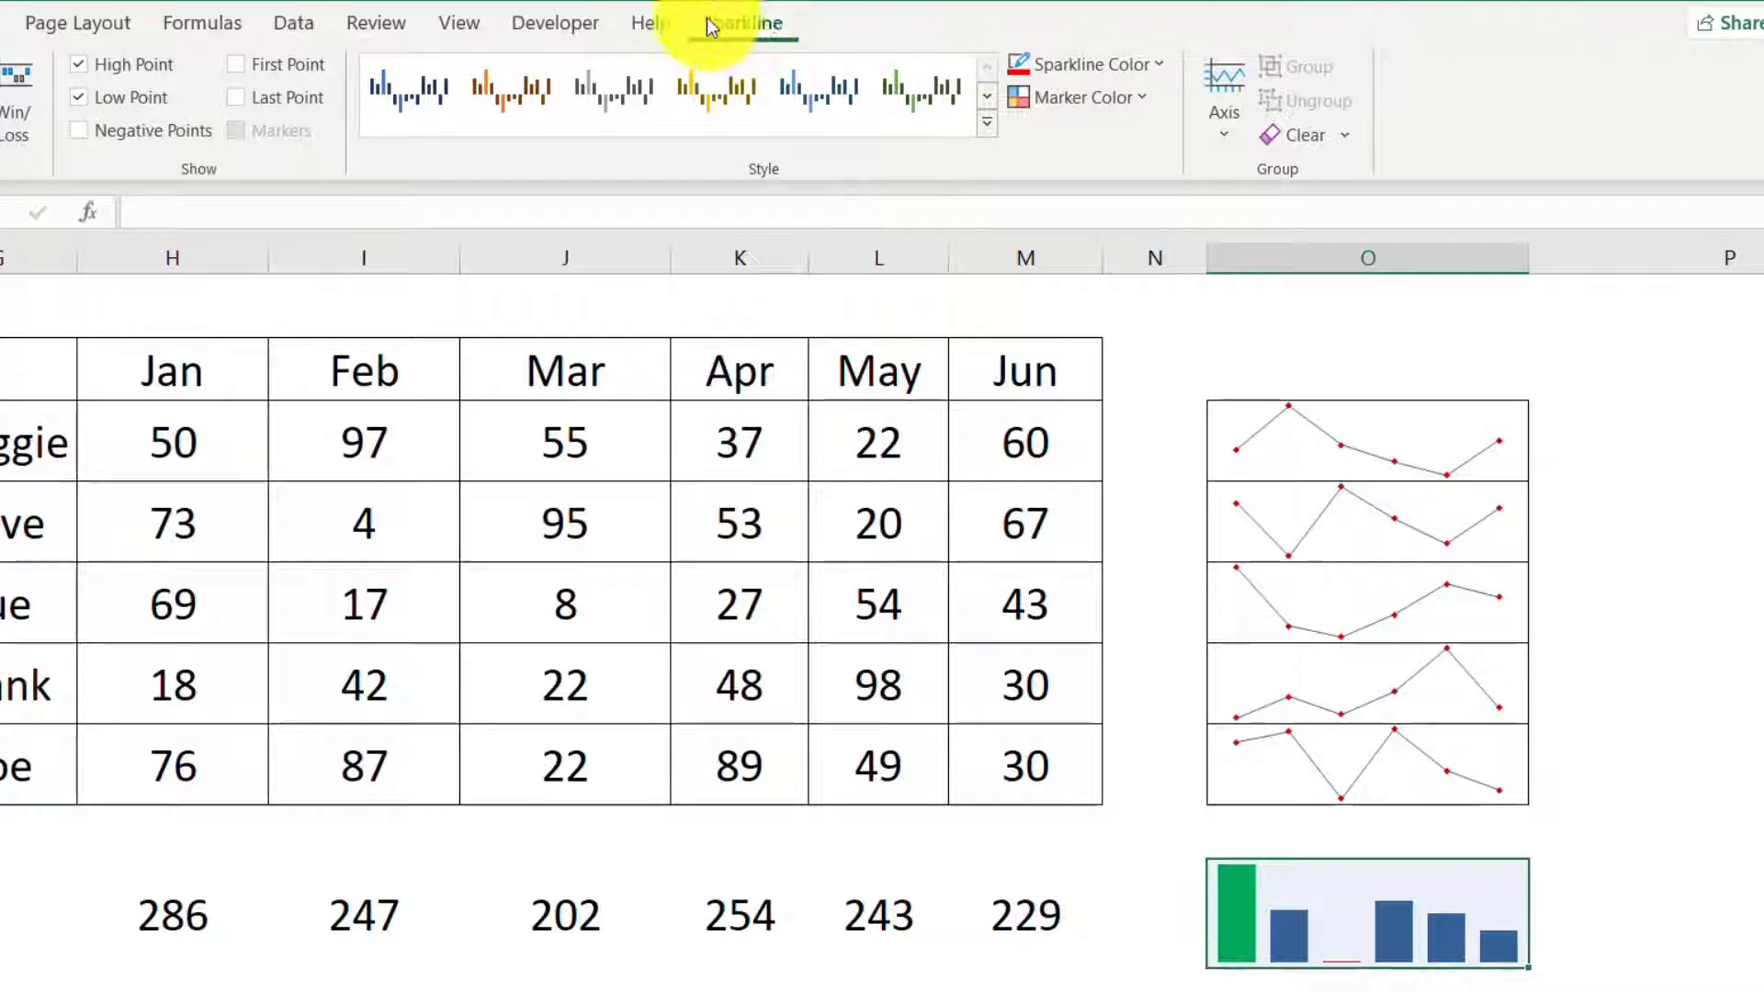
click(1228, 128)
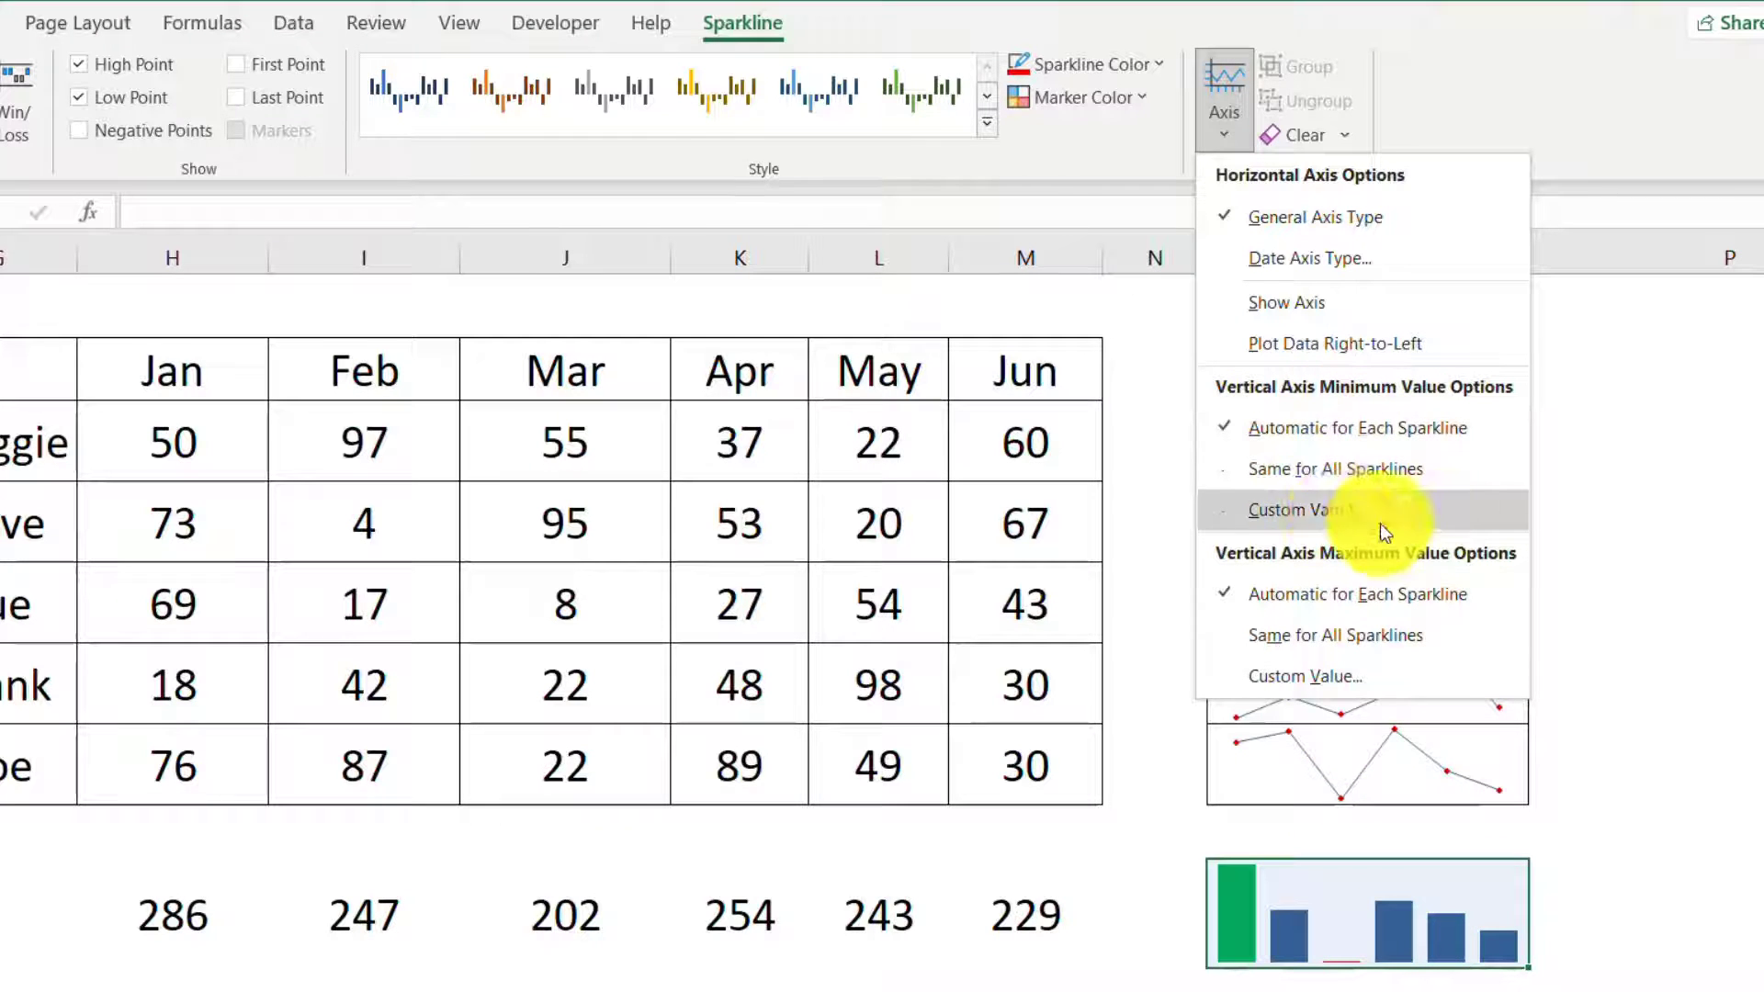
click(1341, 516)
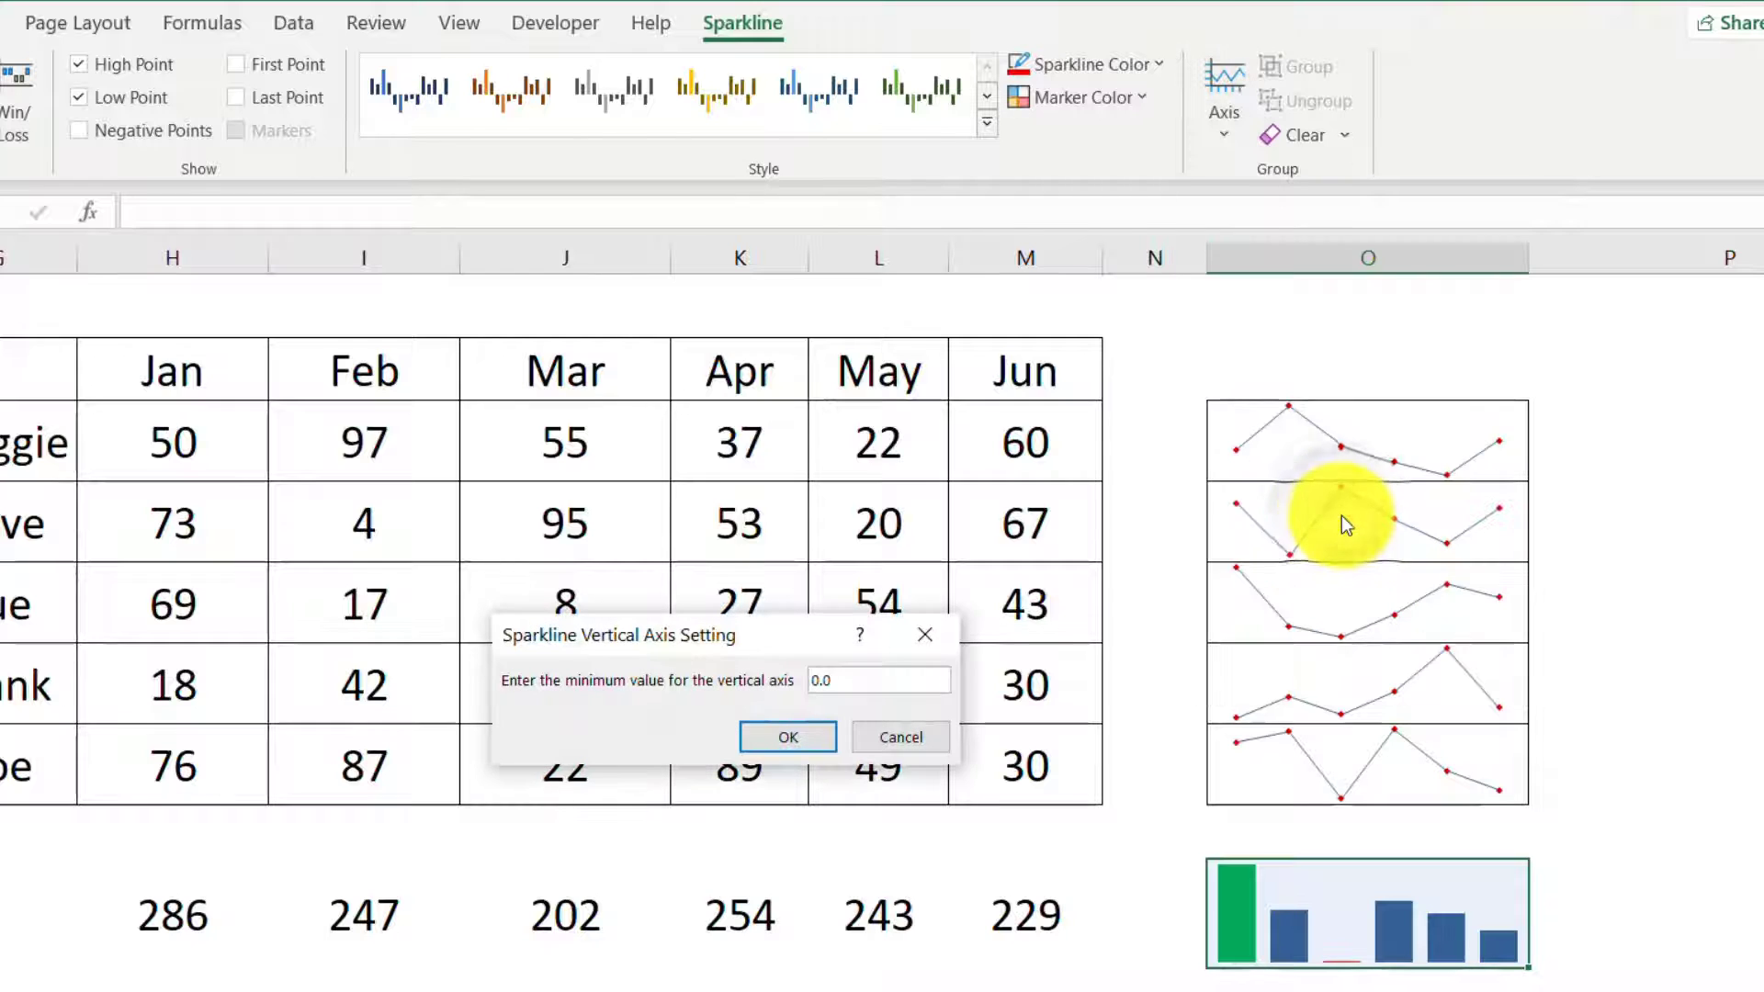
drag(790, 632, 956, 488)
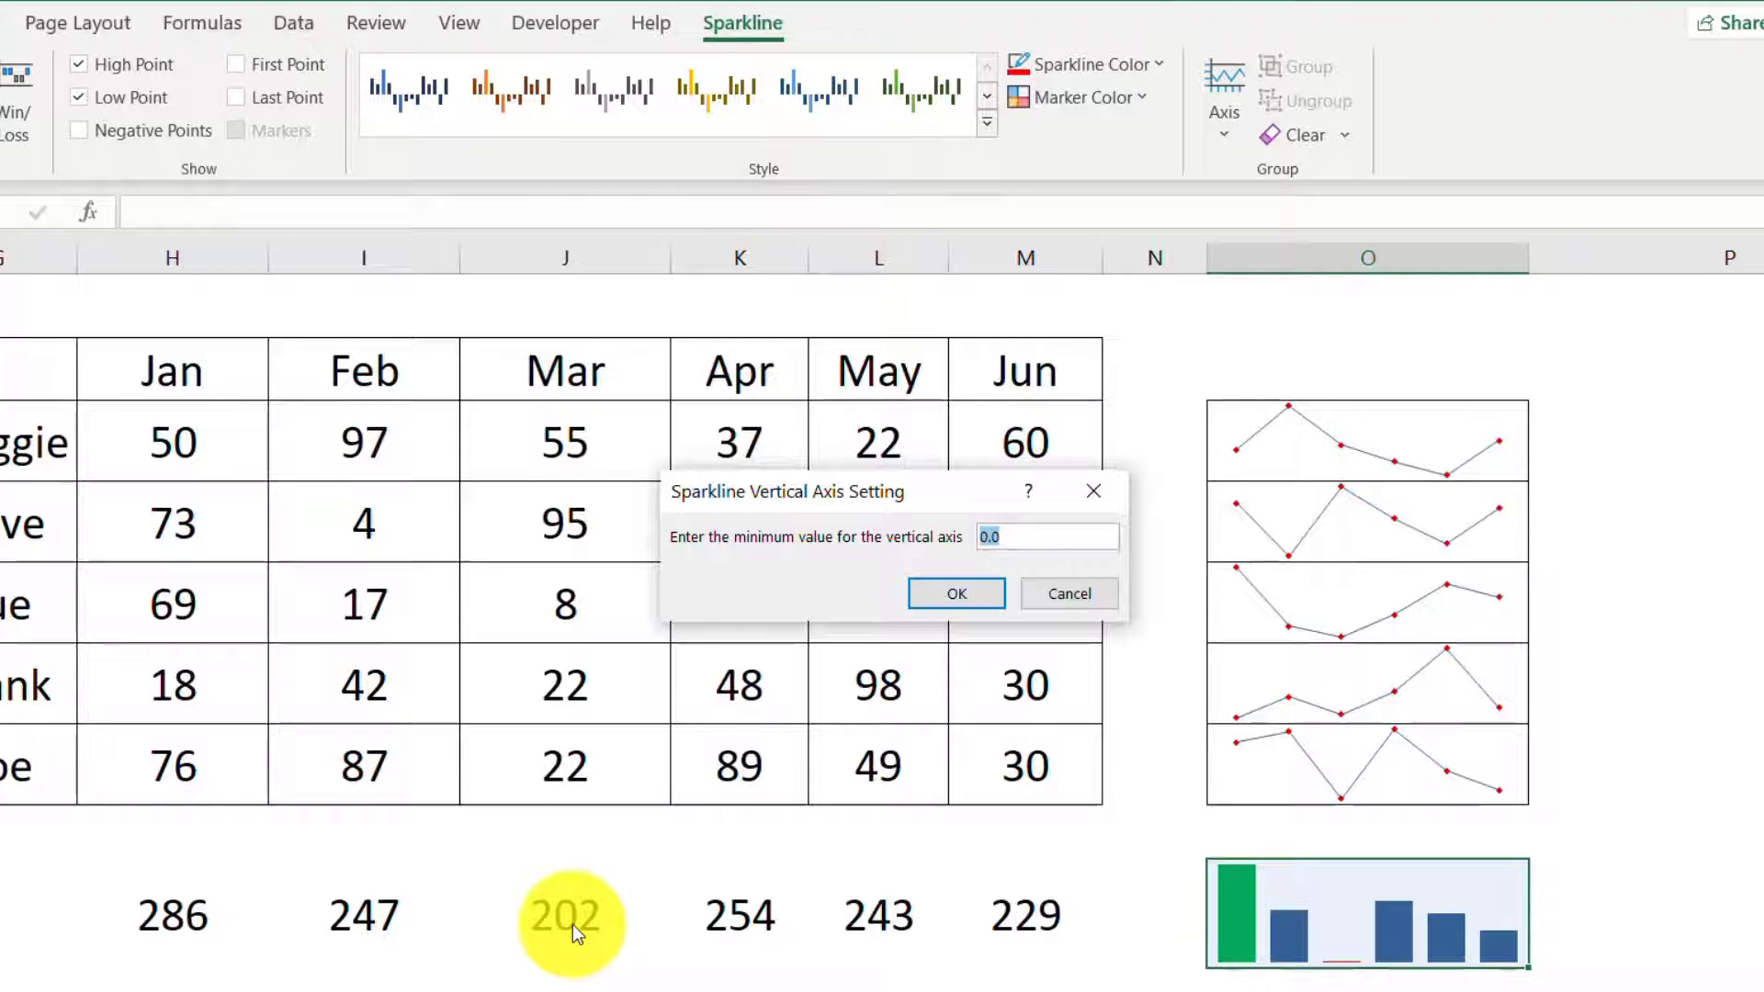
key(Return)
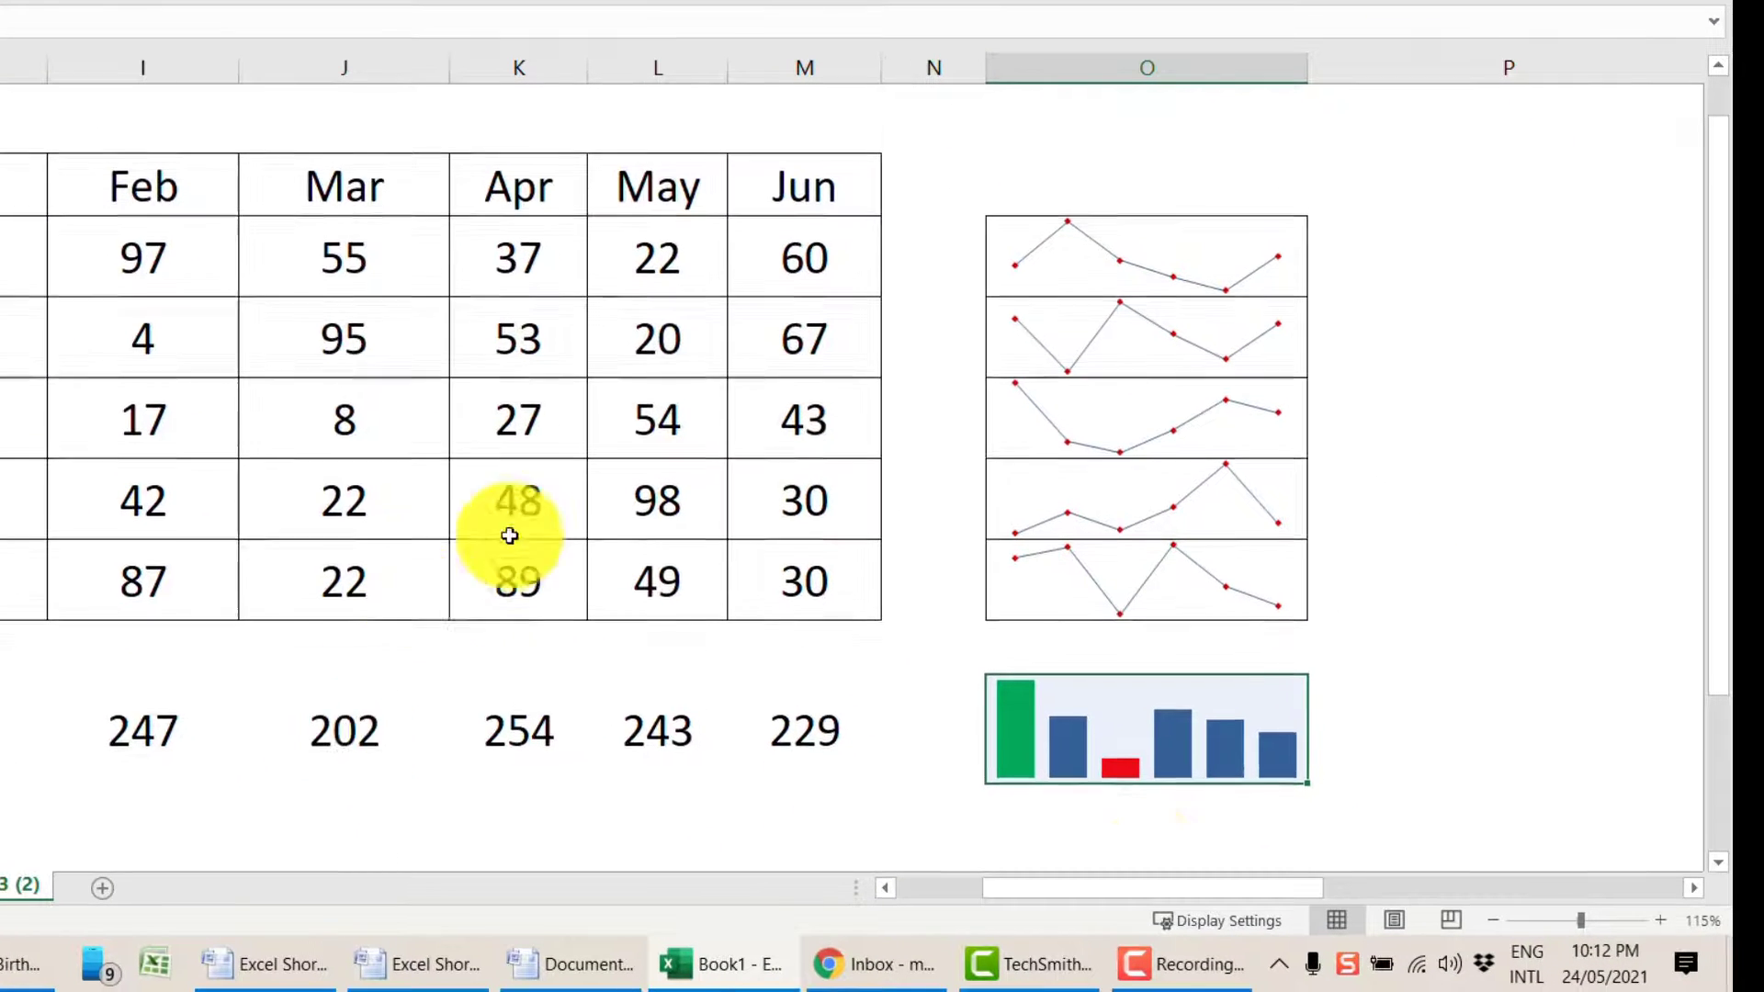
scroll(510, 536, up, 1)
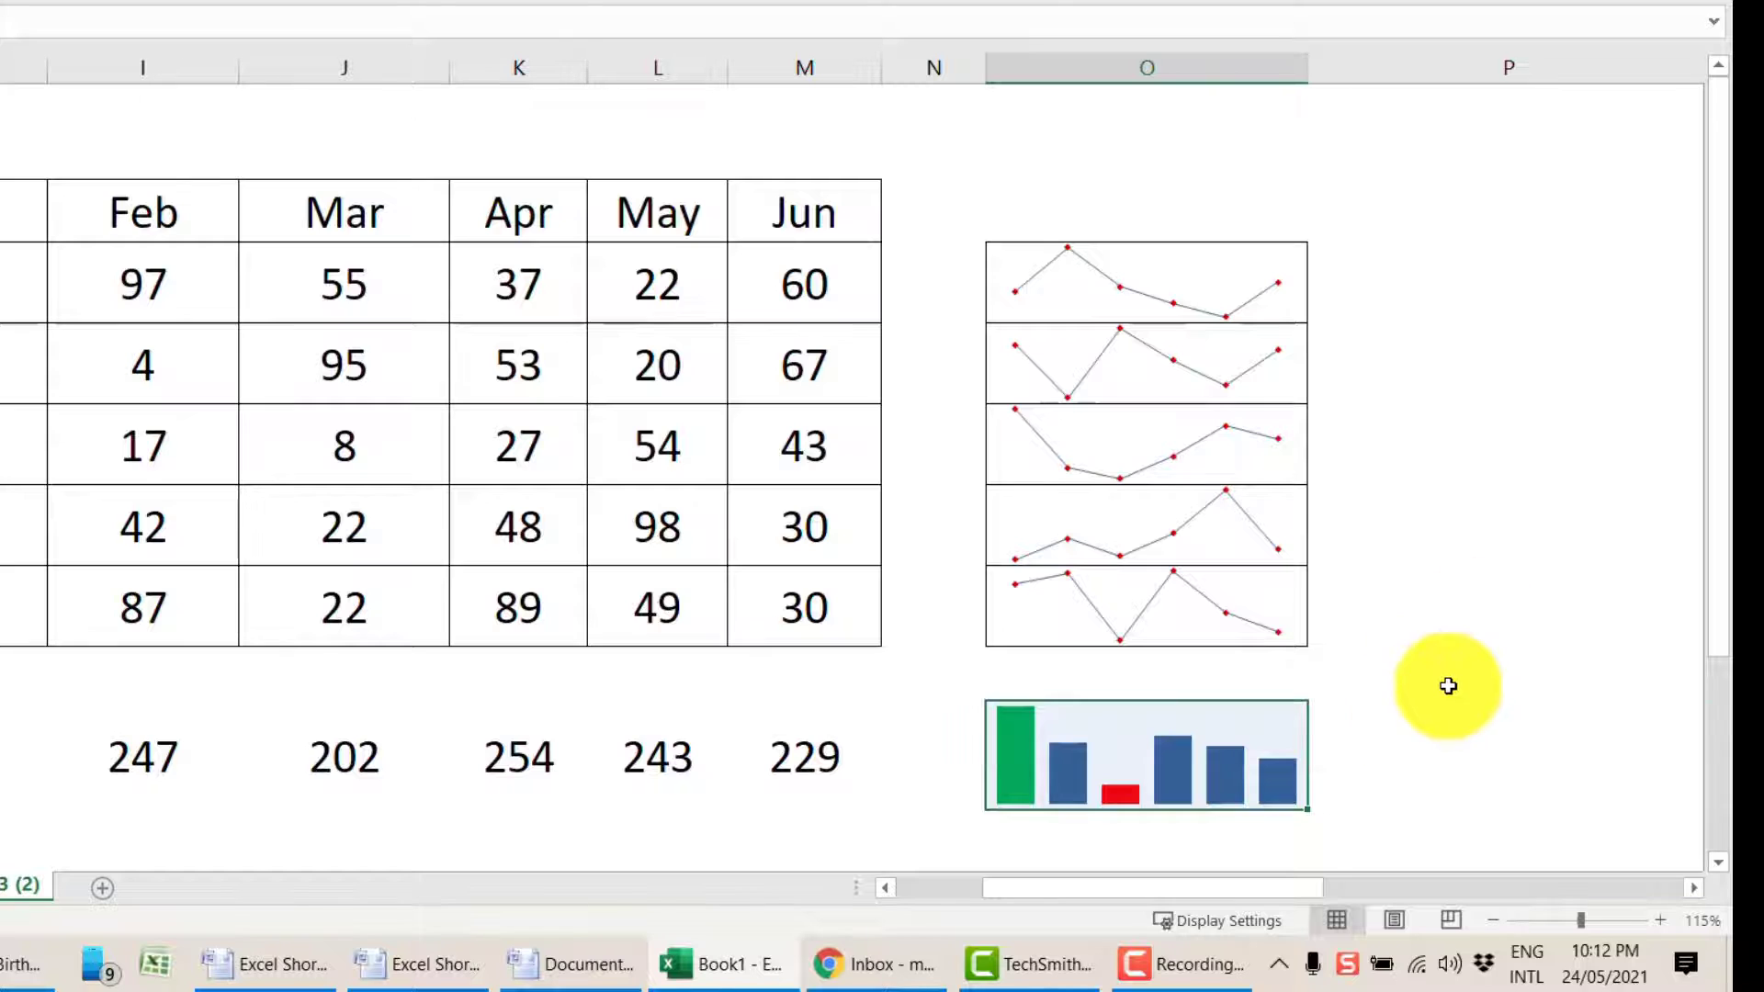
click(1449, 682)
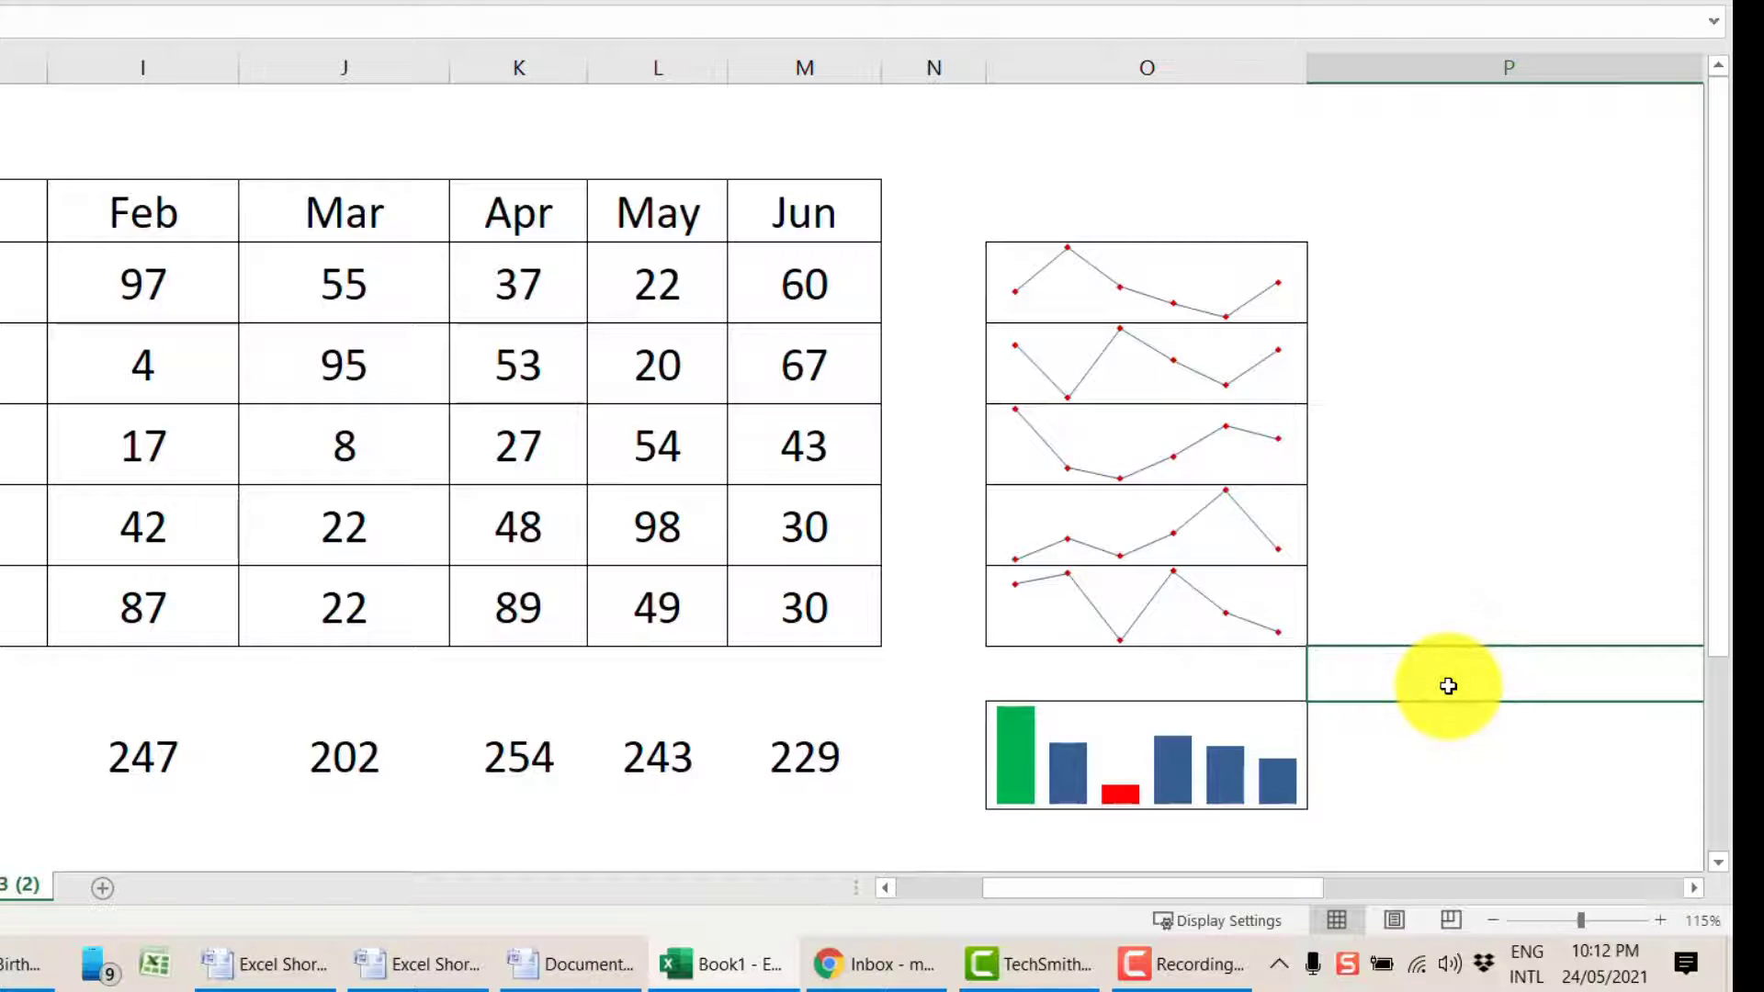
click(2, 791)
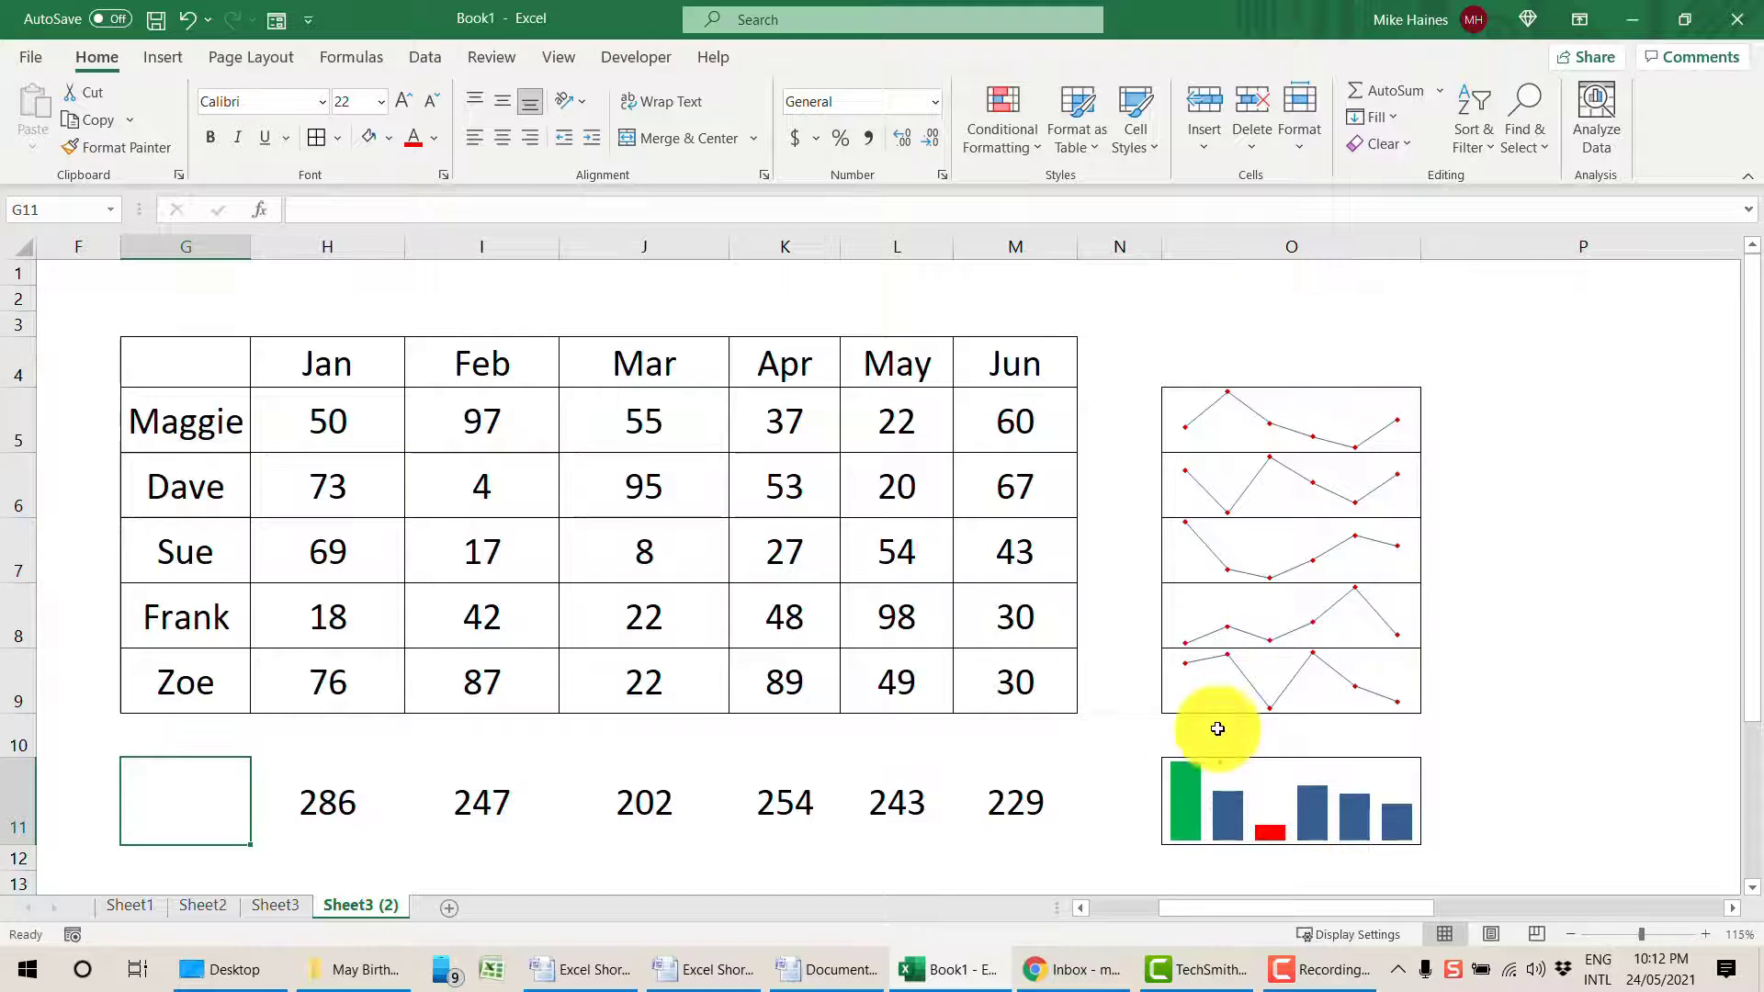
click(1198, 804)
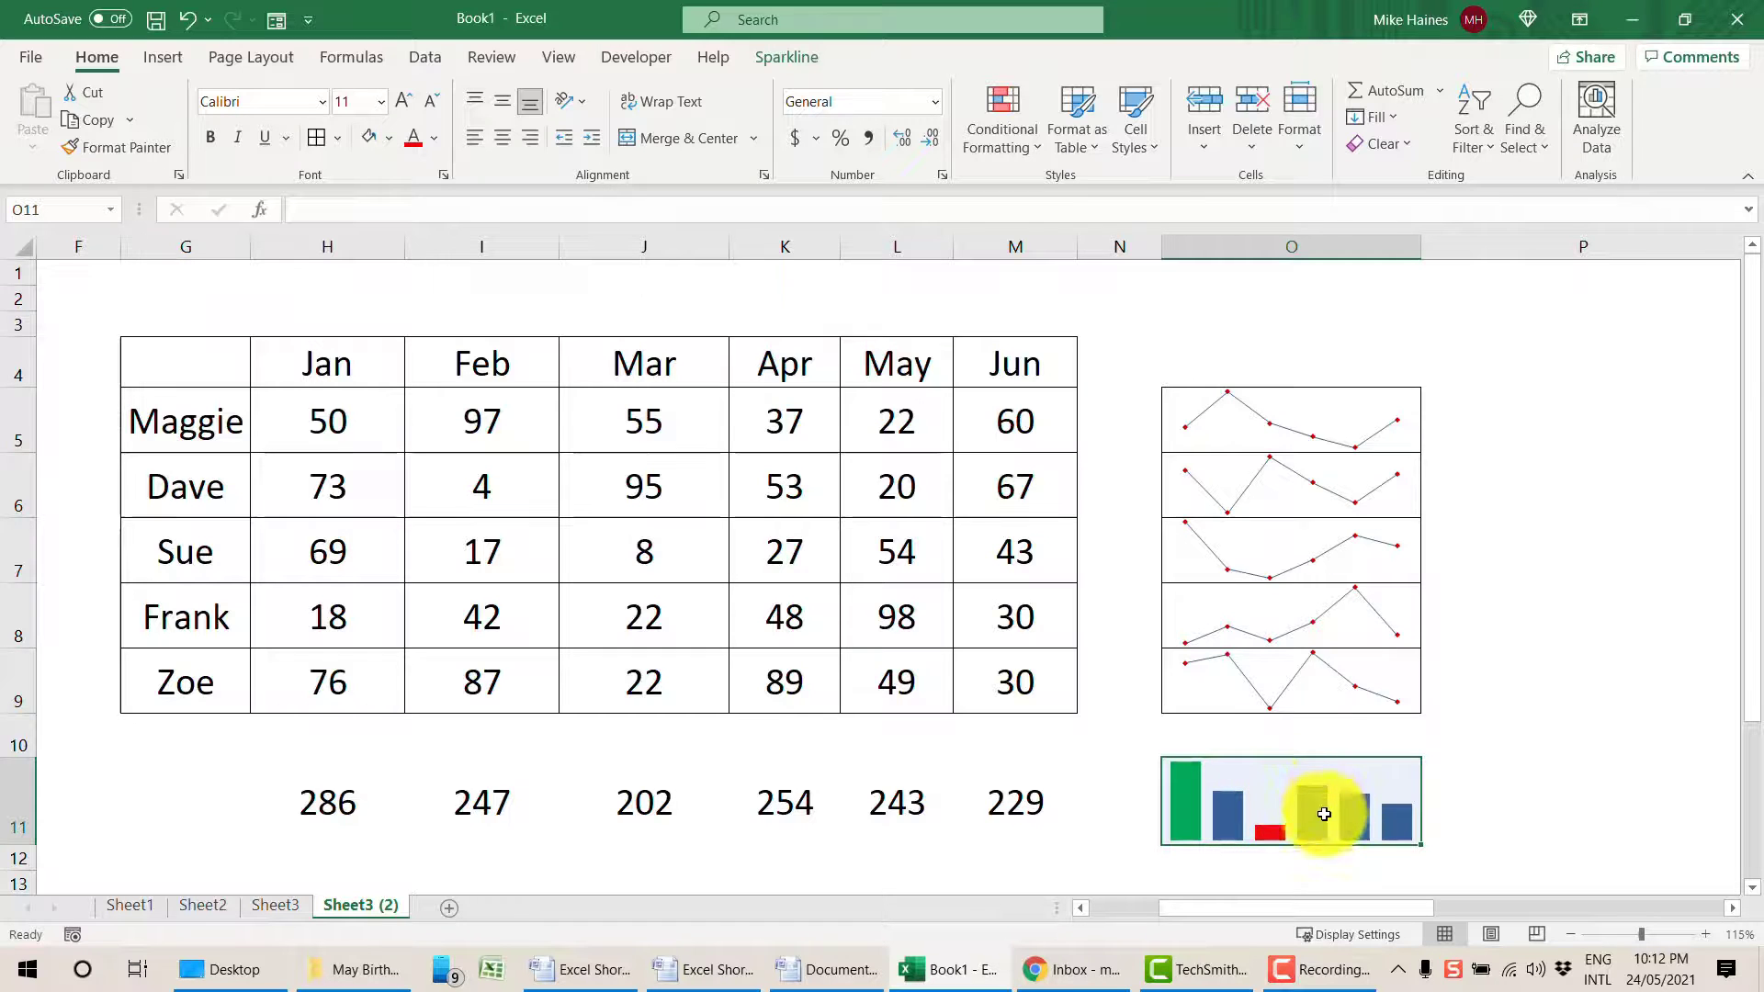
click(1642, 689)
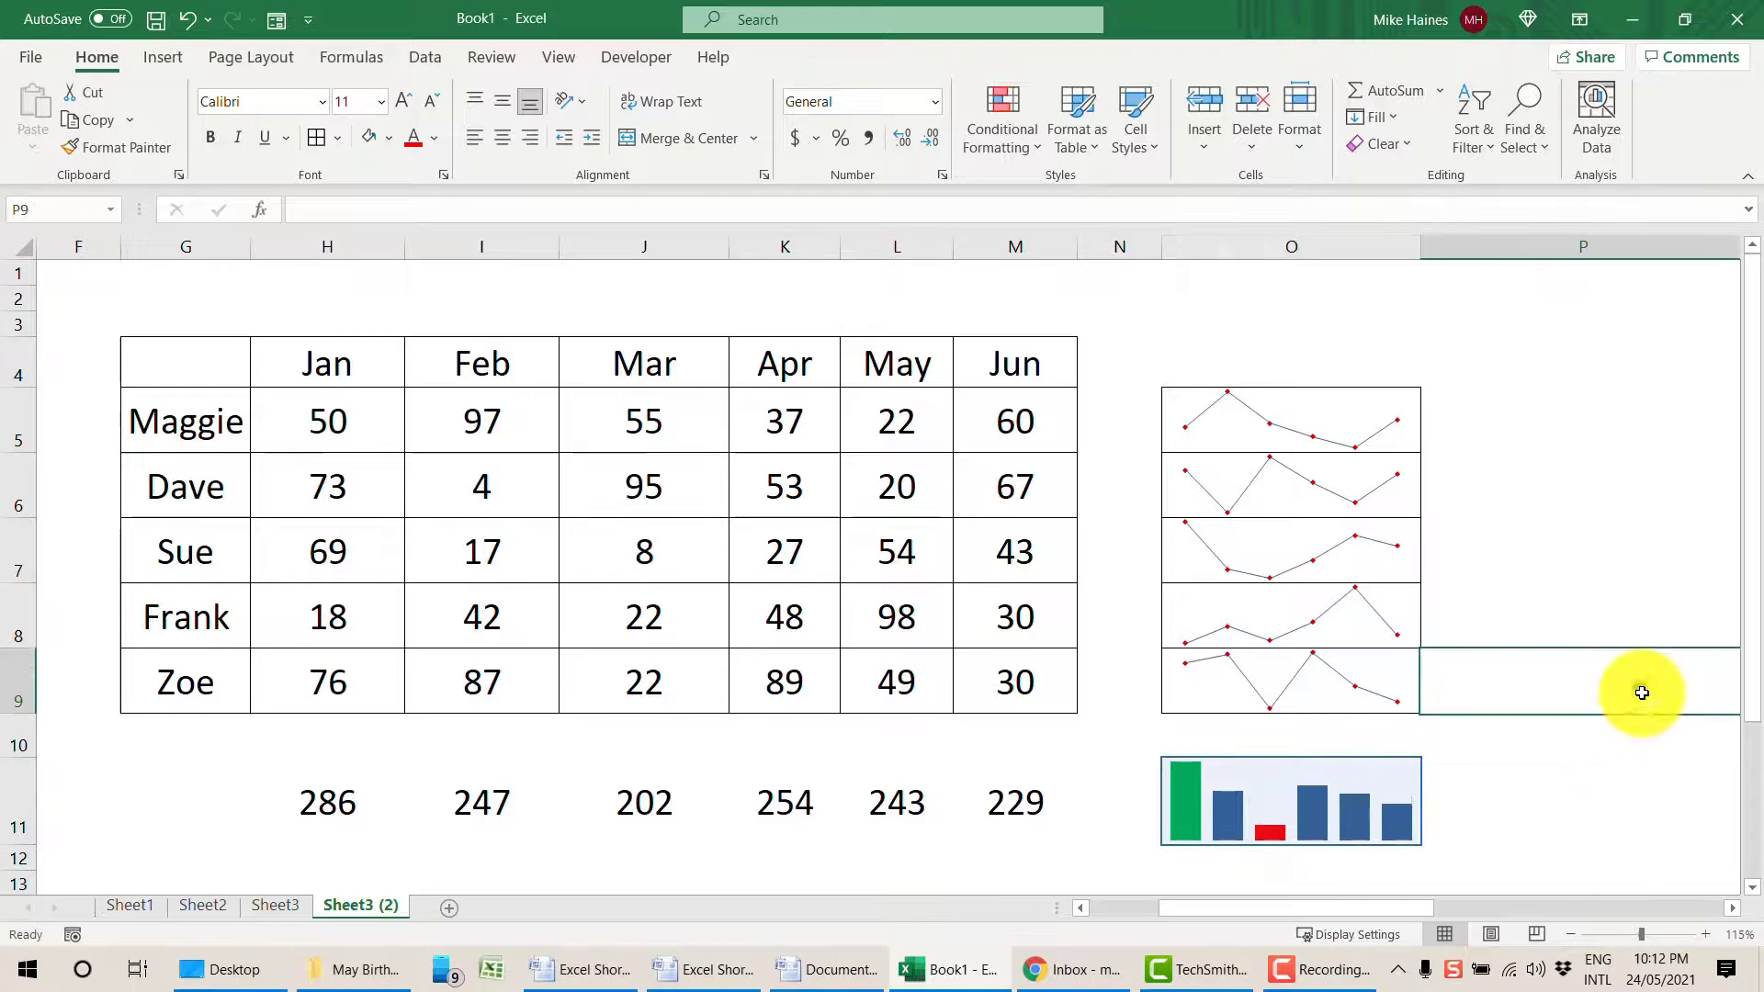
click(186, 780)
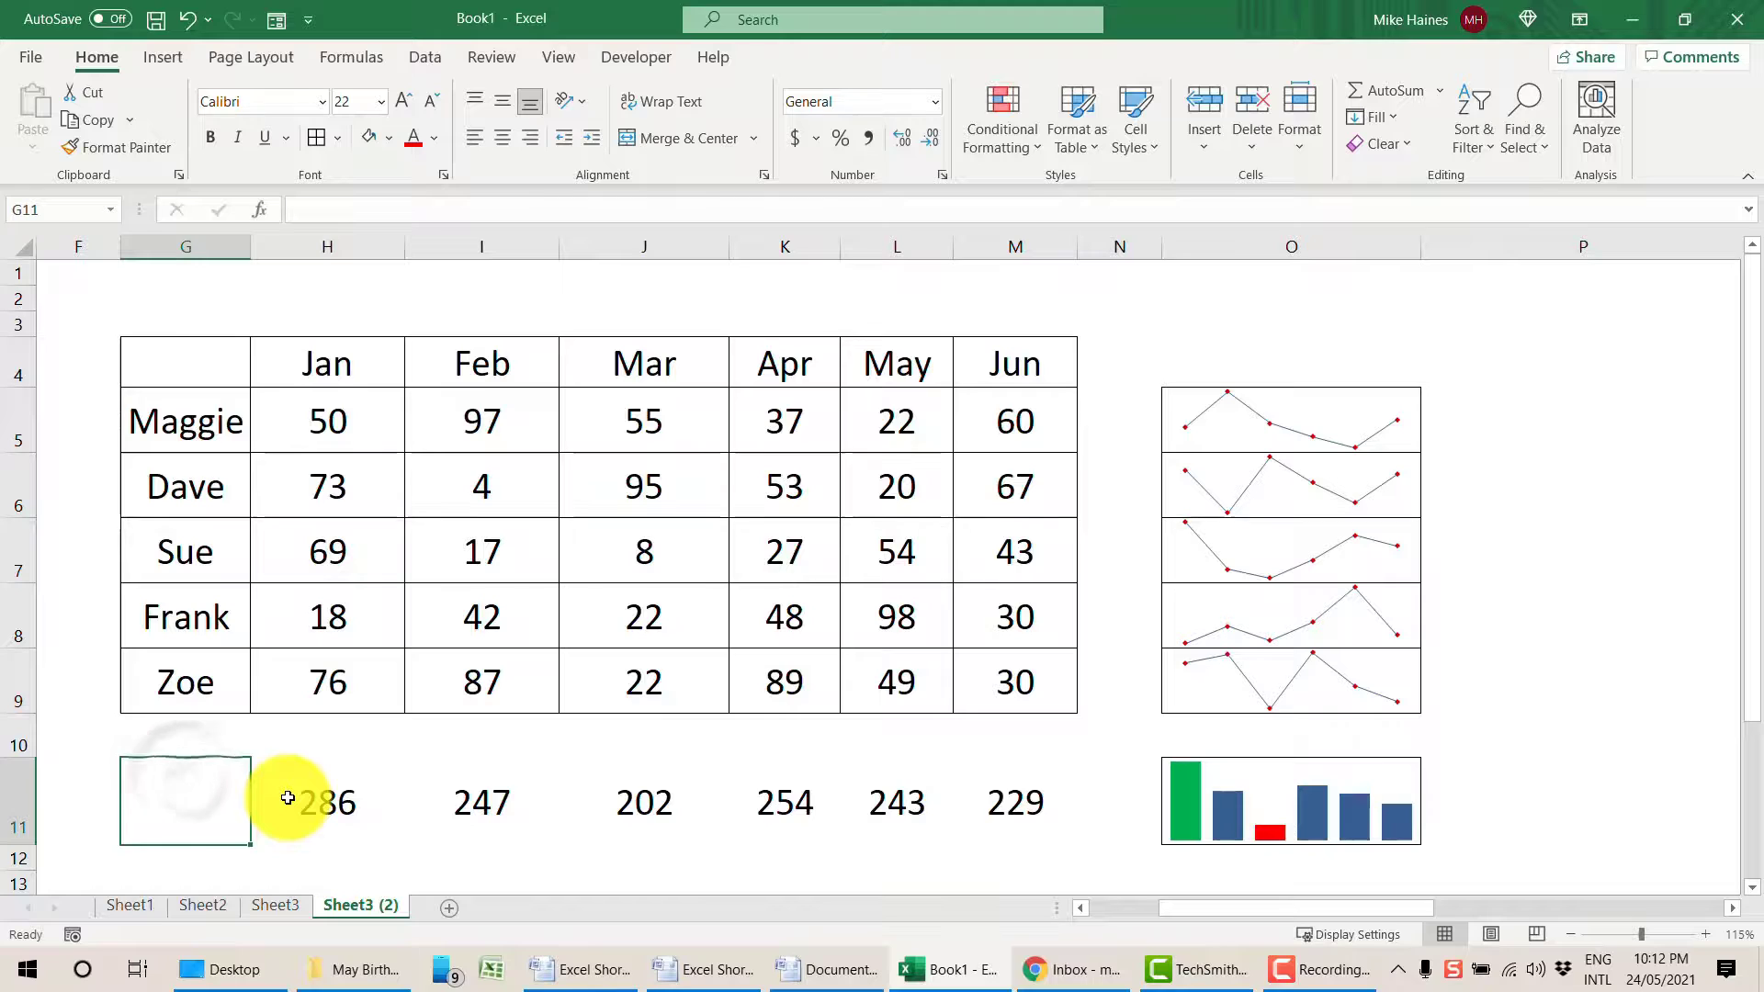